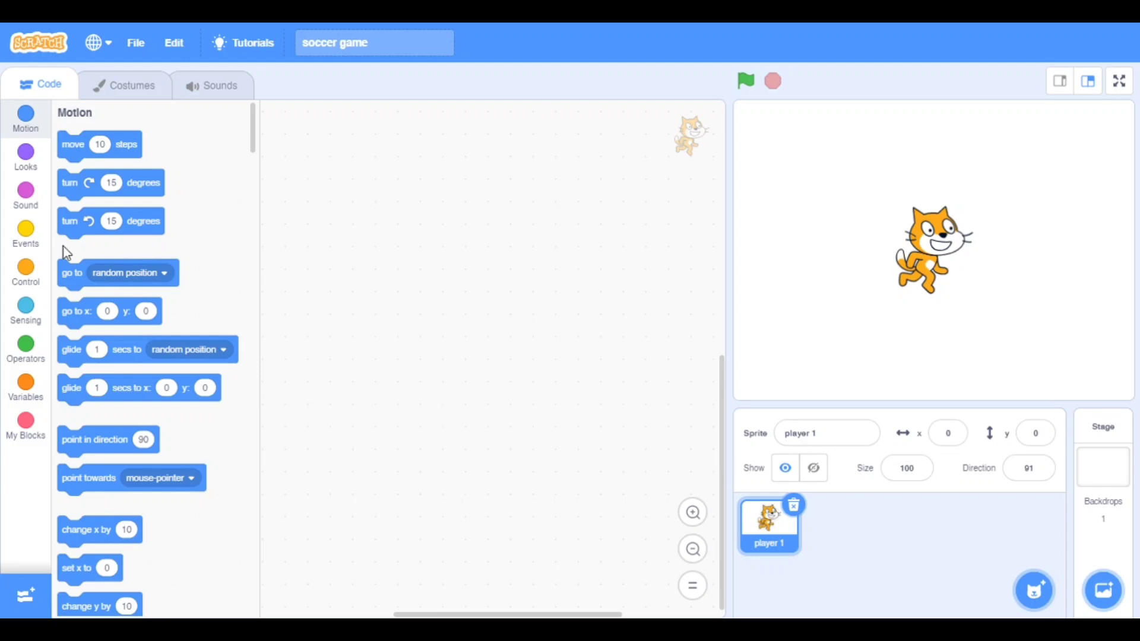
Start player 1's script with a green-flag trigger and a go to x: -200, y: 0 block.
{"action": "left_click", "coordinate": [26, 231]}
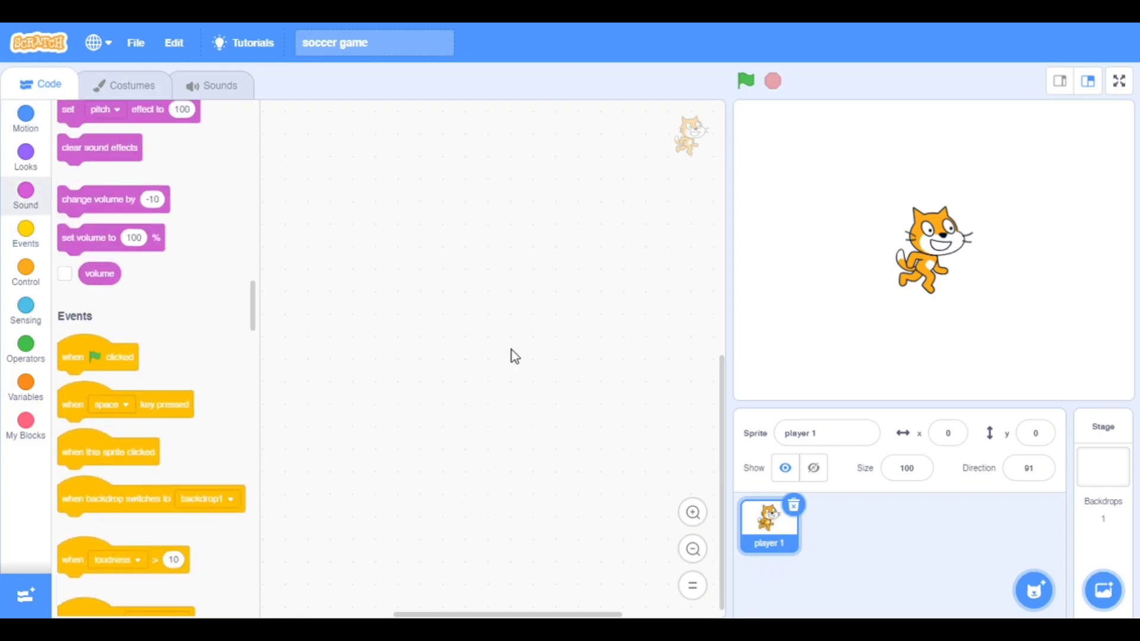
{"action": "mouse_move", "coordinate": [93, 183]}
{"action": "left_mouse_down"}
{"action": "mouse_move", "coordinate": [391, 274]}
{"action": "mouse_move", "coordinate": [388, 192]}
{"action": "left_mouse_up"}
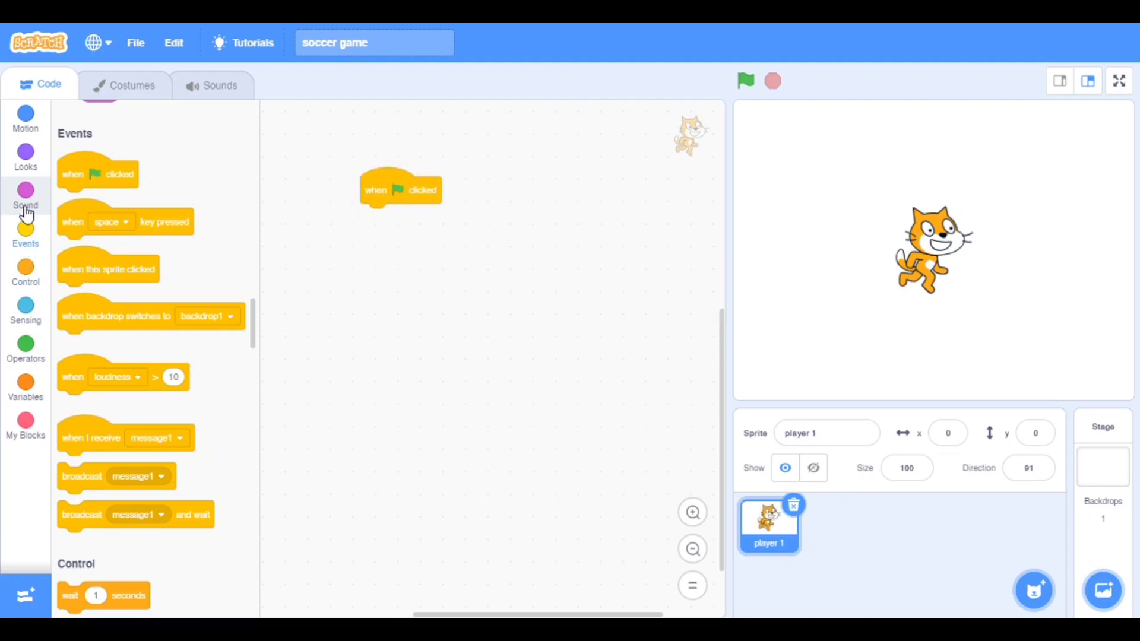
{"action": "left_click", "coordinate": [25, 115]}
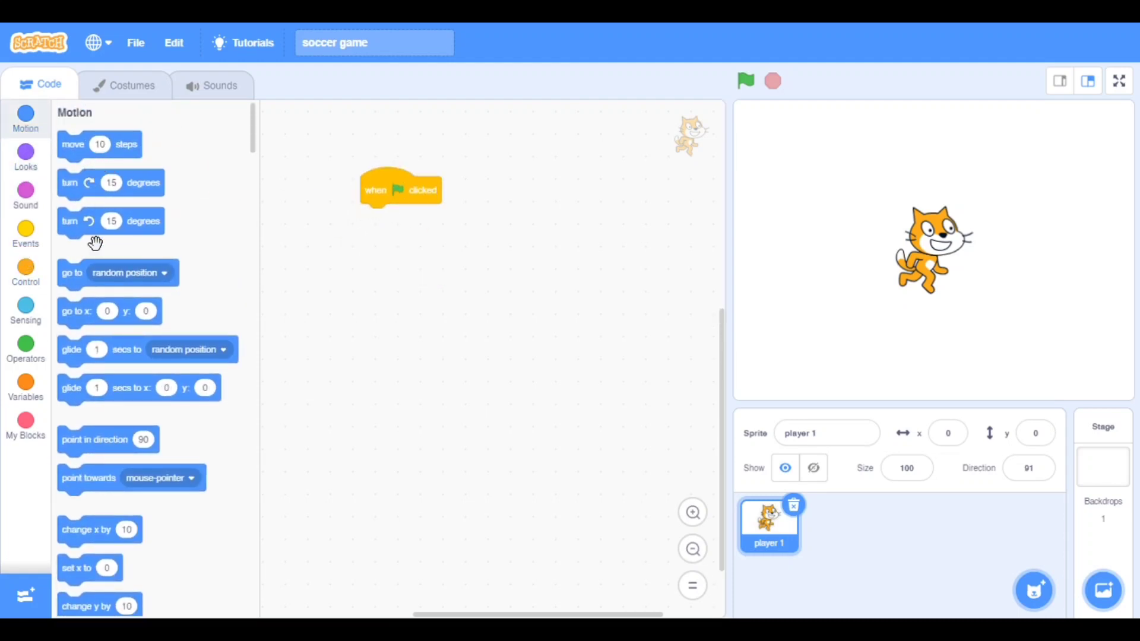
{"action": "scroll", "coordinate": [90, 321], "scroll_direction": "down", "scroll_amount": 1}
{"action": "scroll", "coordinate": [419, 268], "scroll_direction": "down", "scroll_amount": 1}
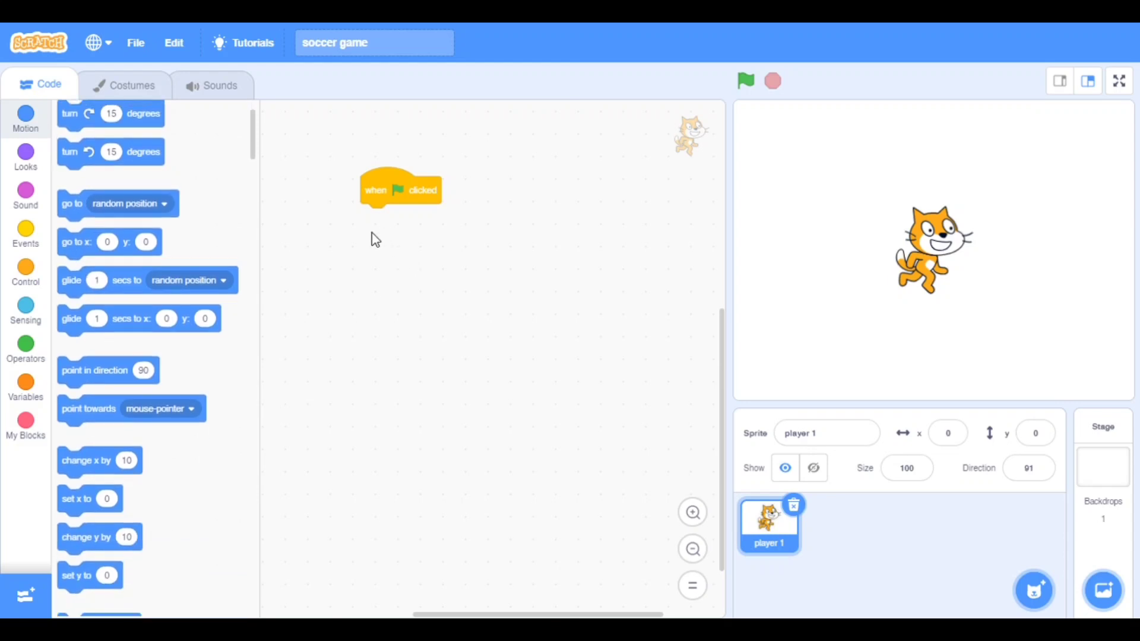
{"action": "left_click_drag", "start_coordinate": [79, 242], "coordinate": [392, 219]}
{"action": "left_click", "coordinate": [410, 219]}
{"action": "key", "text": "BackSpace"}
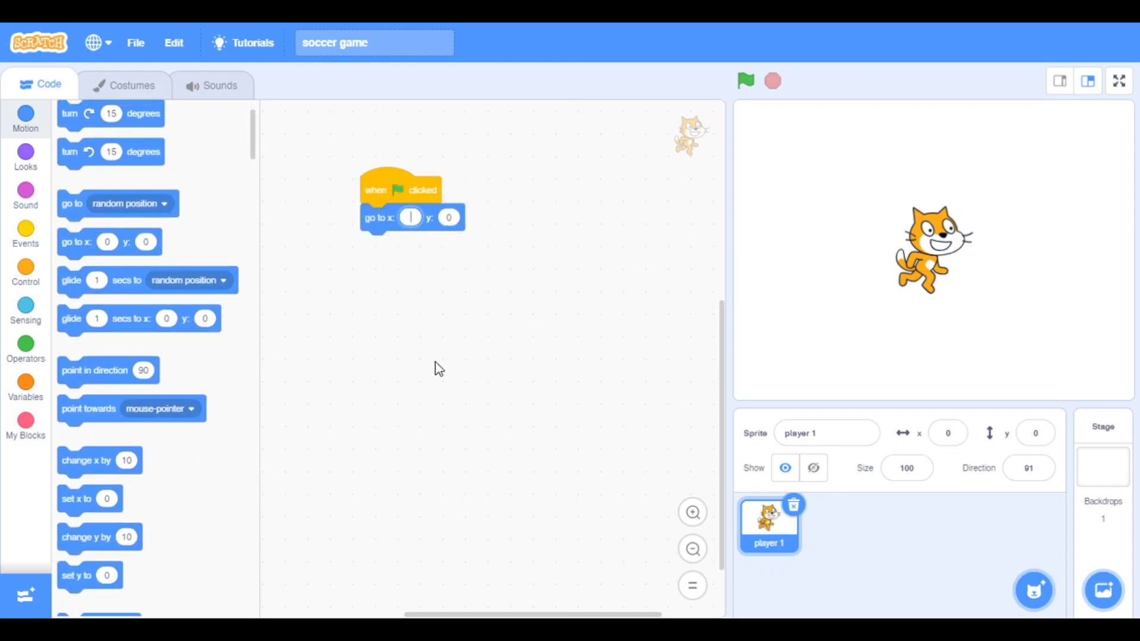
{"action": "type", "text": "-200"}
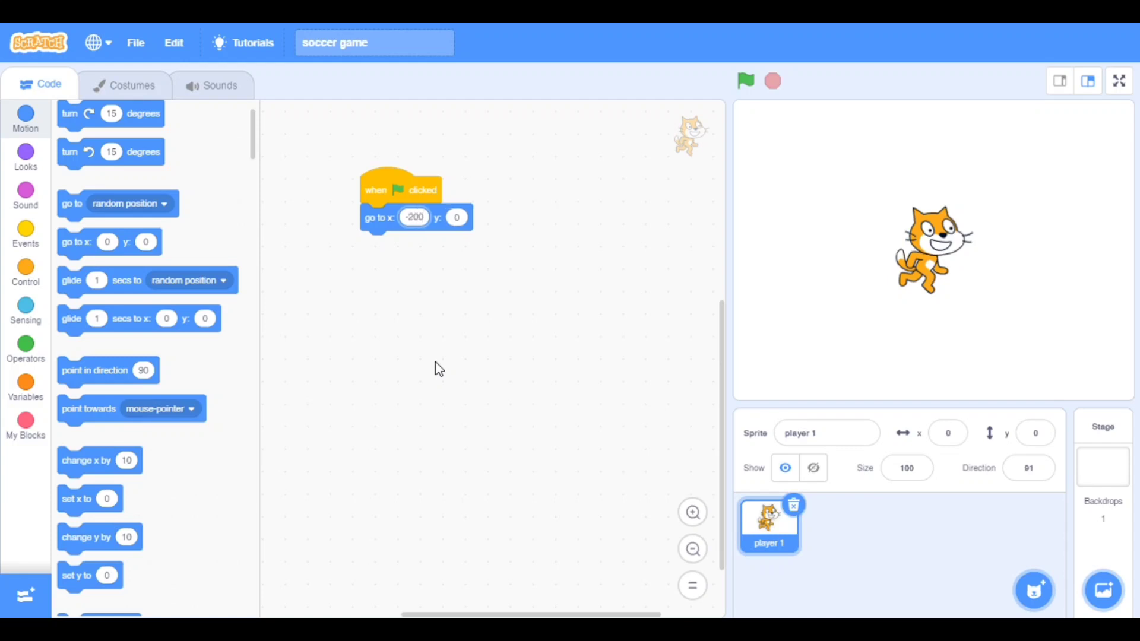
{"action": "key", "text": "Tab"}
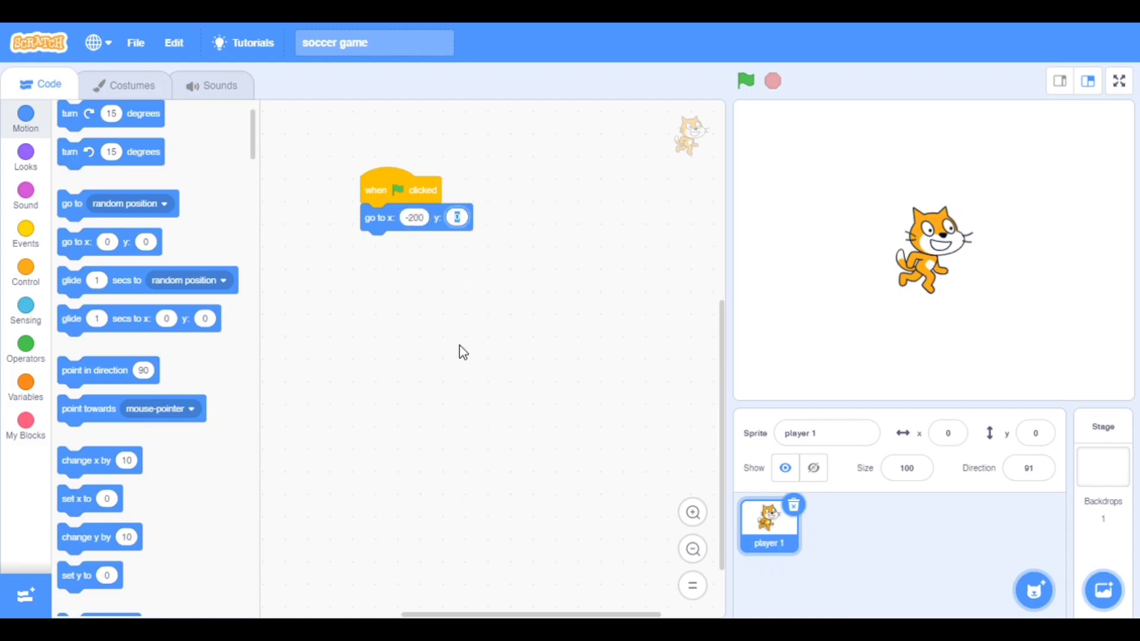
Add a forever loop under the start position with an if-then check inside it.
{"action": "left_click", "coordinate": [457, 352]}
{"action": "left_click", "coordinate": [25, 267]}
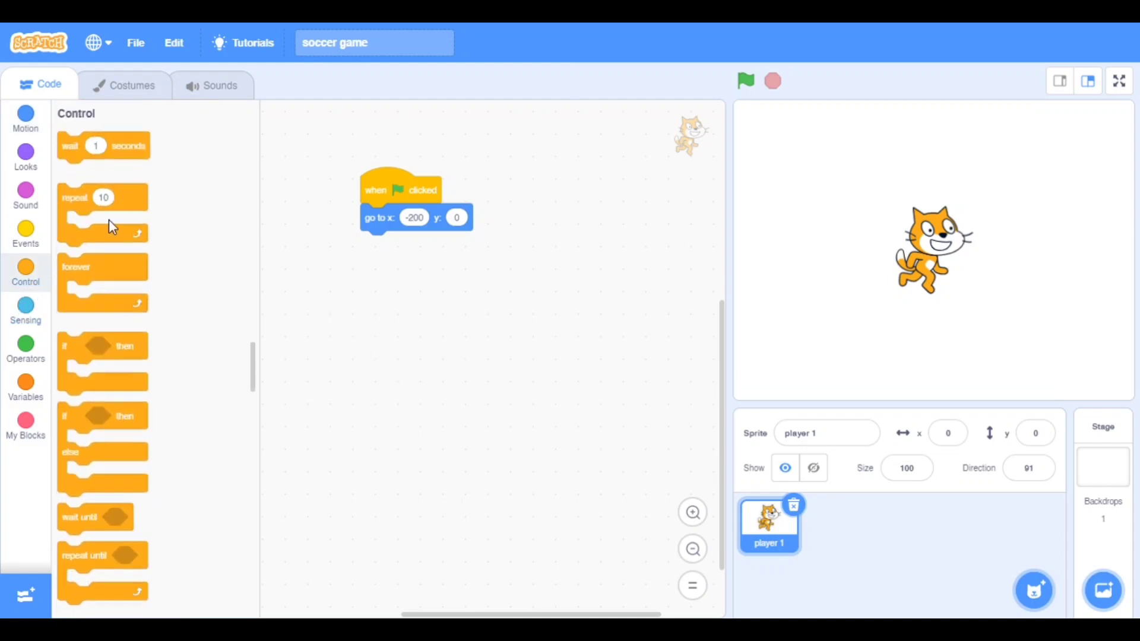
{"action": "mouse_move", "coordinate": [89, 267]}
{"action": "left_mouse_down"}
{"action": "mouse_move", "coordinate": [470, 323]}
{"action": "mouse_move", "coordinate": [376, 260]}
{"action": "left_mouse_up"}
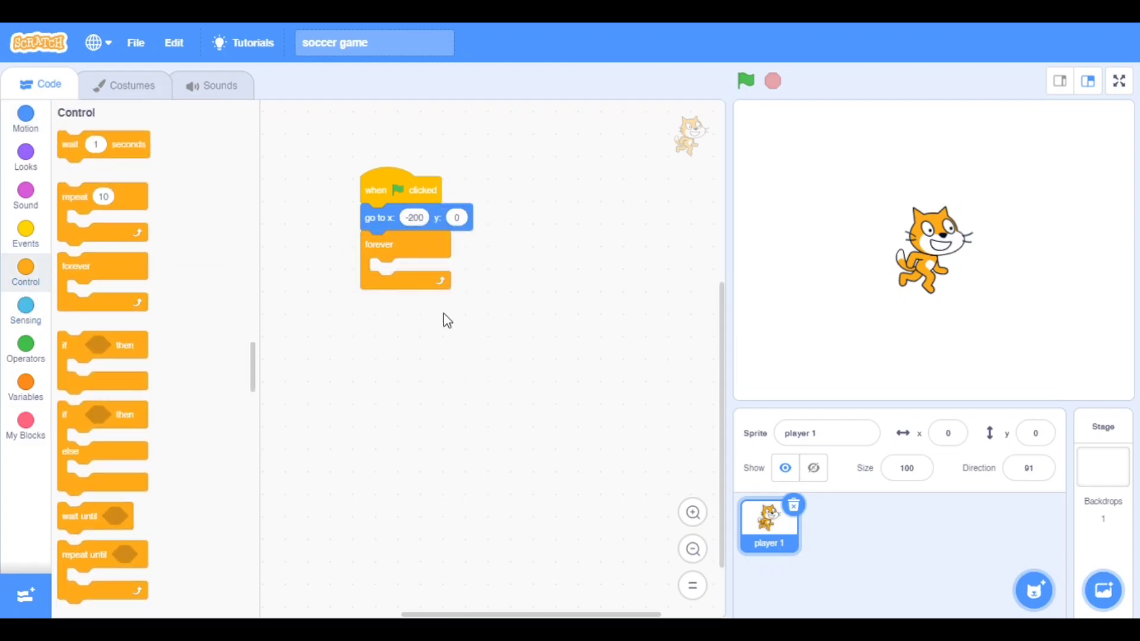
{"action": "scroll", "coordinate": [97, 218], "scroll_direction": "up", "scroll_amount": 2}
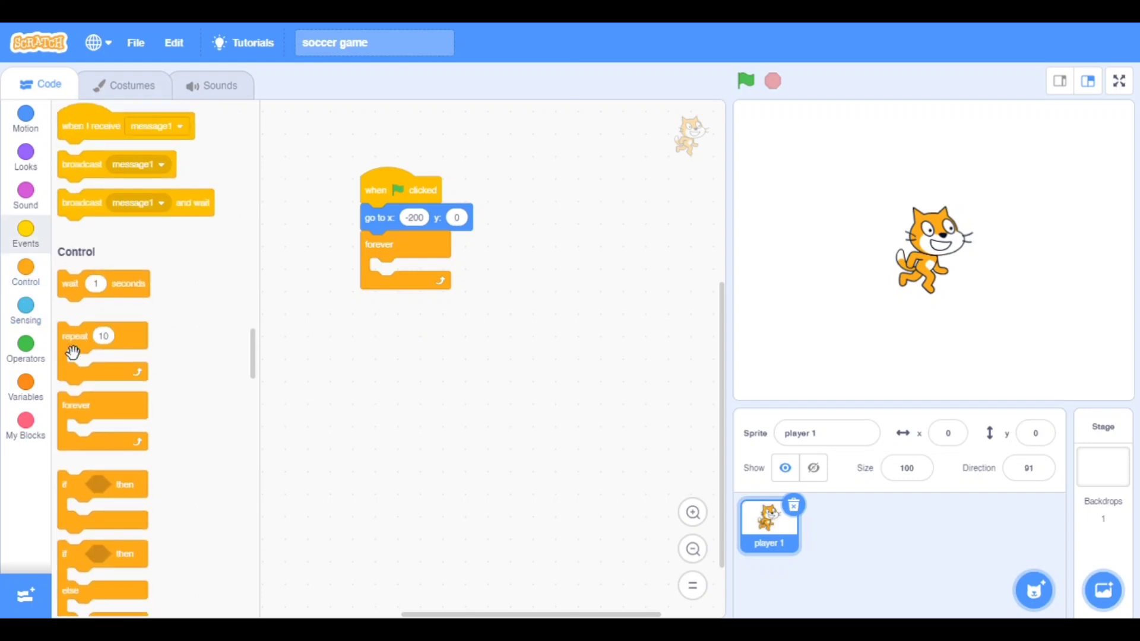
{"action": "scroll", "coordinate": [96, 217], "scroll_direction": "down", "scroll_amount": 2}
{"action": "scroll", "coordinate": [96, 217], "scroll_direction": "up", "scroll_amount": 2}
{"action": "scroll", "coordinate": [96, 218], "scroll_direction": "down", "scroll_amount": 4}
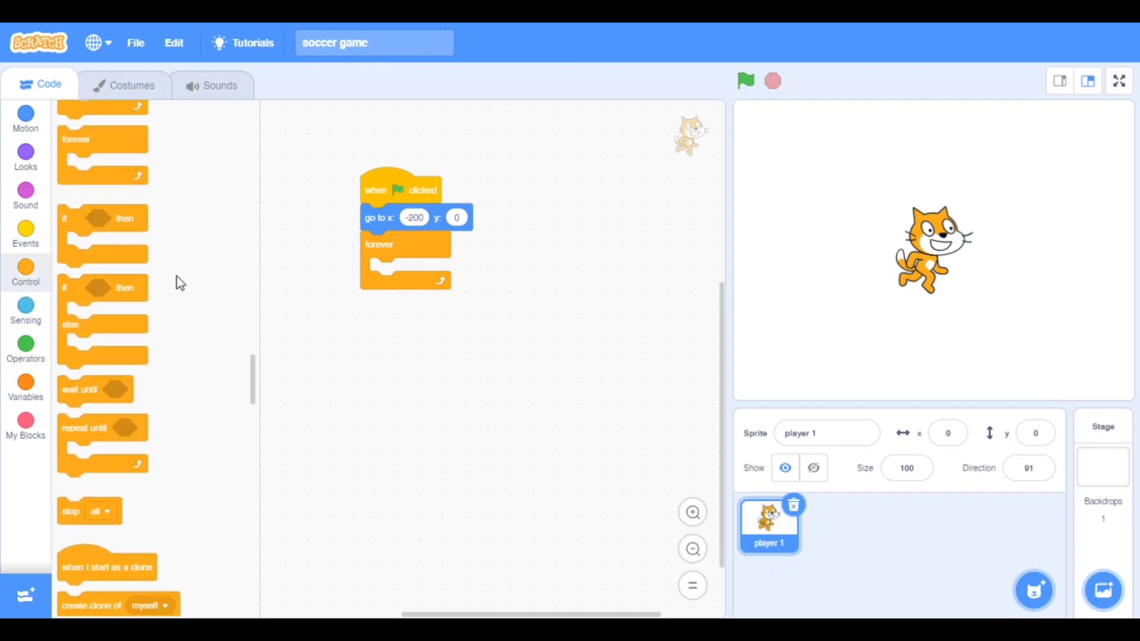
{"action": "left_click_drag", "start_coordinate": [80, 221], "coordinate": [407, 287]}
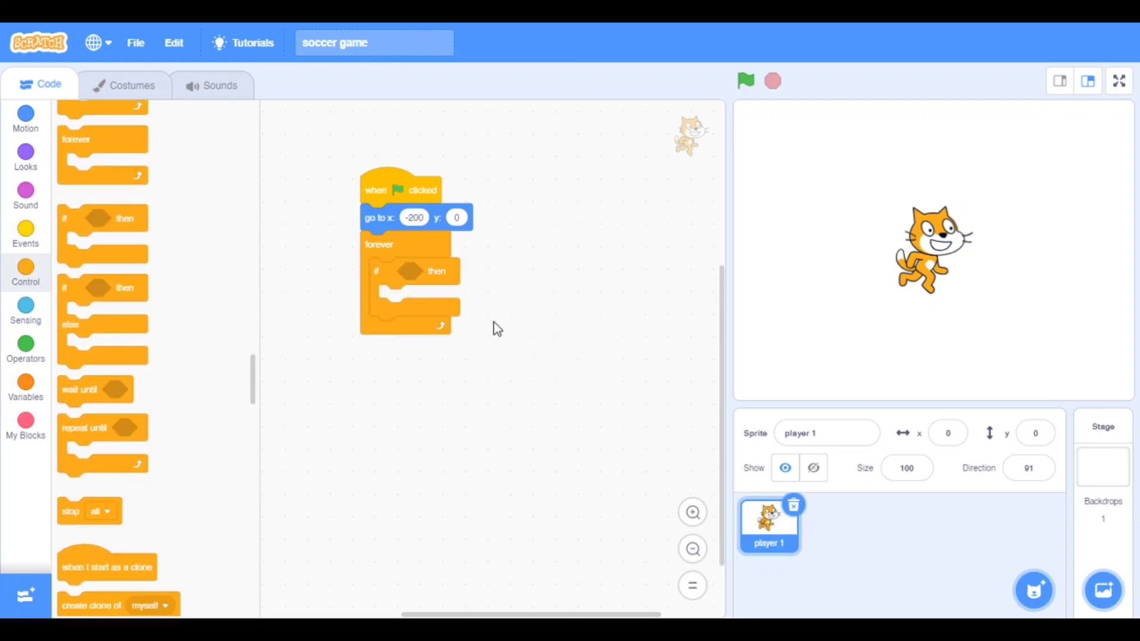
Make the check 'key a pressed?' and have it change x by 5.
{"action": "left_click", "coordinate": [25, 305]}
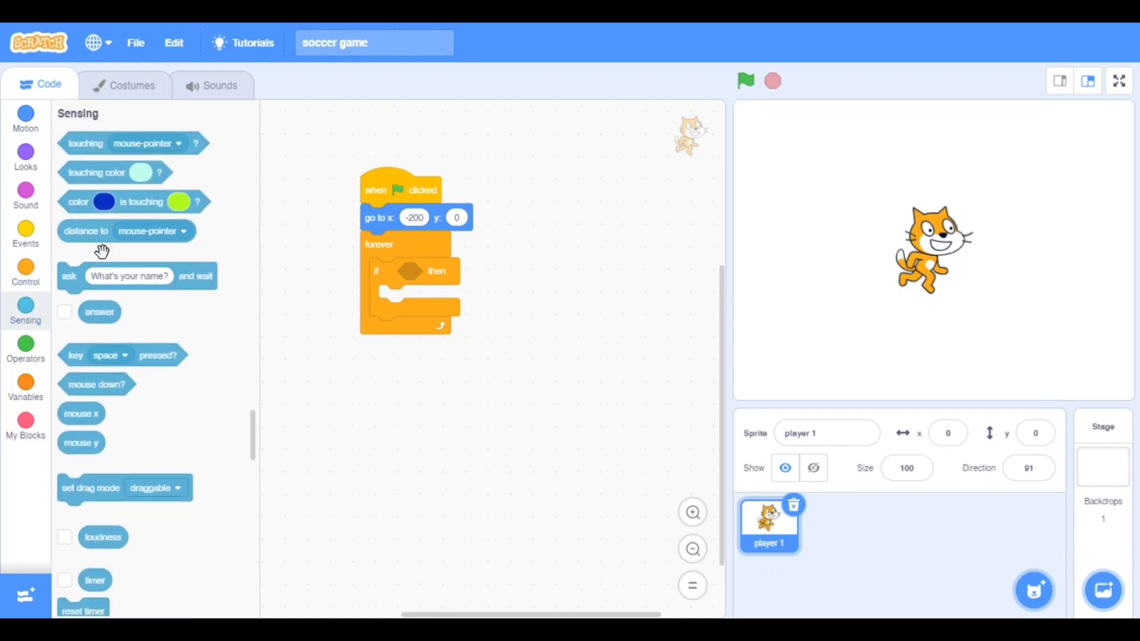
{"action": "left_click_drag", "start_coordinate": [78, 356], "coordinate": [418, 271]}
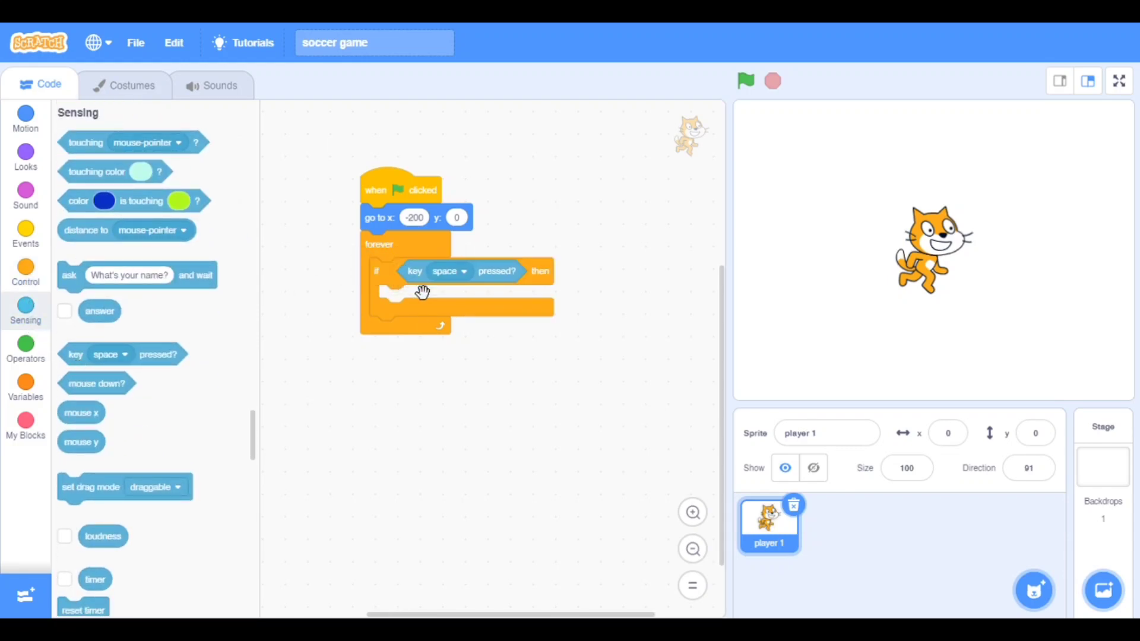
{"action": "left_click", "coordinate": [463, 272]}
{"action": "left_click", "coordinate": [407, 475]}
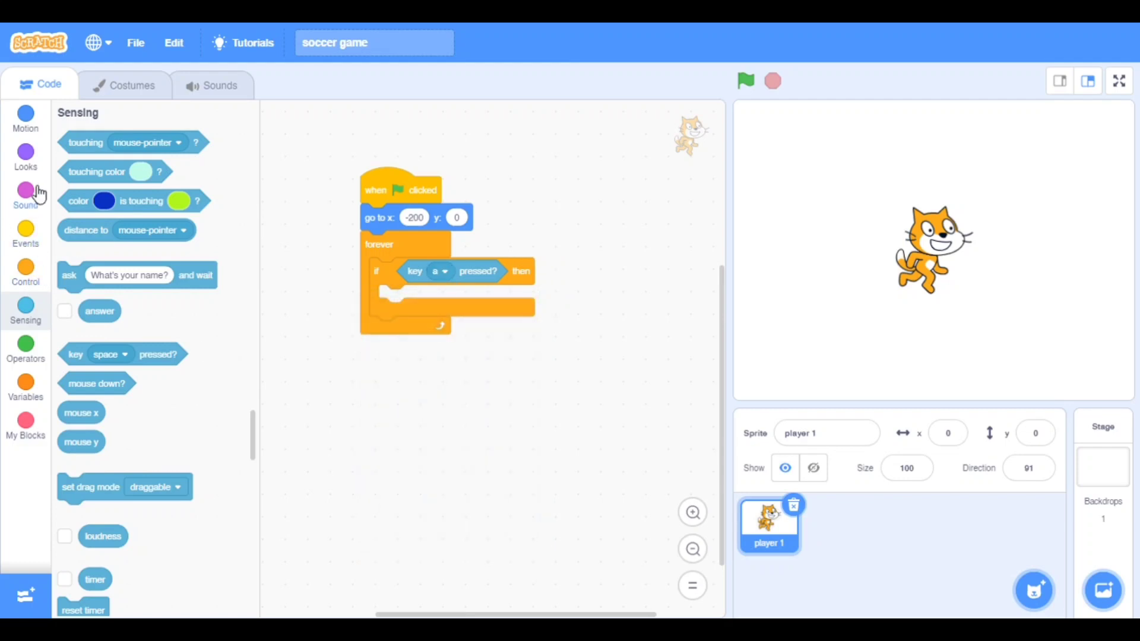
{"action": "left_click", "coordinate": [26, 125]}
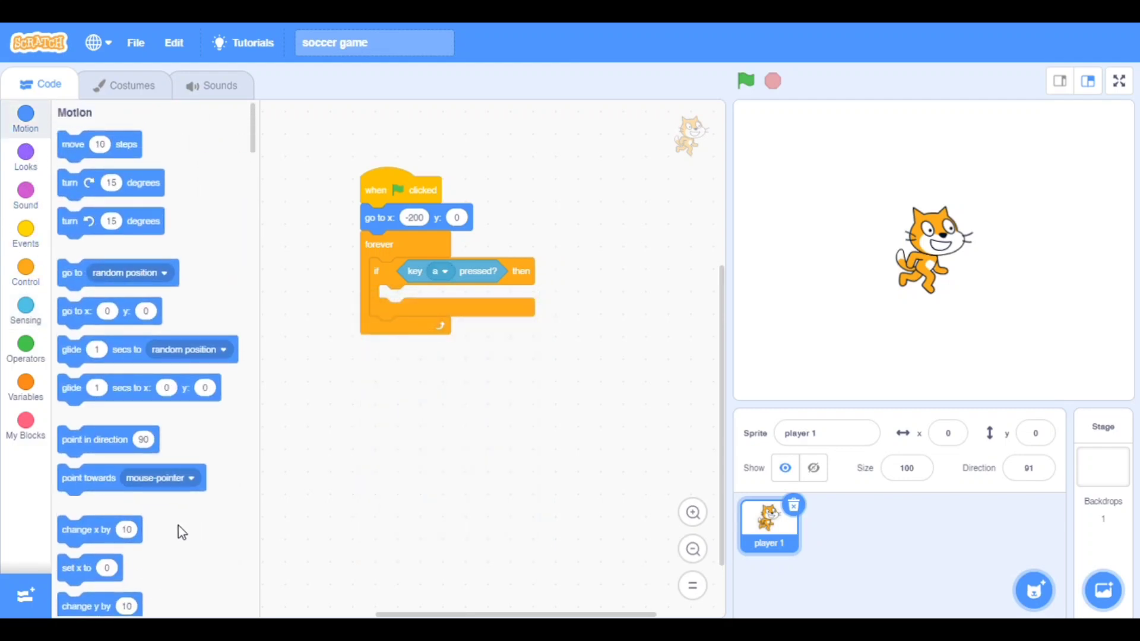
{"action": "left_click_drag", "start_coordinate": [89, 530], "coordinate": [414, 299]}
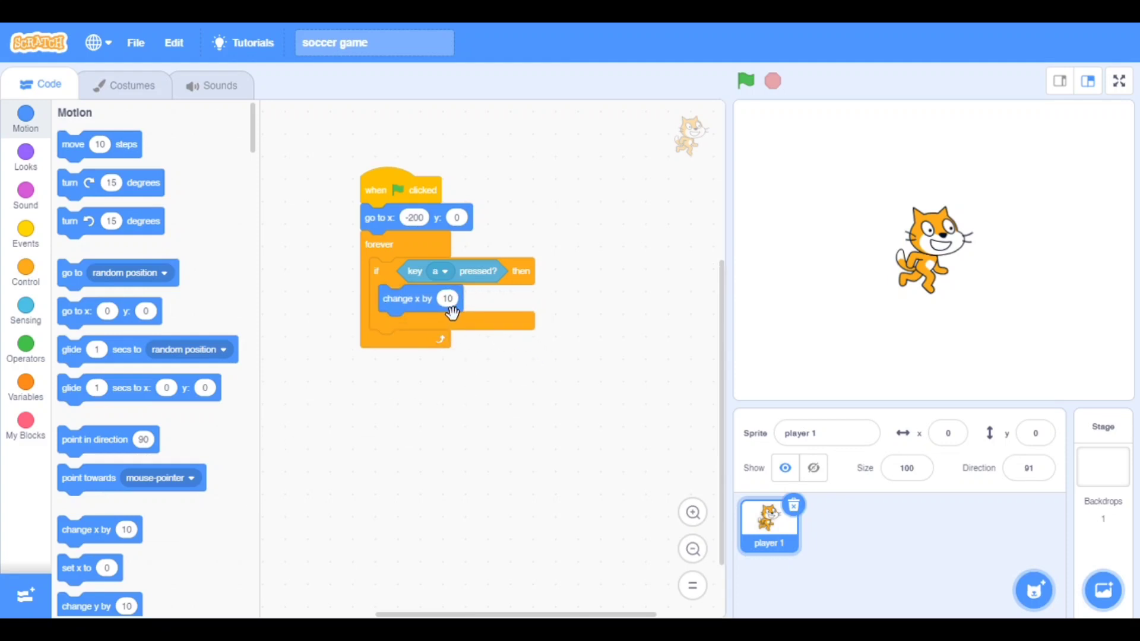
{"action": "left_click", "coordinate": [447, 300]}
{"action": "key", "text": "BackSpace"}
{"action": "type", "text": "5"}
{"action": "left_click", "coordinate": [438, 421]}
Duplicate the if block into the loop as a key c check, briefly test-running the script.
{"action": "right_click", "coordinate": [400, 283]}
{"action": "left_click", "coordinate": [412, 293]}
{"action": "left_click", "coordinate": [405, 349]}
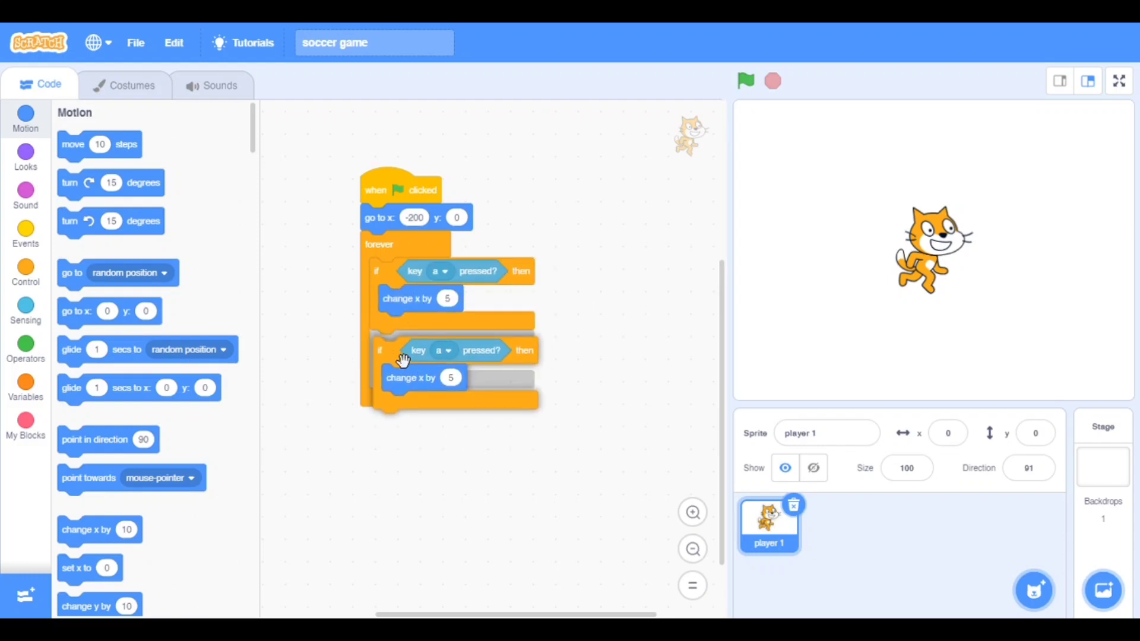
{"action": "left_click", "coordinate": [745, 82]}
{"action": "left_click", "coordinate": [772, 81]}
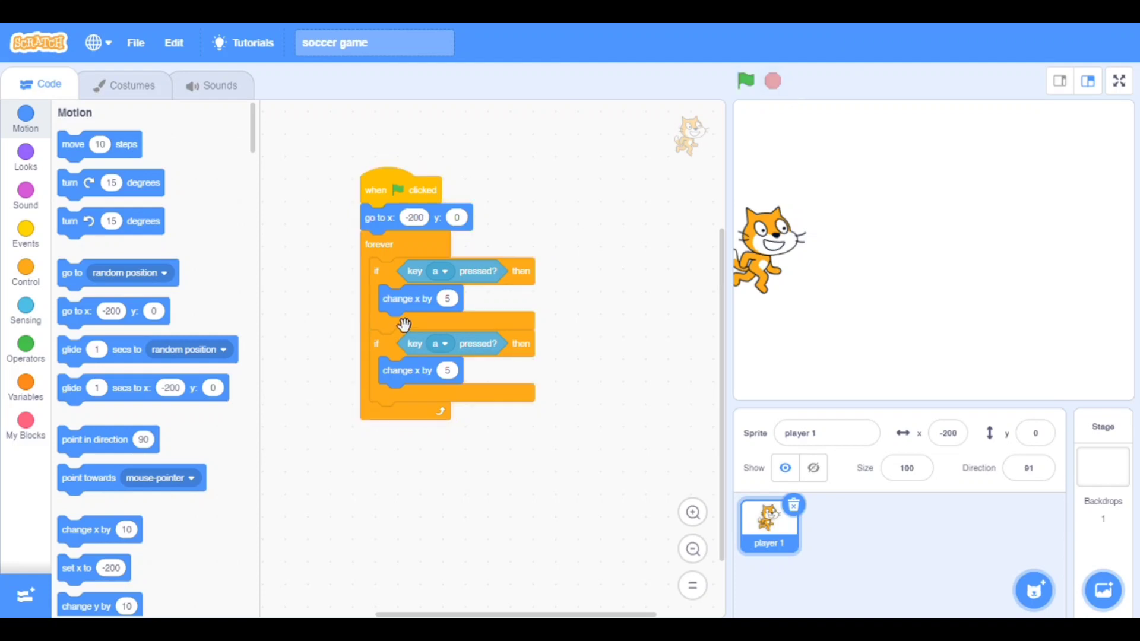
{"action": "left_click", "coordinate": [441, 343]}
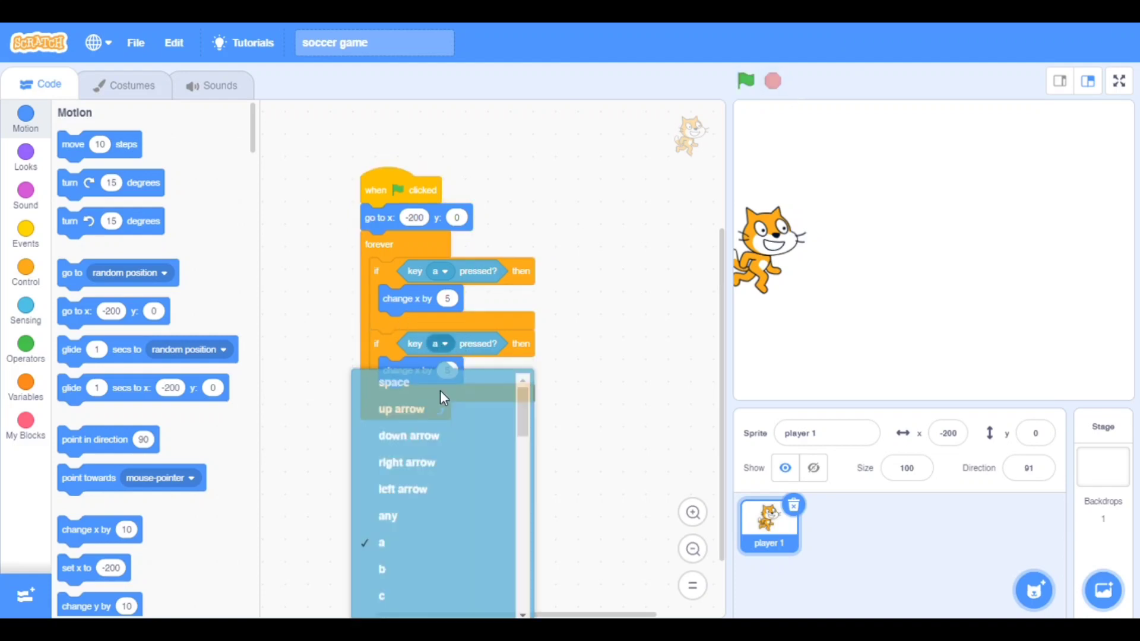
{"action": "left_click", "coordinate": [398, 570]}
{"action": "left_click", "coordinate": [440, 345]}
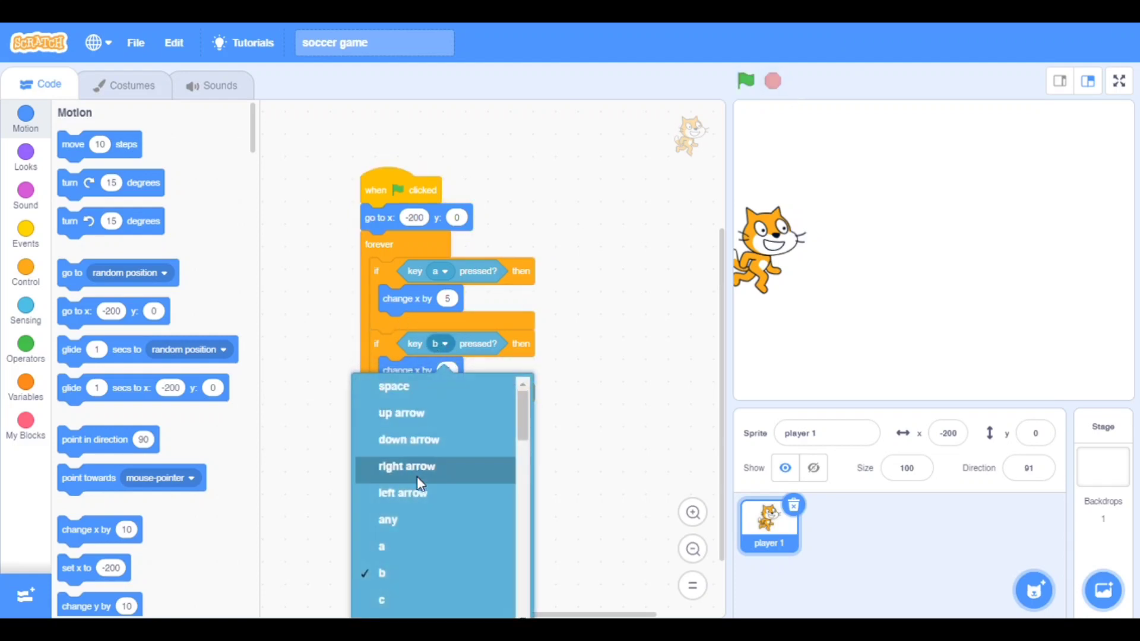
{"action": "left_click", "coordinate": [388, 605]}
{"action": "left_click_drag", "start_coordinate": [389, 191], "coordinate": [387, 134]}
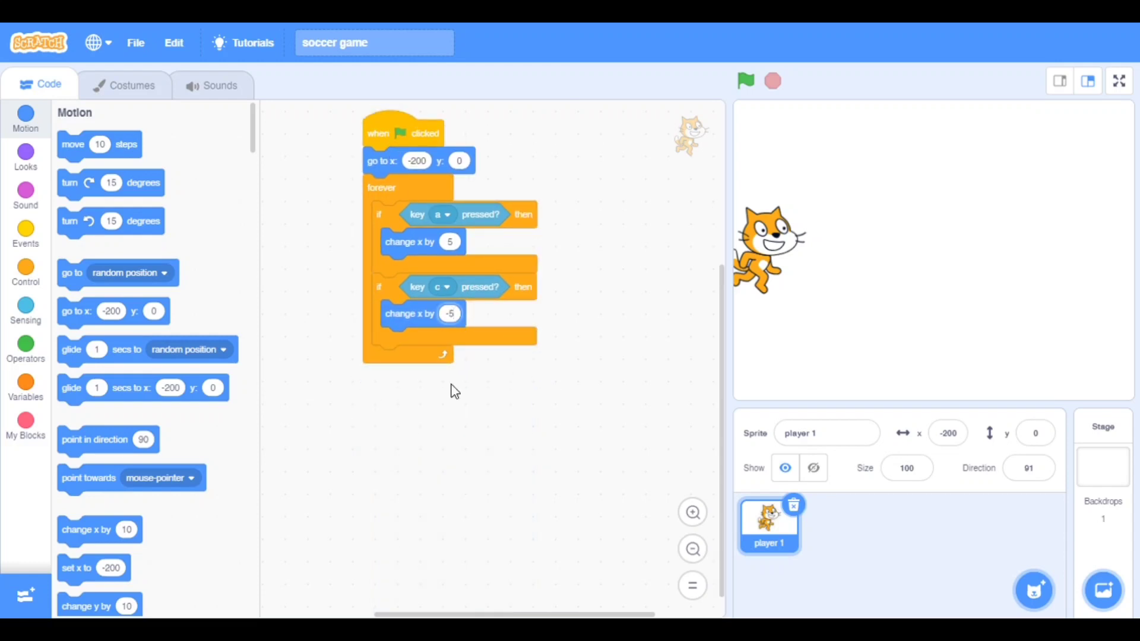
Duplicate again as a key b check that changes y by 5 instead of x.
{"action": "right_click", "coordinate": [393, 303]}
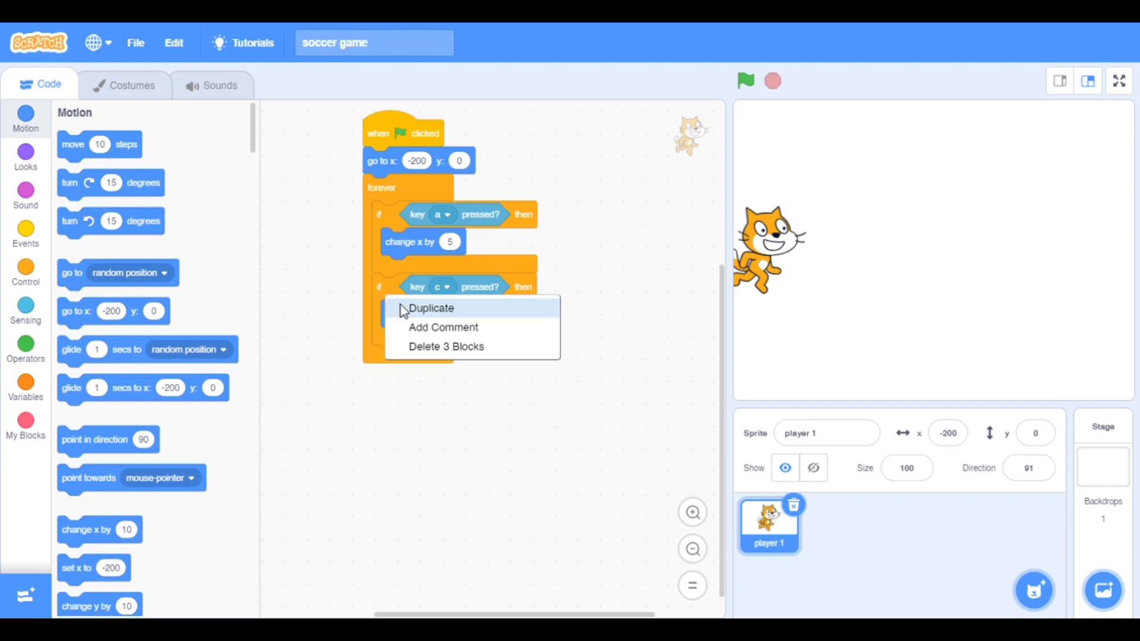
{"action": "left_click", "coordinate": [431, 309]}
{"action": "left_click", "coordinate": [461, 368]}
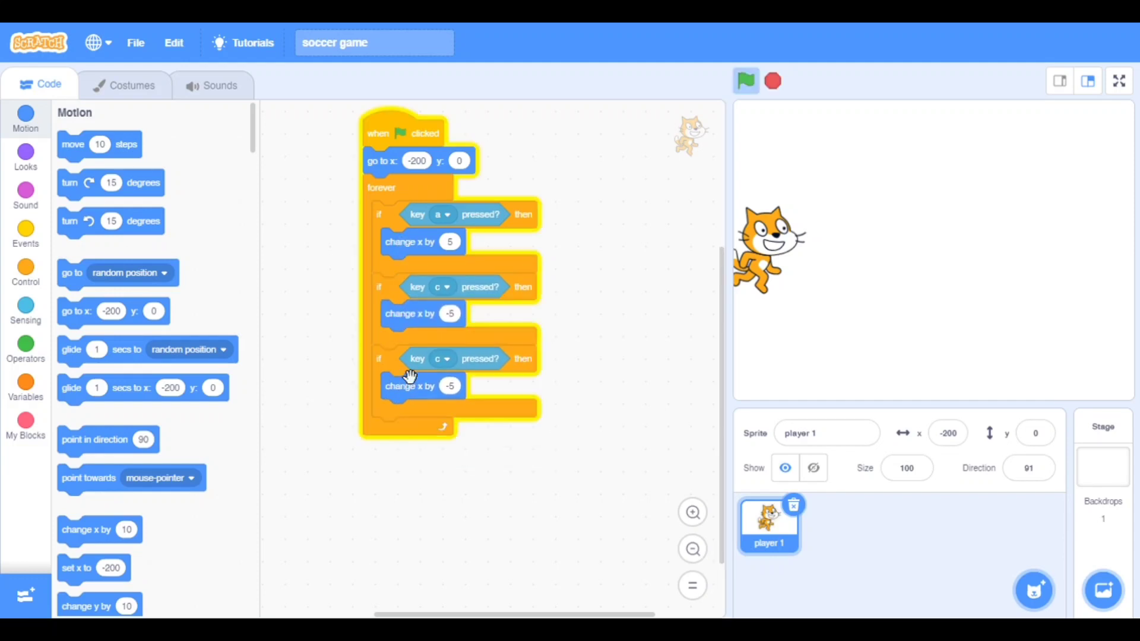
{"action": "left_click", "coordinate": [447, 360]}
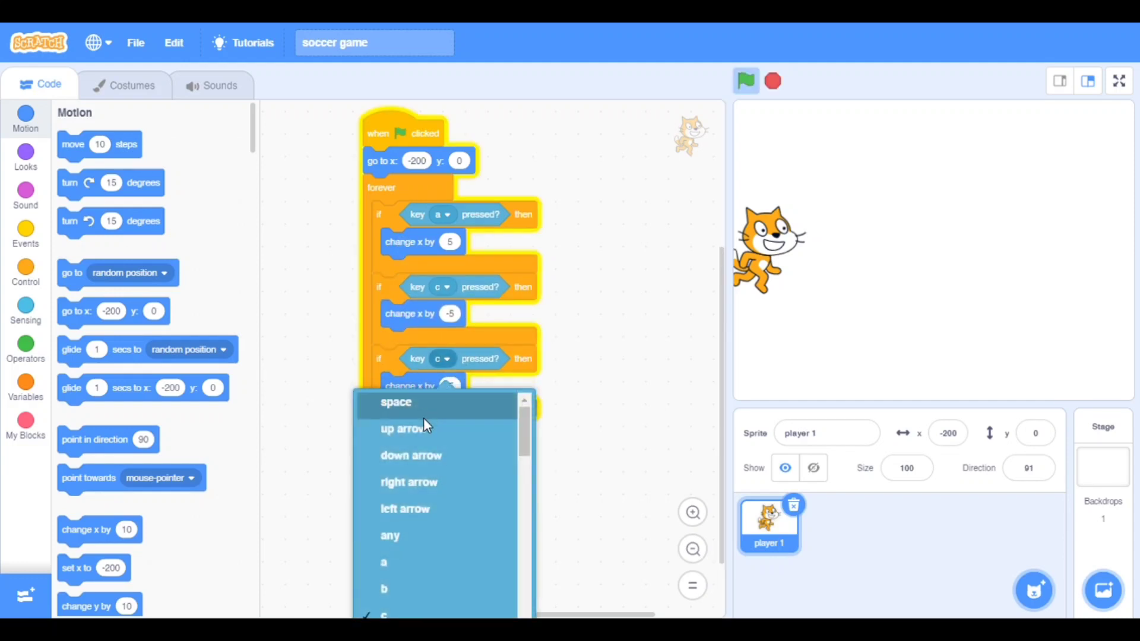
{"action": "left_click", "coordinate": [403, 595]}
{"action": "left_click_drag", "start_coordinate": [410, 387], "coordinate": [84, 439]}
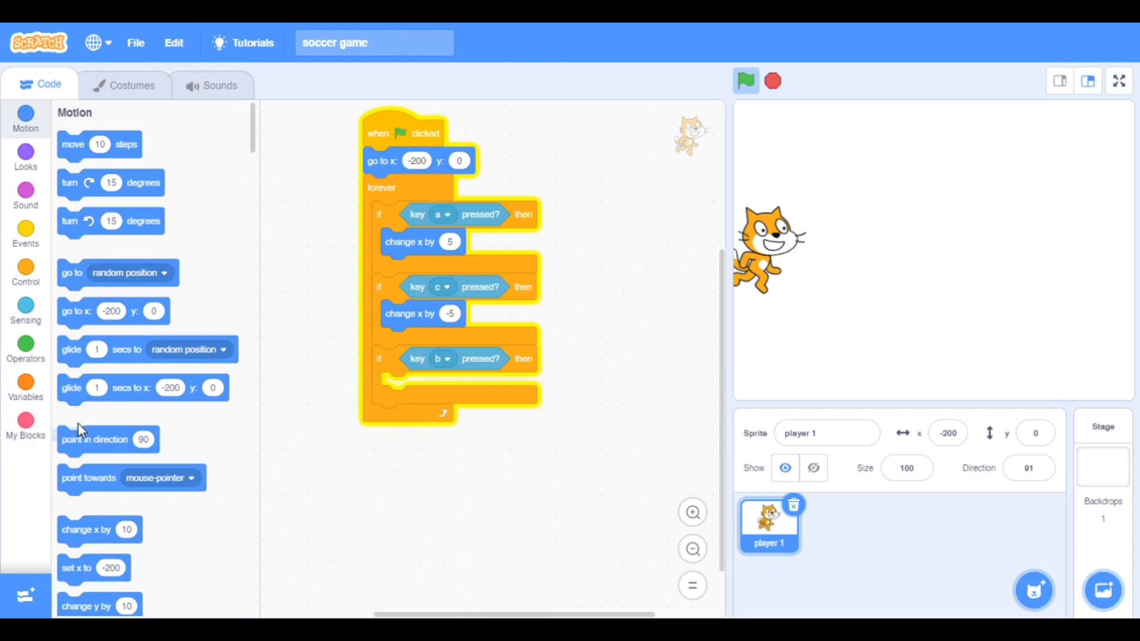
{"action": "scroll", "coordinate": [199, 542], "scroll_direction": "down", "scroll_amount": 2}
{"action": "left_click_drag", "start_coordinate": [89, 478], "coordinate": [428, 382]}
{"action": "double_click", "coordinate": [449, 386]}
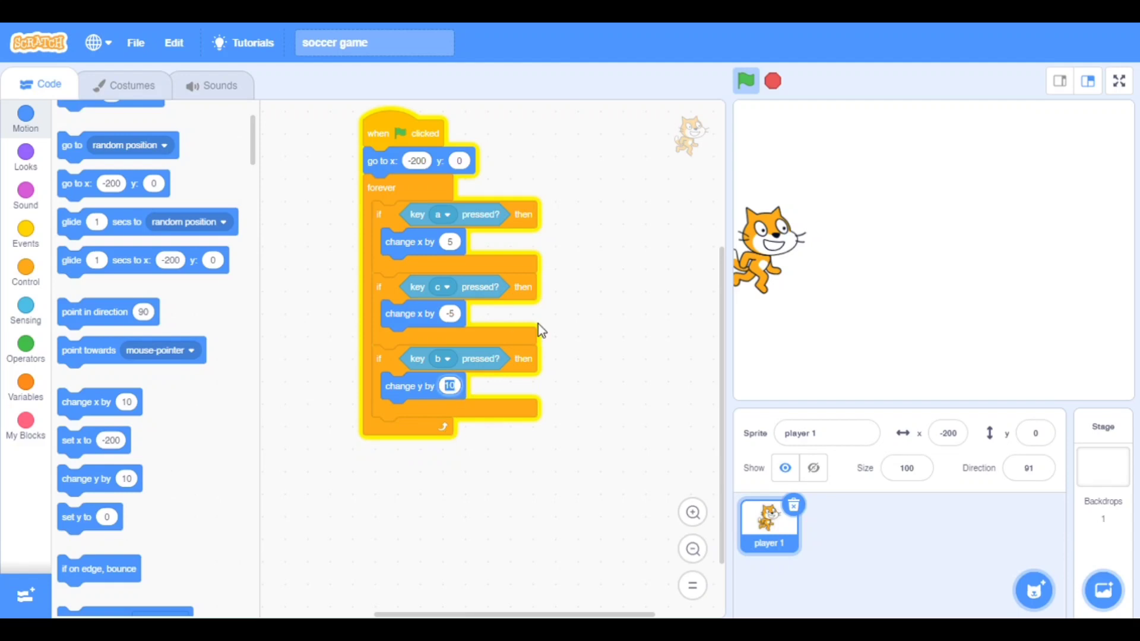
{"action": "type", "text": "5"}
{"action": "left_click", "coordinate": [546, 534]}
Duplicate the key b check as a fourth condition responding to key d.
{"action": "right_click", "coordinate": [399, 370]}
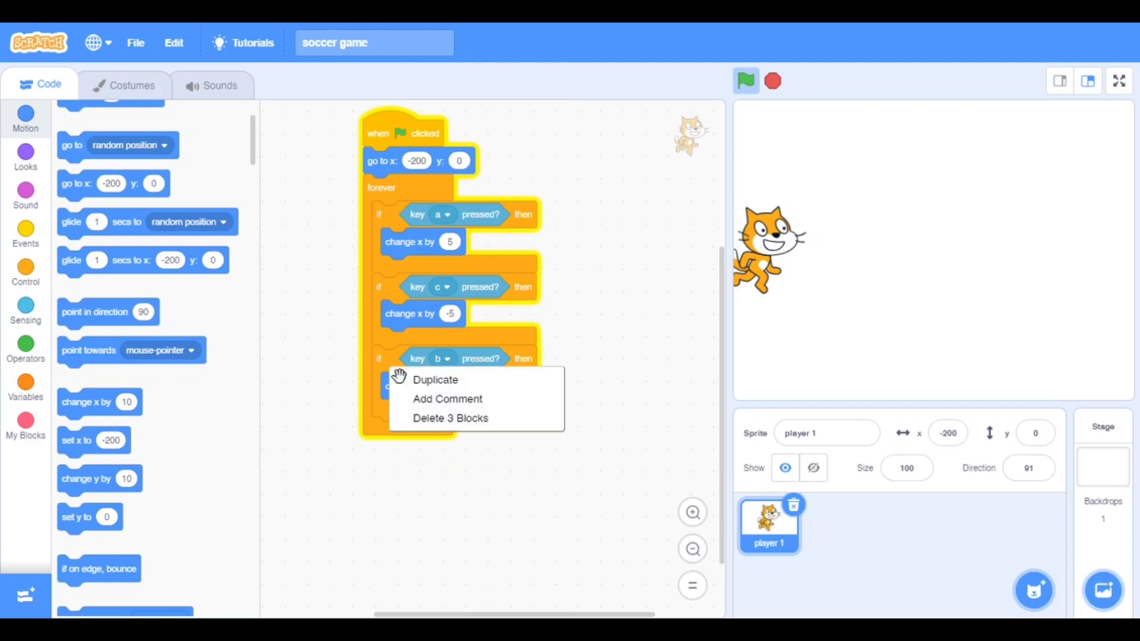
{"action": "left_click", "coordinate": [433, 380]}
{"action": "left_click", "coordinate": [421, 454]}
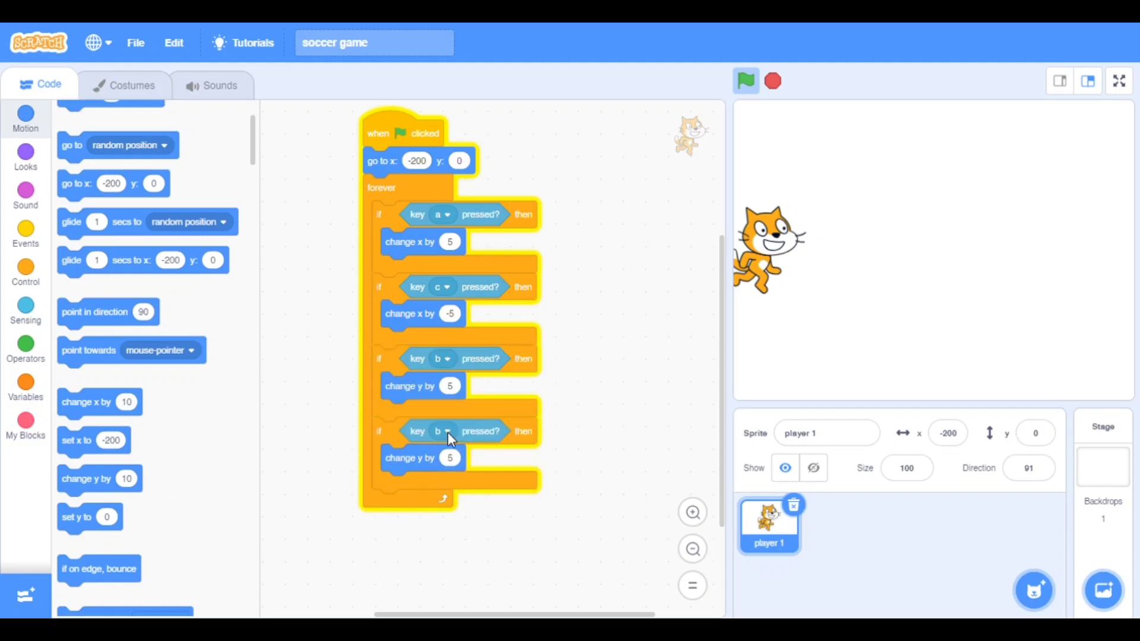
{"action": "left_click", "coordinate": [443, 431]}
{"action": "left_click", "coordinate": [384, 403]}
{"action": "left_click", "coordinate": [450, 458]}
{"action": "type", "text": "-5"}
Test the a, c, b and d movement keys in the running game, then stop it.
{"action": "key", "text": "a"}
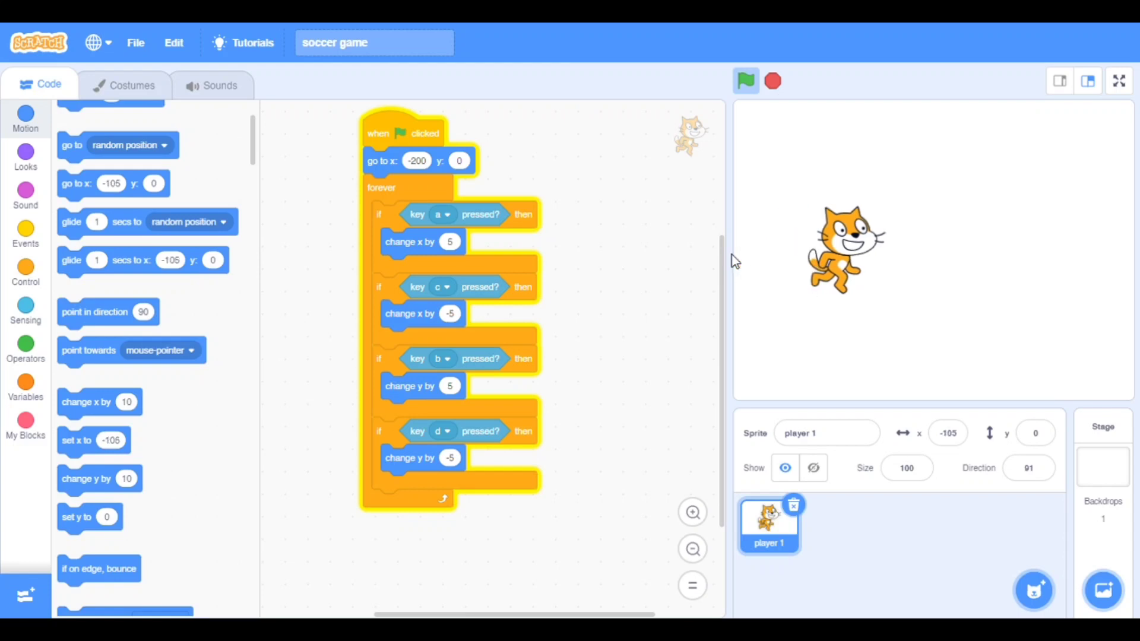
{"action": "key", "text": "c"}
{"action": "key", "text": "b"}
{"action": "key", "text": "b"}
{"action": "key", "text": "b"}
{"action": "key", "text": "b"}
{"action": "key", "text": "b"}
{"action": "key", "text": "b"}
{"action": "key", "text": "d"}
{"action": "key", "text": "d"}
{"action": "key", "text": "d"}
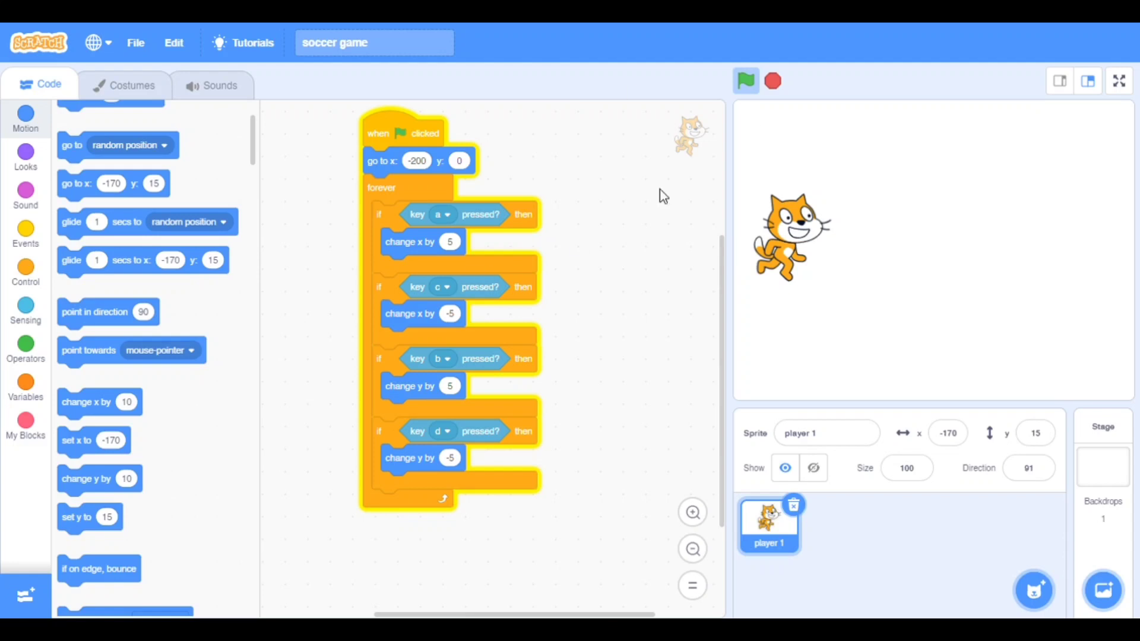
{"action": "left_click", "coordinate": [772, 80]}
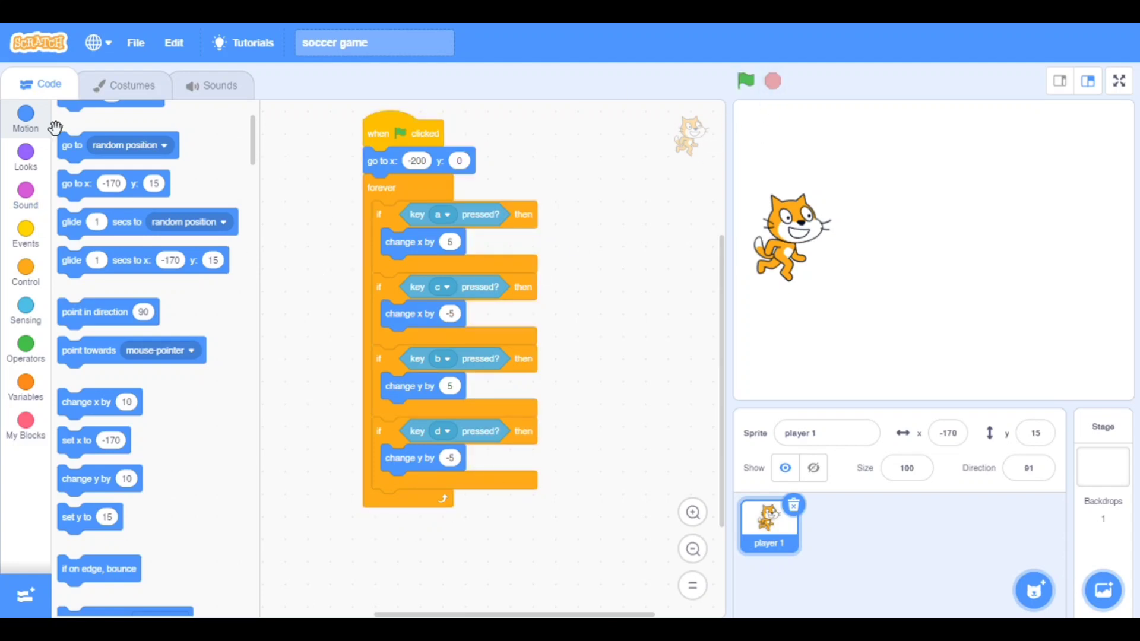
Add 'if on edge, bounce' and a don't-rotate style to the loop, then duplicate player 1 as player 2.
{"action": "left_click", "coordinate": [25, 230]}
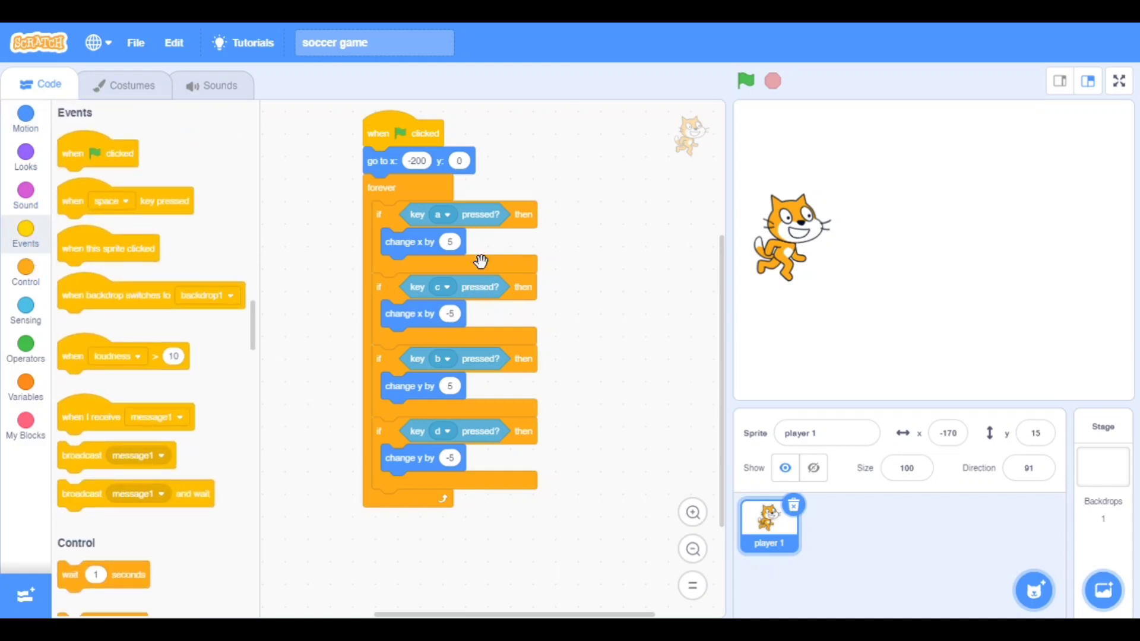
{"action": "left_click", "coordinate": [25, 114]}
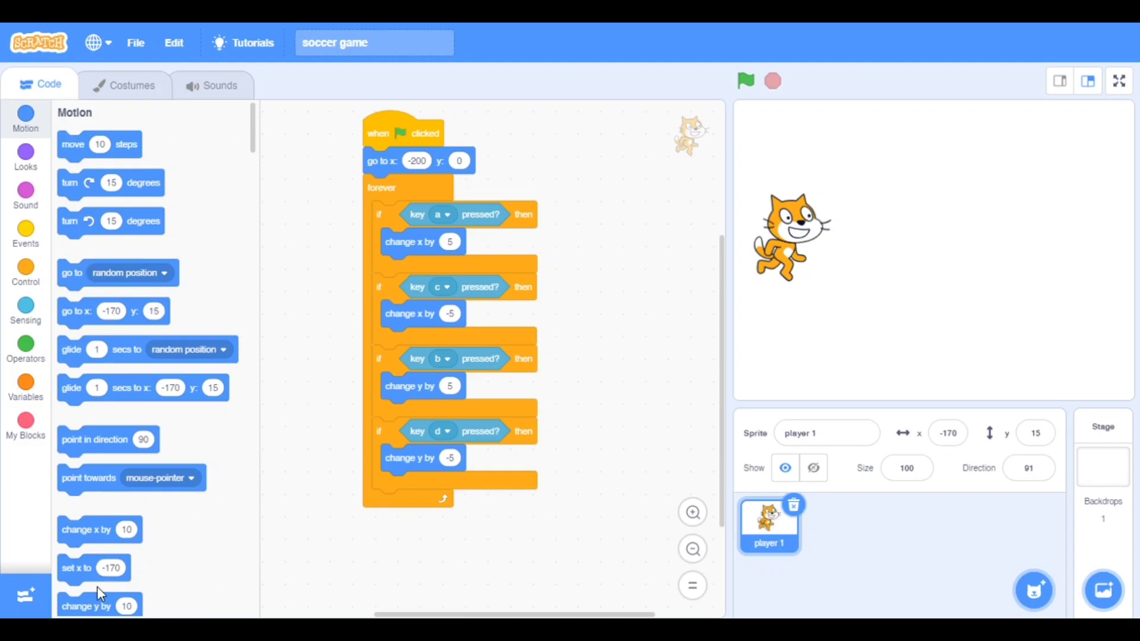
{"action": "scroll", "coordinate": [211, 517], "scroll_direction": "down", "scroll_amount": 3}
{"action": "scroll", "coordinate": [217, 440], "scroll_direction": "down", "scroll_amount": 3}
{"action": "left_click_drag", "start_coordinate": [113, 469], "coordinate": [447, 505]}
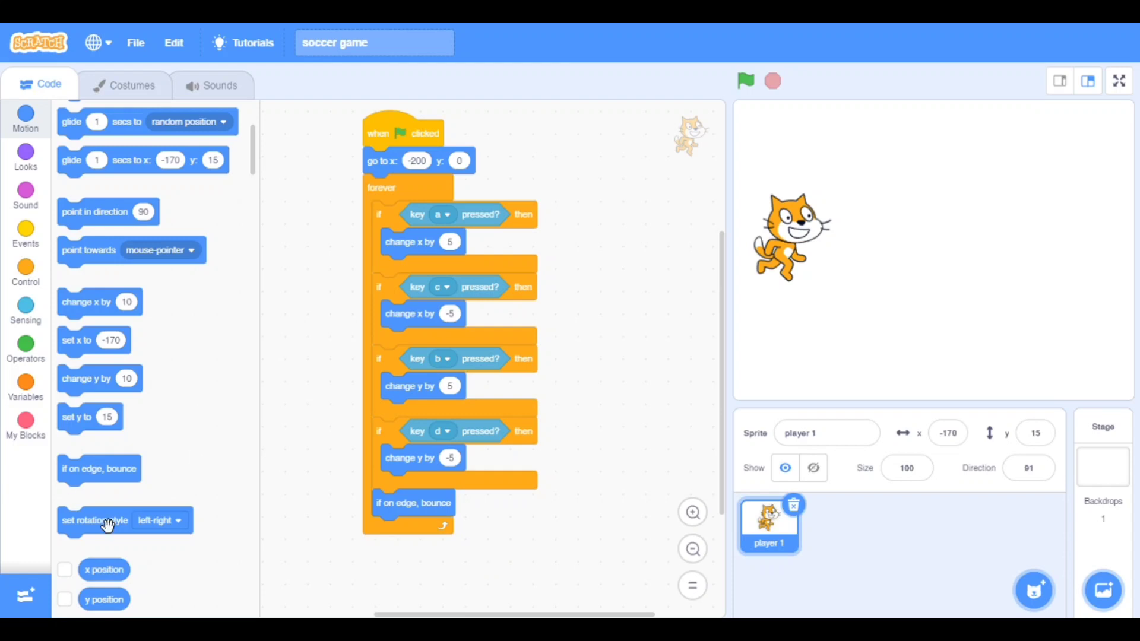
{"action": "mouse_move", "coordinate": [96, 520]}
{"action": "left_mouse_down"}
{"action": "mouse_move", "coordinate": [445, 545]}
{"action": "mouse_move", "coordinate": [428, 534]}
{"action": "left_mouse_up"}
{"action": "left_click", "coordinate": [492, 530]}
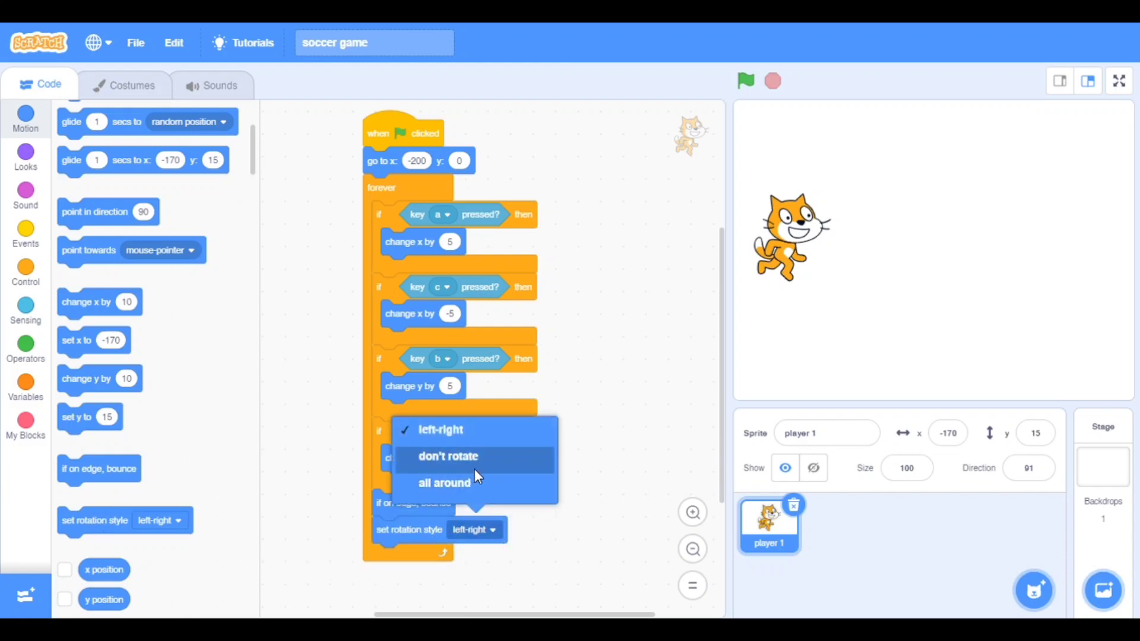
{"action": "left_click", "coordinate": [475, 469]}
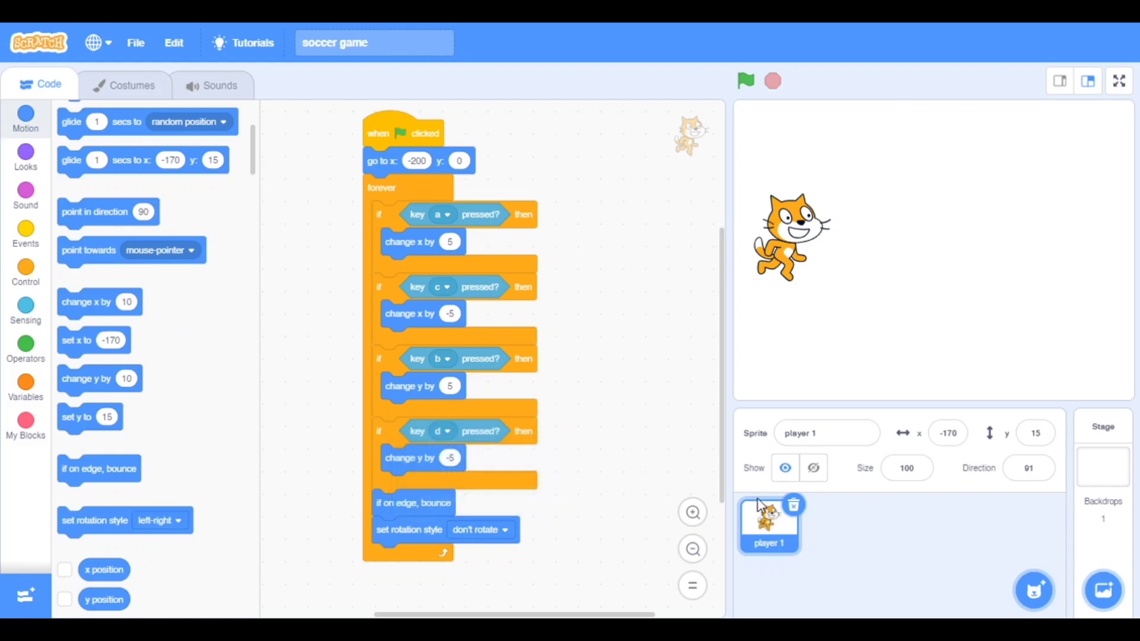
{"action": "right_click", "coordinate": [773, 532]}
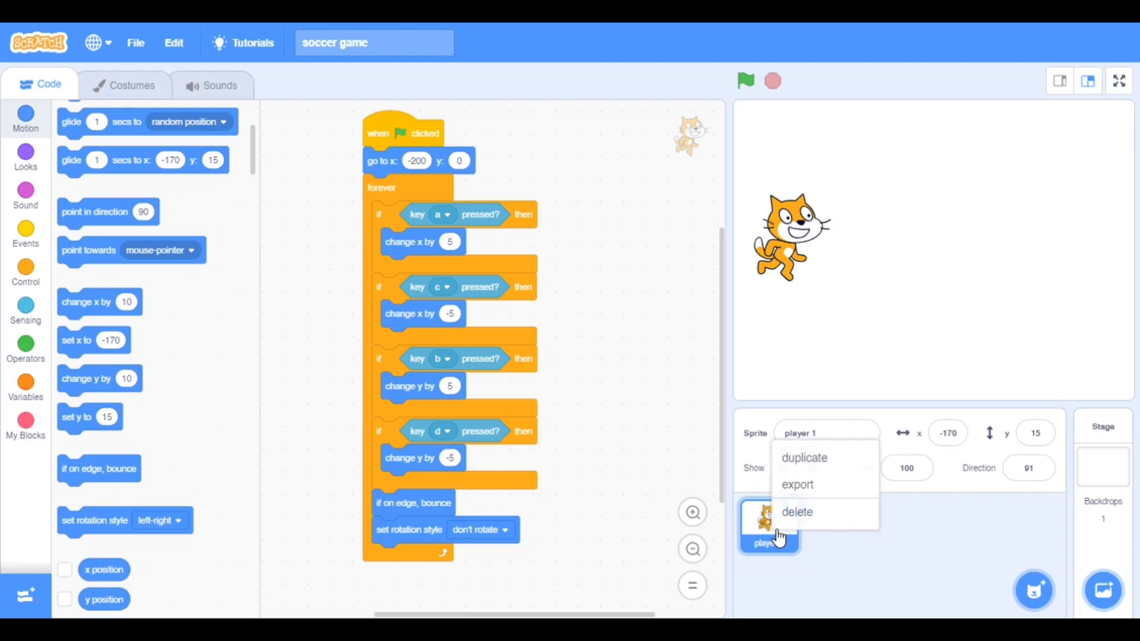
{"action": "left_click", "coordinate": [804, 457]}
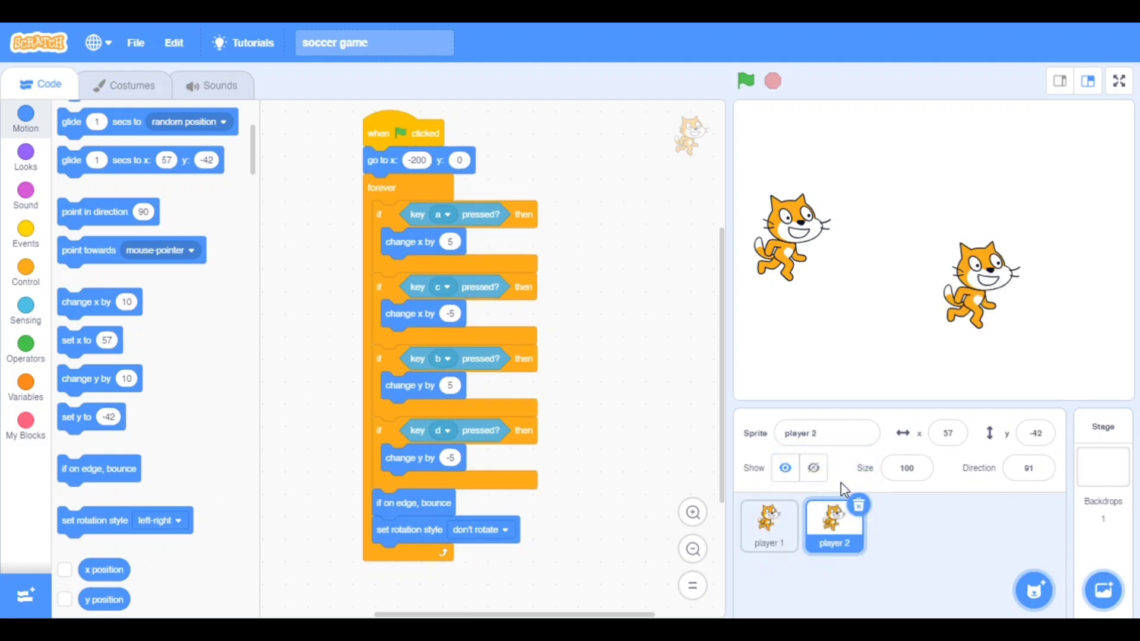
Try dark fills on player 2's legs and arm, then undo them.
{"action": "left_click", "coordinate": [125, 86]}
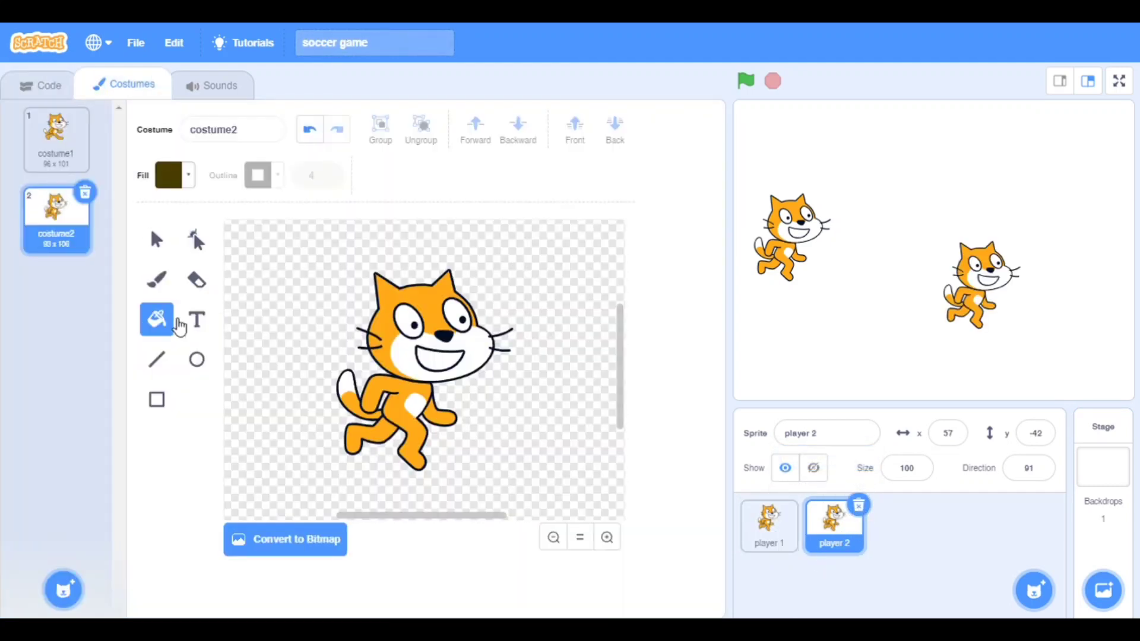
{"action": "left_click", "coordinate": [406, 437]}
{"action": "key", "text": "ctrl+z"}
{"action": "left_click", "coordinate": [410, 437]}
{"action": "left_click", "coordinate": [381, 398]}
{"action": "left_click", "coordinate": [361, 397]}
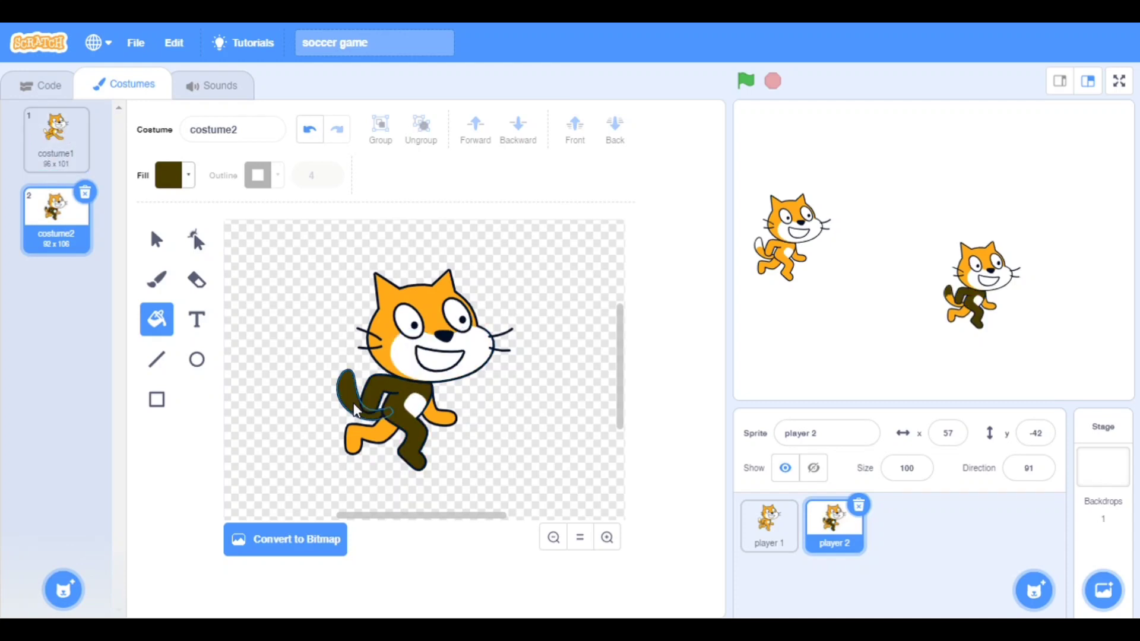
{"action": "key", "text": "ctrl+z"}
{"action": "key", "text": "ctrl+z"}
{"action": "key", "text": "ctrl+z"}
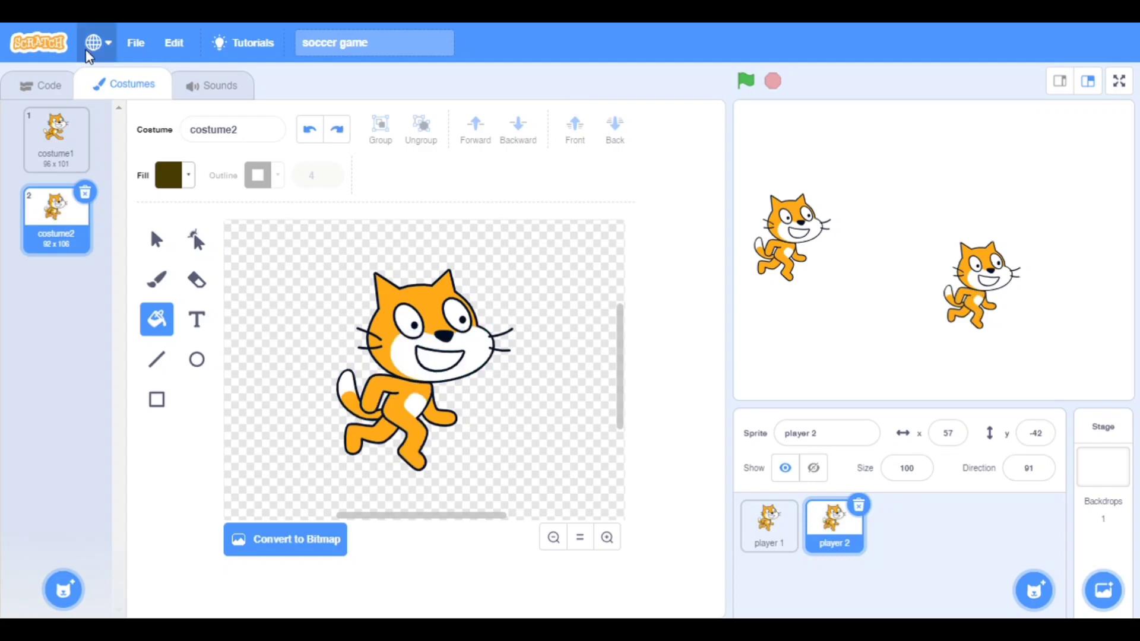
Mirror costume1 and costume2 horizontally so the cat faces left.
{"action": "left_click", "coordinate": [56, 138]}
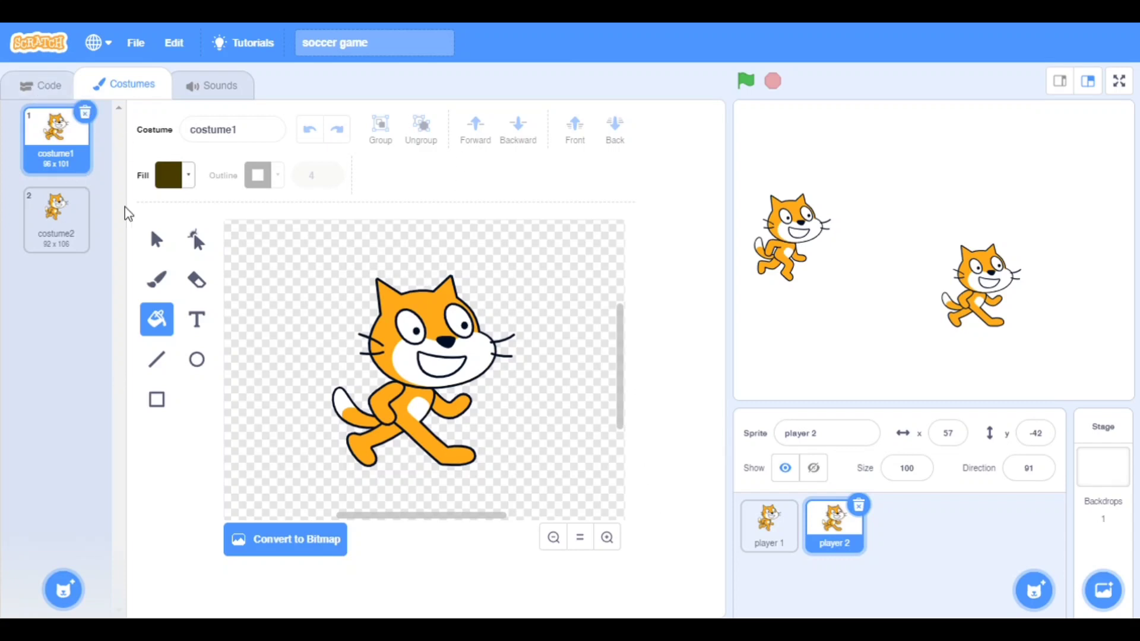
{"action": "left_click", "coordinate": [156, 239]}
{"action": "left_click", "coordinate": [436, 357]}
{"action": "left_click", "coordinate": [534, 445]}
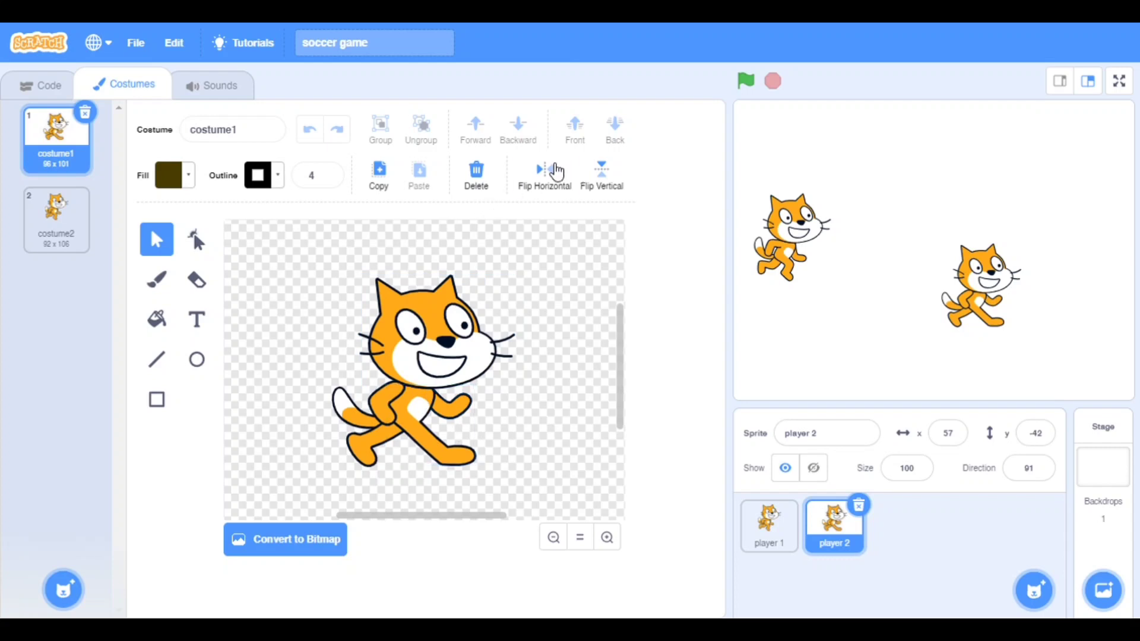
{"action": "left_click", "coordinate": [544, 175]}
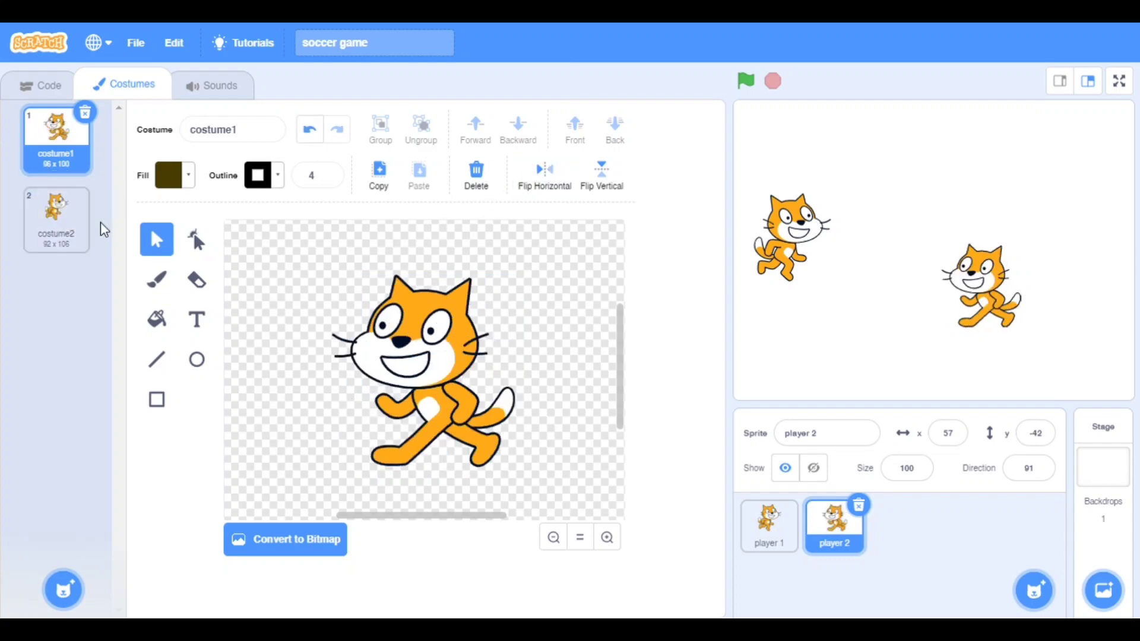
{"action": "left_click", "coordinate": [56, 218]}
{"action": "left_click", "coordinate": [544, 176]}
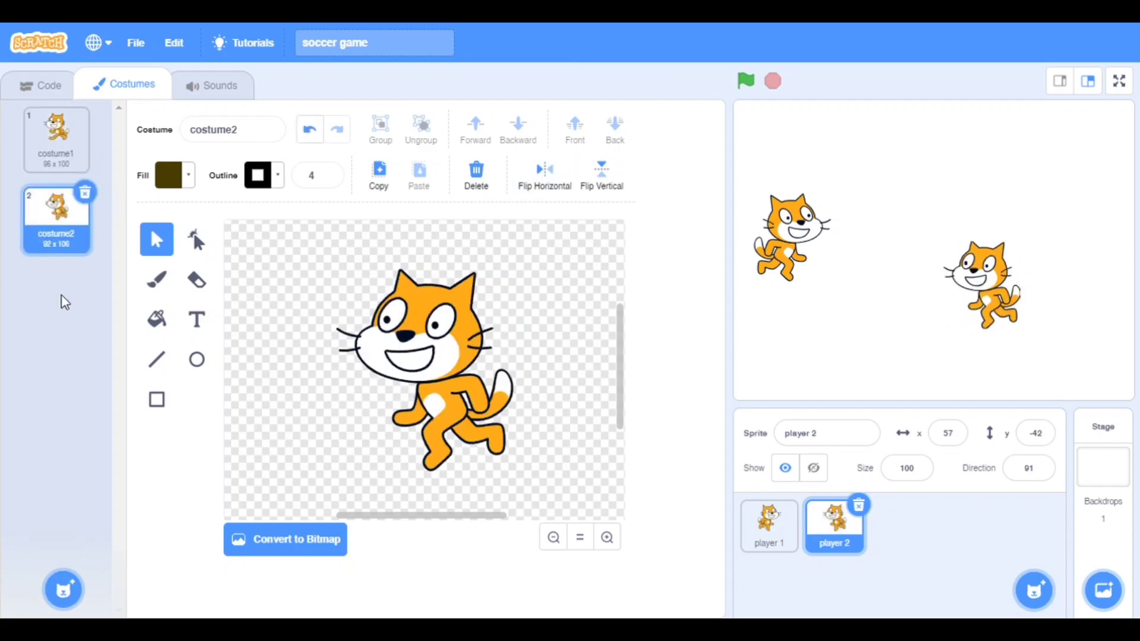
{"action": "left_click", "coordinate": [57, 136]}
{"action": "left_click", "coordinate": [410, 330]}
{"action": "left_click", "coordinate": [256, 263]}
Set the fill to dark brown (saturation 79, brightness 25) and fill every part of costume1.
{"action": "left_click", "coordinate": [156, 319]}
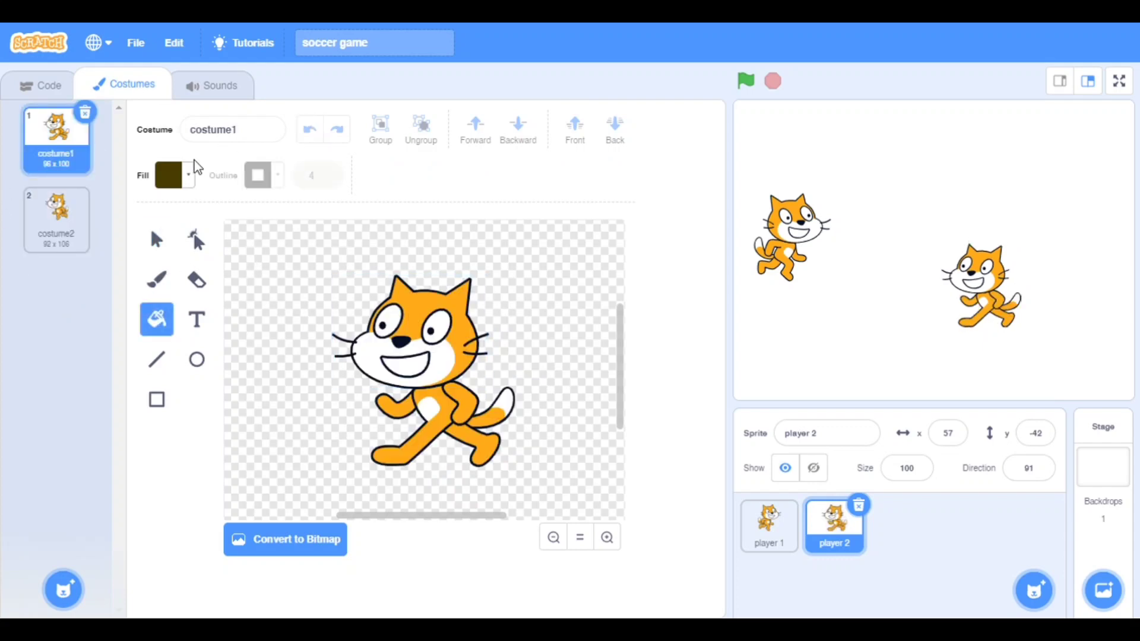
{"action": "left_click", "coordinate": [188, 176]}
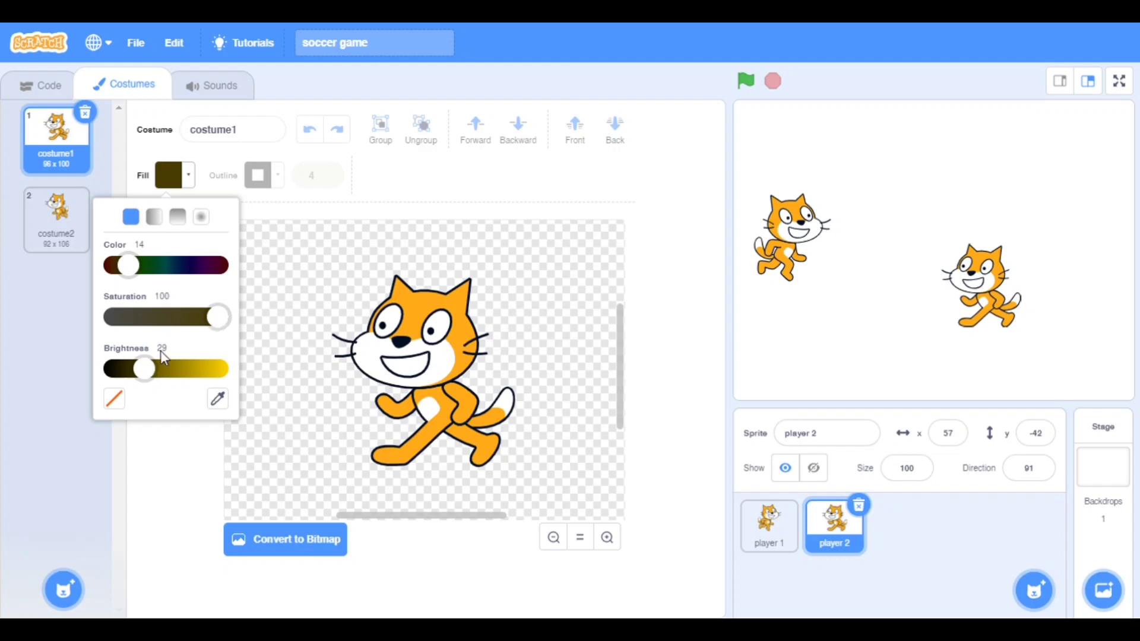
{"action": "left_click_drag", "start_coordinate": [215, 319], "coordinate": [203, 319]}
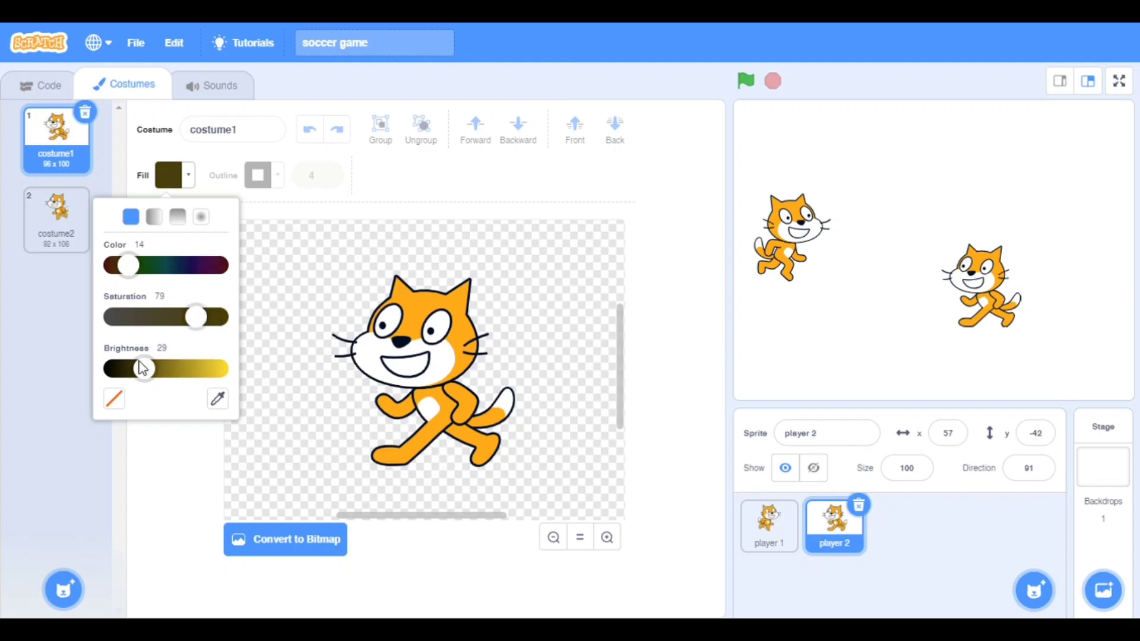
{"action": "left_click_drag", "start_coordinate": [141, 369], "coordinate": [136, 370]}
{"action": "left_click", "coordinate": [411, 292]}
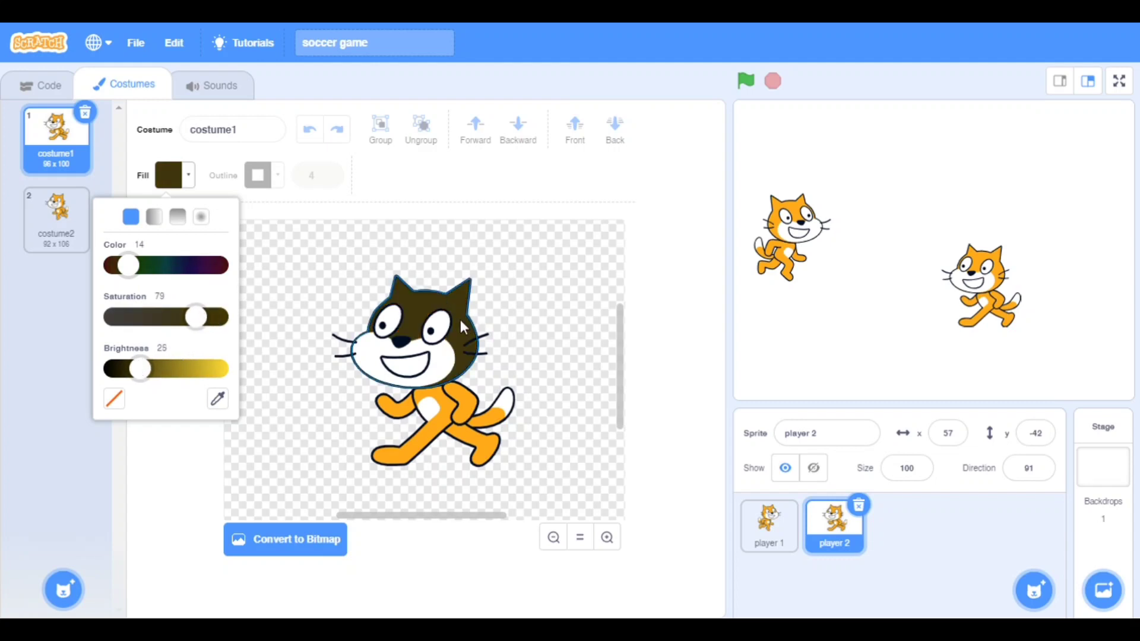
{"action": "left_click", "coordinate": [441, 392]}
{"action": "left_click", "coordinate": [436, 436]}
{"action": "left_click", "coordinate": [468, 408]}
{"action": "left_click", "coordinate": [472, 441]}
{"action": "left_click", "coordinate": [494, 423]}
{"action": "left_click", "coordinate": [503, 402]}
{"action": "left_click", "coordinate": [392, 410]}
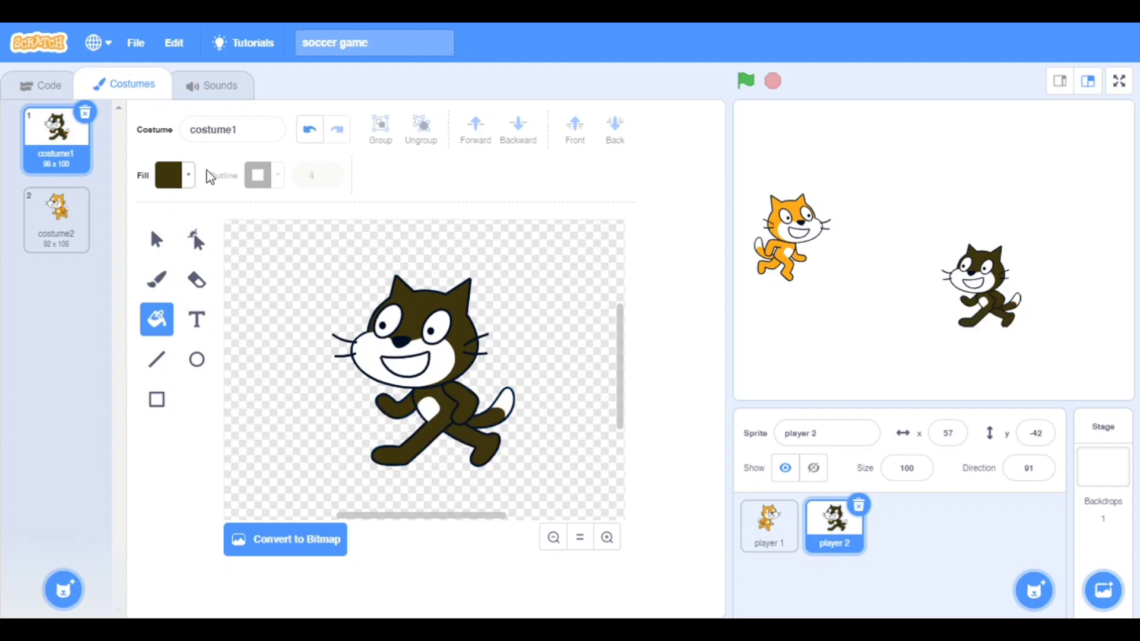
Readjust the fill colour's brightness, ending at 31.
{"action": "left_click", "coordinate": [187, 174]}
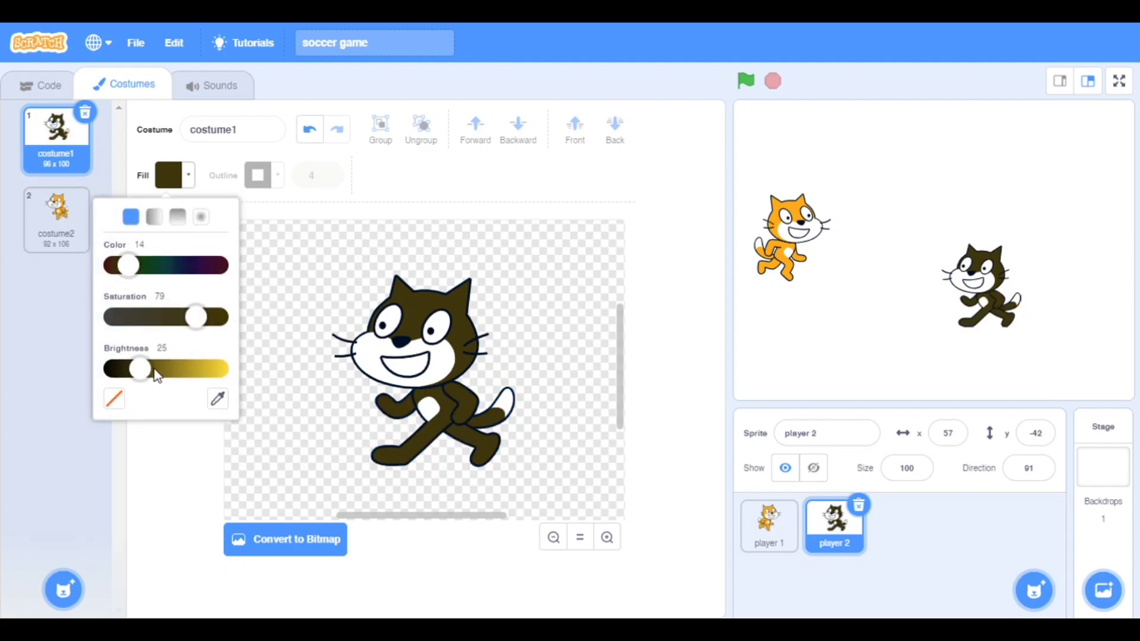
{"action": "left_click_drag", "start_coordinate": [137, 369], "coordinate": [130, 368]}
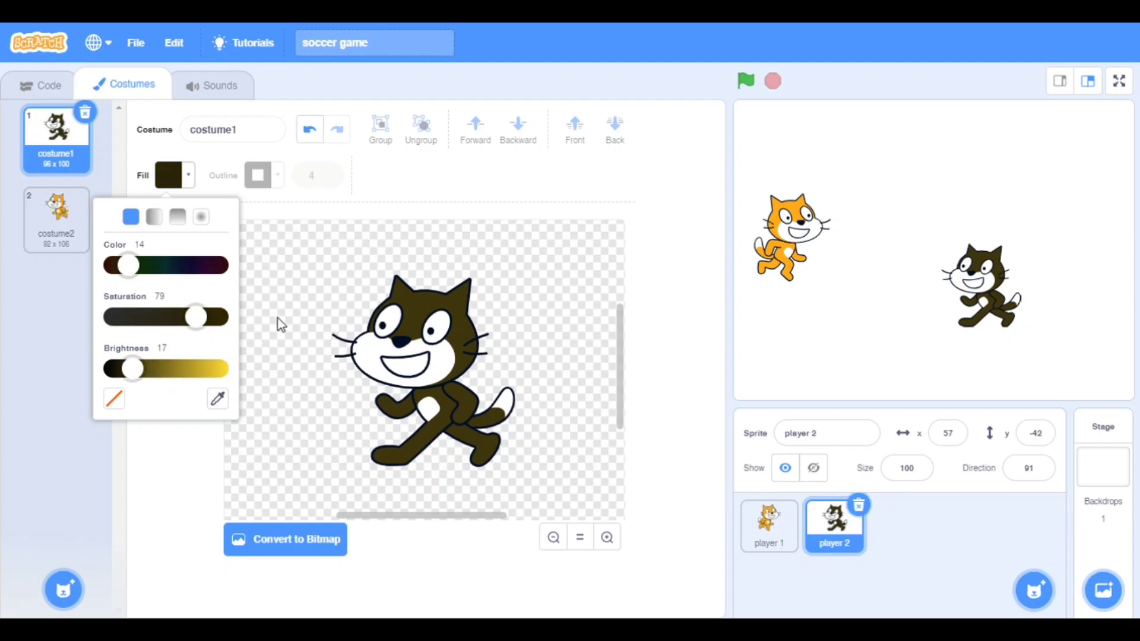
{"action": "left_click_drag", "start_coordinate": [131, 370], "coordinate": [144, 371]}
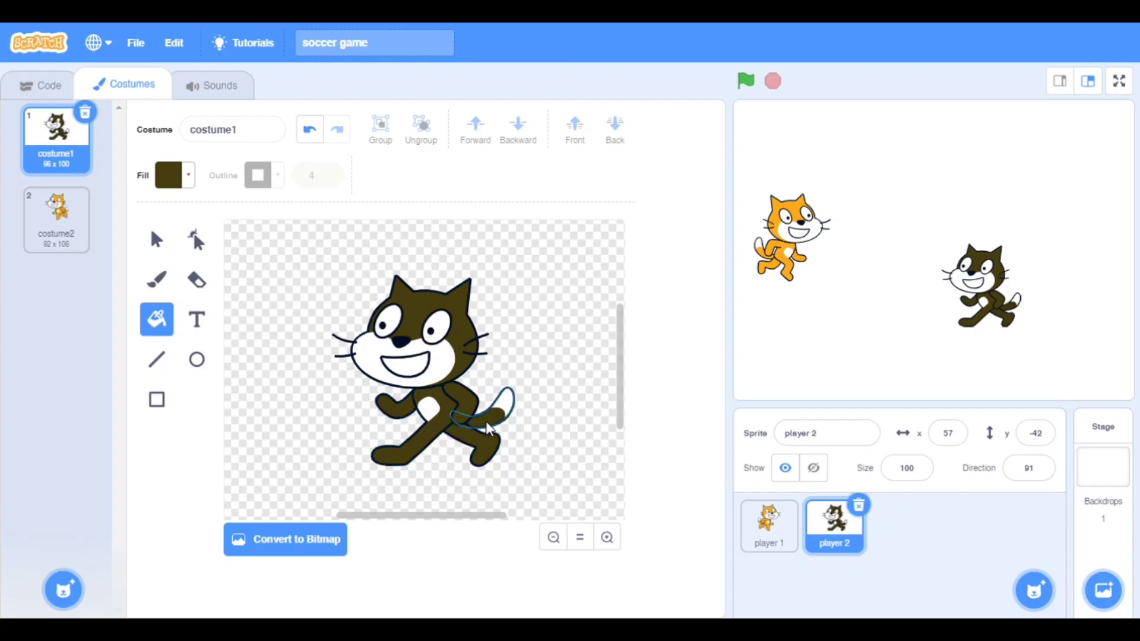
Fill all the orange parts of player 2's costume2 dark brown.
{"action": "left_click", "coordinate": [46, 86]}
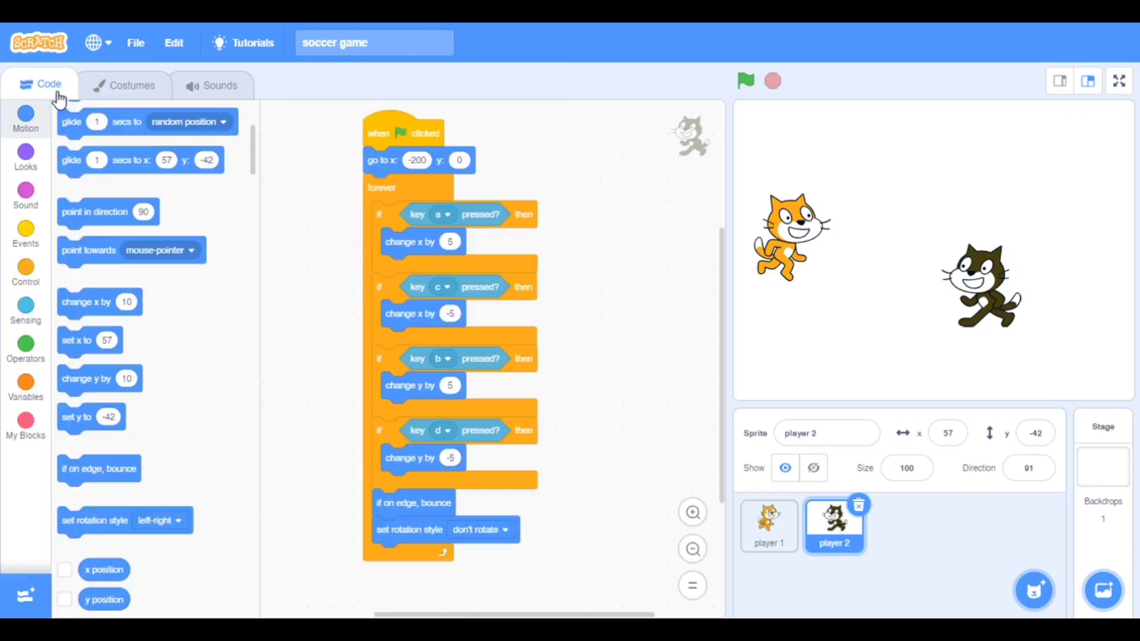
{"action": "left_click", "coordinate": [125, 86]}
{"action": "left_click", "coordinate": [73, 220]}
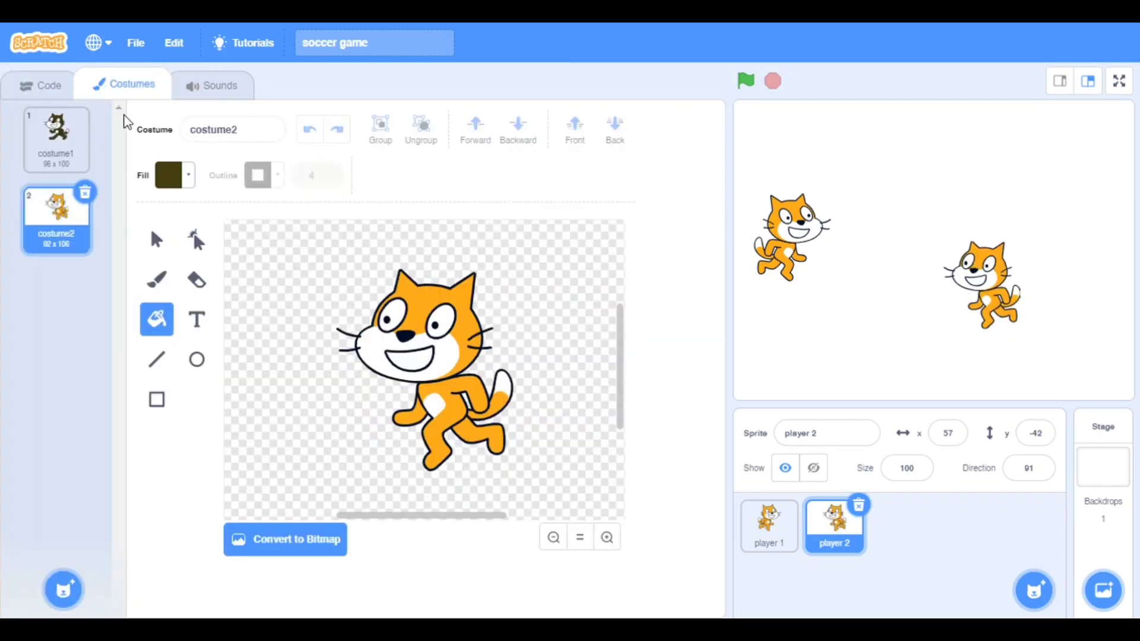
{"action": "left_click", "coordinate": [189, 176]}
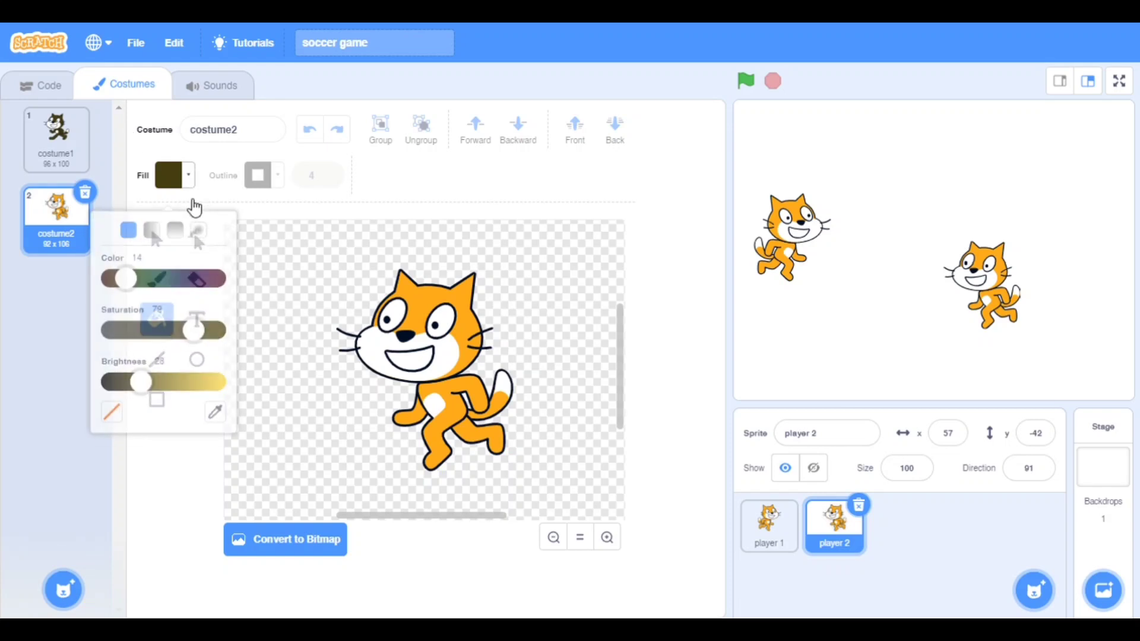
{"action": "left_click", "coordinate": [462, 328]}
{"action": "left_click", "coordinate": [445, 419]}
{"action": "left_click", "coordinate": [484, 392]}
{"action": "left_click", "coordinate": [412, 415]}
{"action": "left_click", "coordinate": [500, 391]}
{"action": "left_click", "coordinate": [467, 401]}
Move the dark cat to the right side of the stage, around x 178, y -6.
{"action": "left_click", "coordinate": [49, 86]}
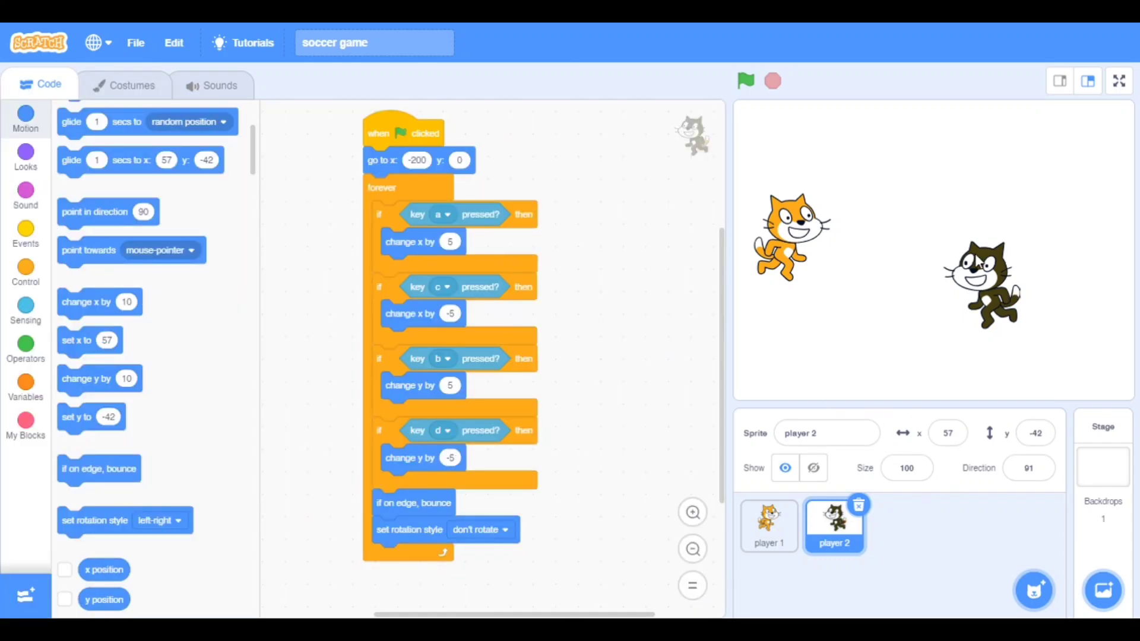
{"action": "left_click_drag", "start_coordinate": [984, 285], "coordinate": [1082, 254]}
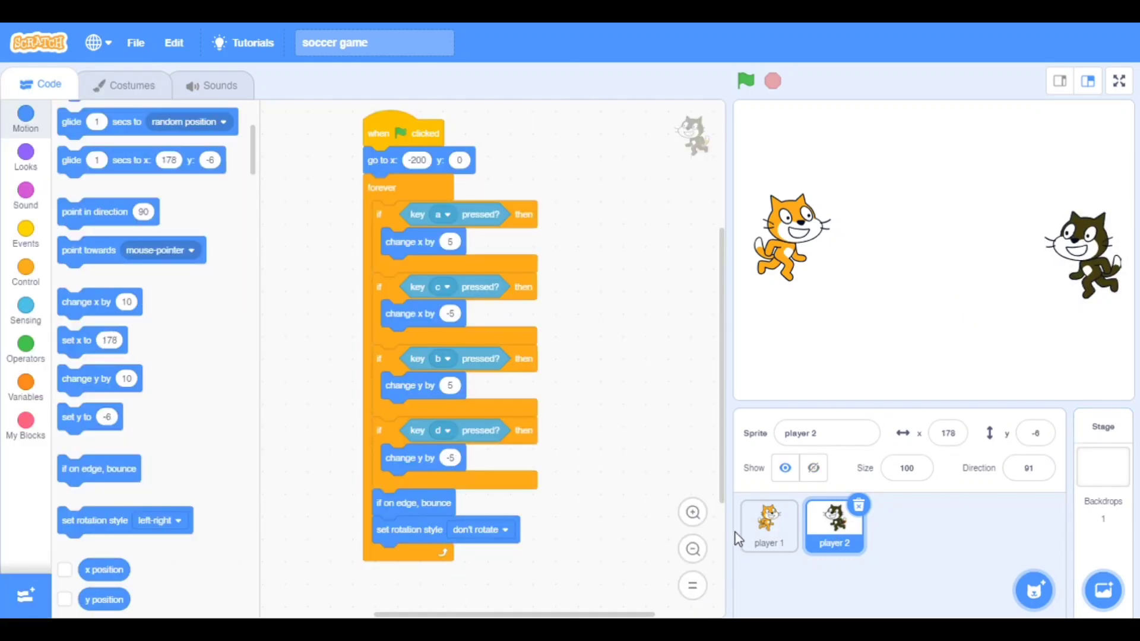
{"action": "left_click", "coordinate": [770, 530]}
{"action": "left_click", "coordinate": [835, 525]}
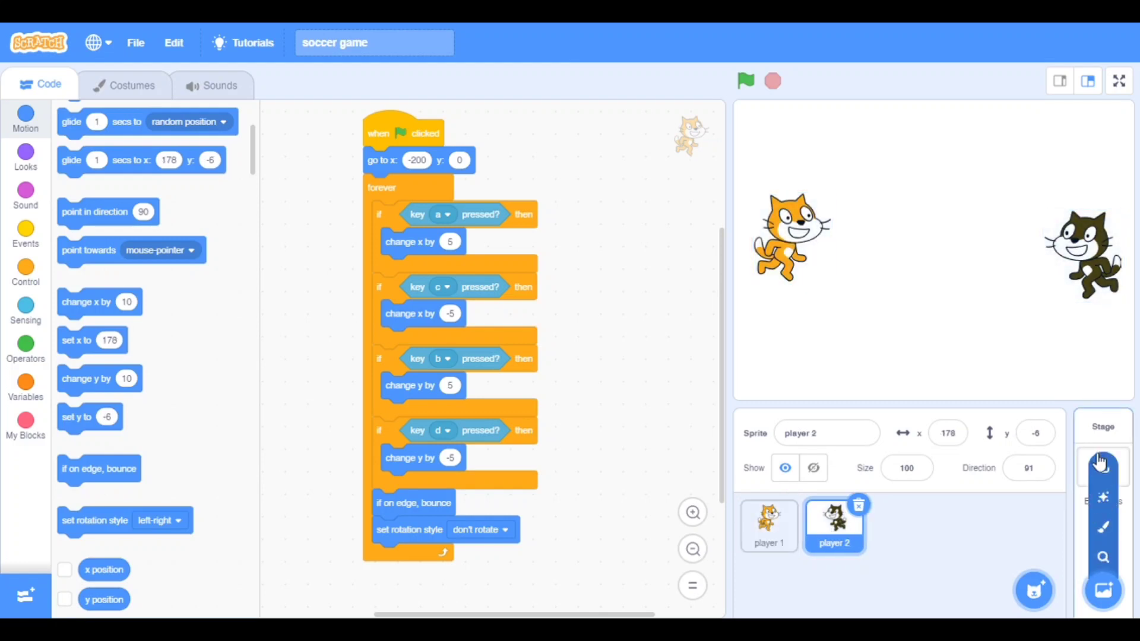
In the Stage's backdrop editor, choose the Rectangle tool with outline width 6 and no fill.
{"action": "left_click", "coordinate": [1102, 463]}
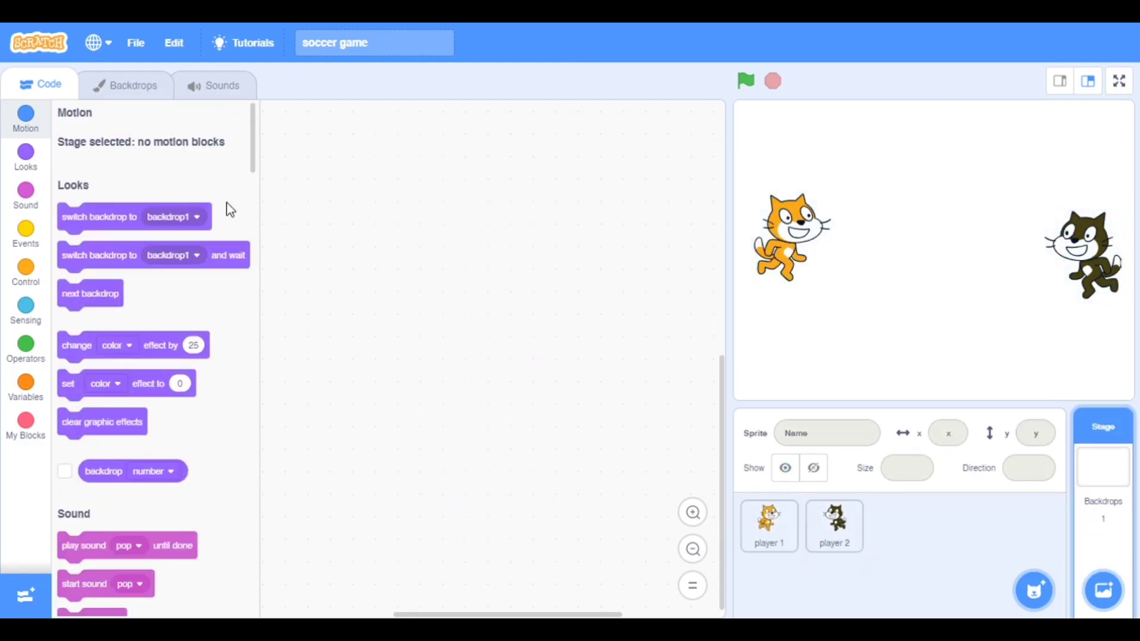
{"action": "left_click", "coordinate": [125, 85]}
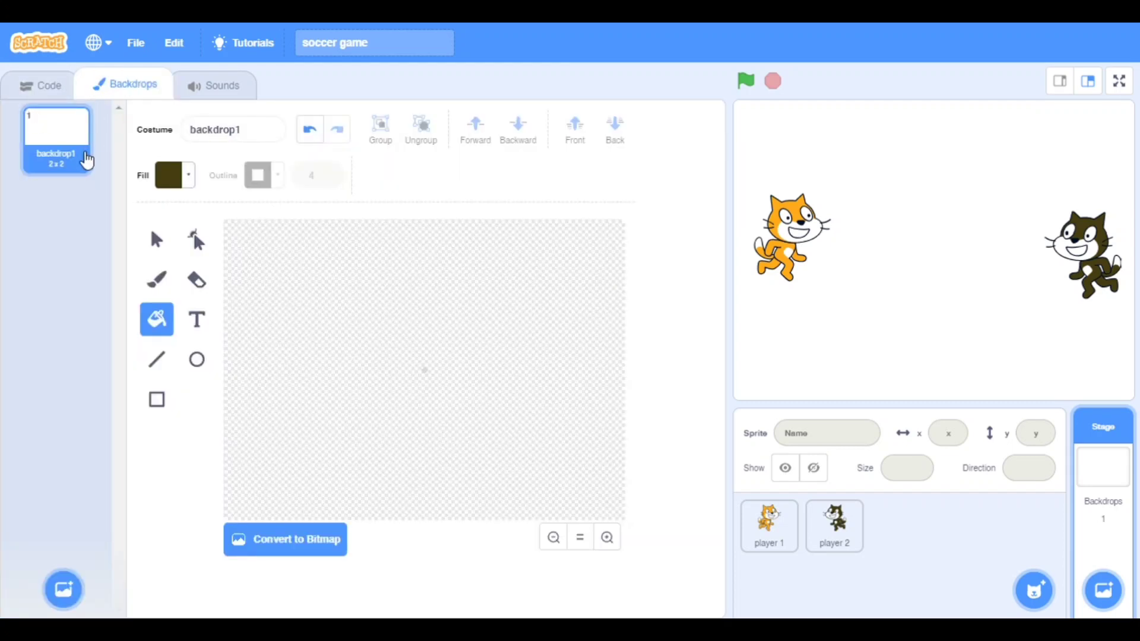
{"action": "left_click", "coordinate": [157, 400]}
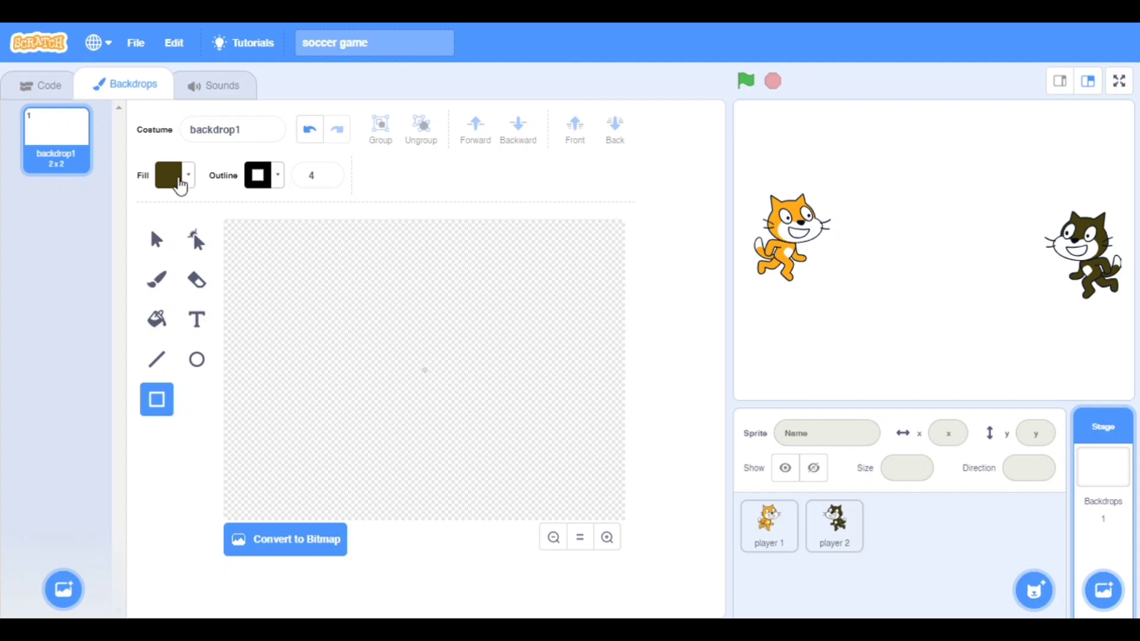
{"action": "left_click", "coordinate": [329, 171]}
{"action": "left_click", "coordinate": [174, 175]}
{"action": "left_click", "coordinate": [114, 369]}
{"action": "left_click", "coordinate": [280, 260]}
Draw a border rectangle covering the whole canvas and nudge its edges outward.
{"action": "left_click_drag", "start_coordinate": [230, 224], "coordinate": [619, 520]}
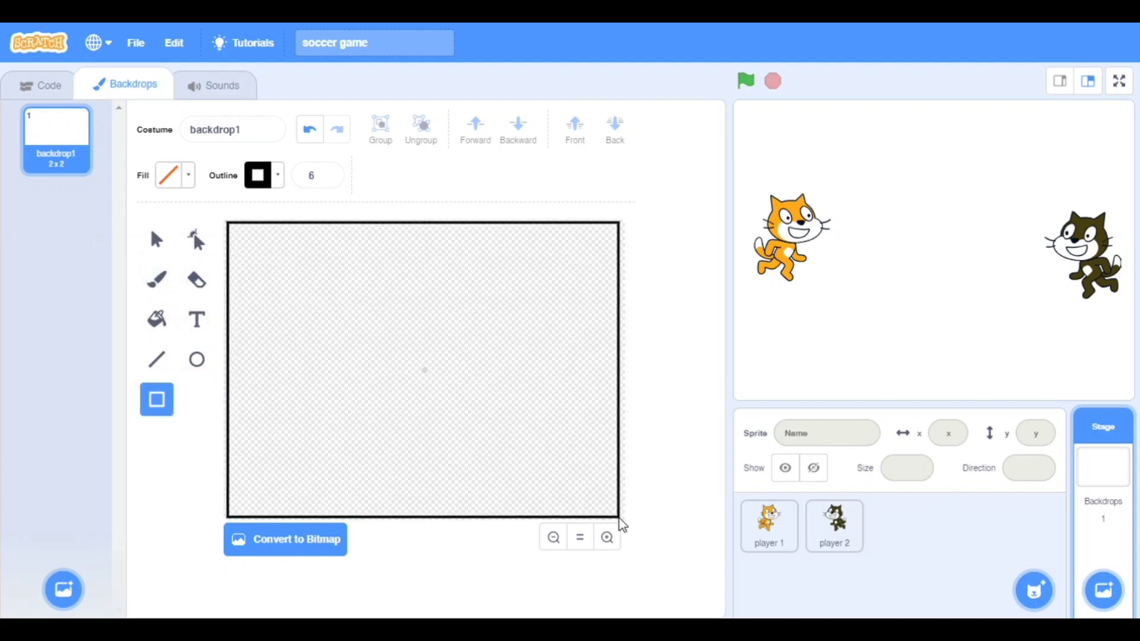
{"action": "left_click_drag", "start_coordinate": [618, 520], "coordinate": [620, 518]}
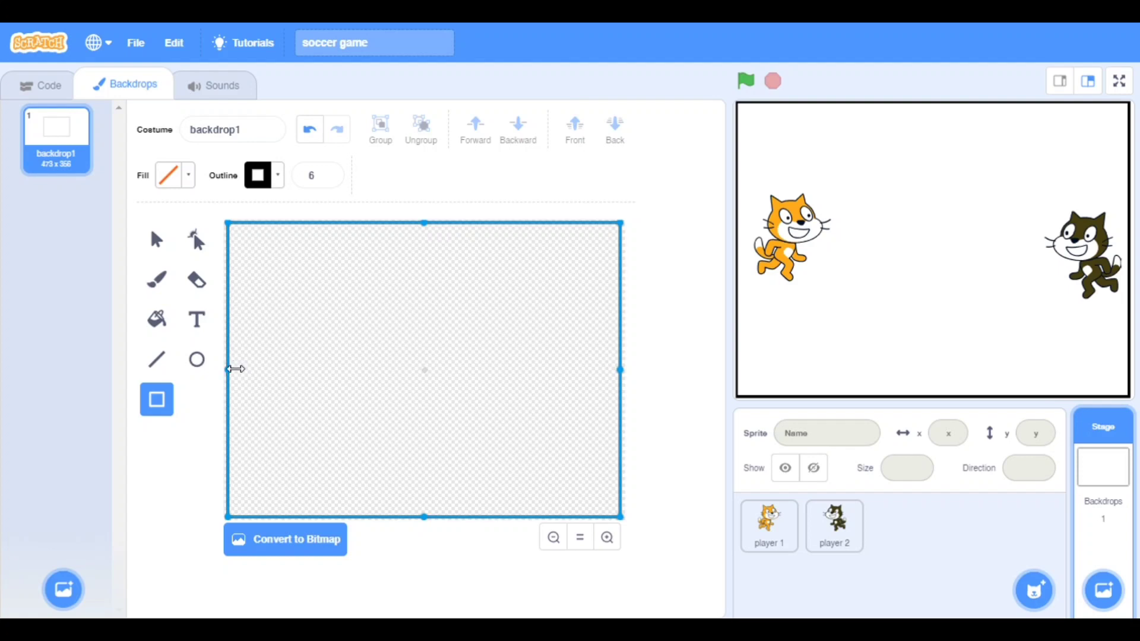
{"action": "left_click_drag", "start_coordinate": [229, 368], "coordinate": [229, 368]}
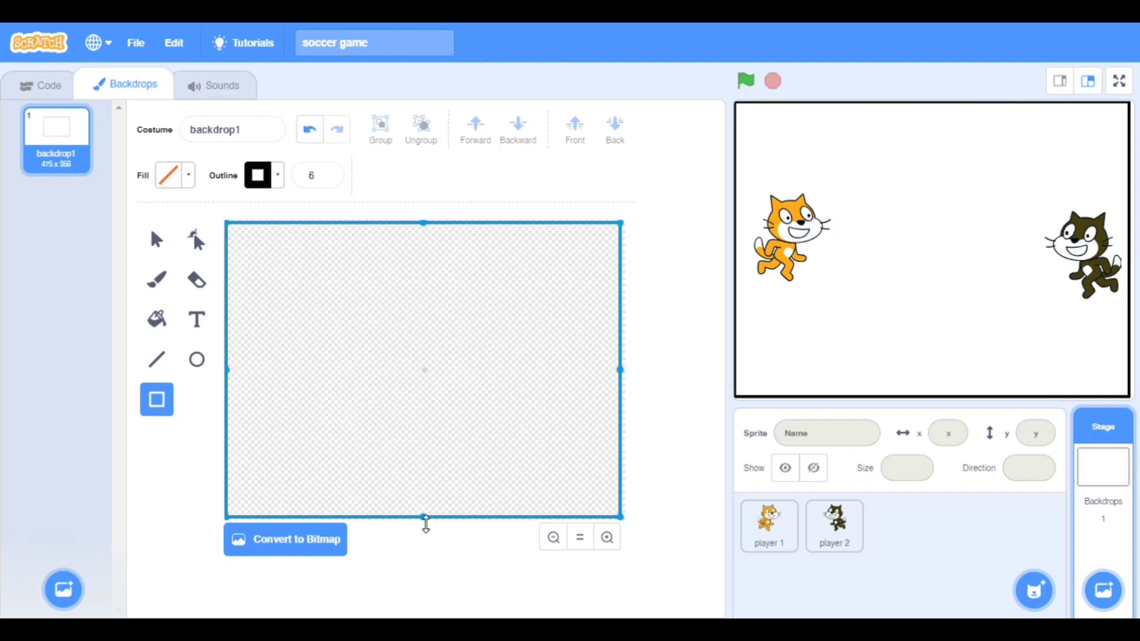
{"action": "left_click_drag", "start_coordinate": [426, 519], "coordinate": [427, 528]}
{"action": "left_click_drag", "start_coordinate": [621, 373], "coordinate": [623, 372]}
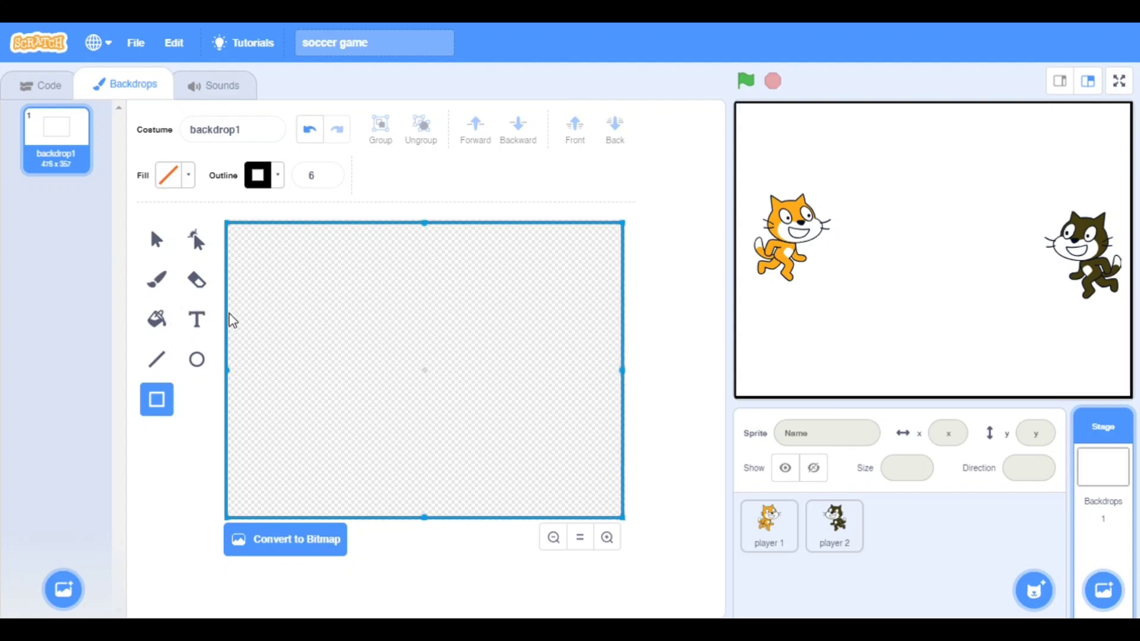
{"action": "left_click_drag", "start_coordinate": [229, 369], "coordinate": [234, 370]}
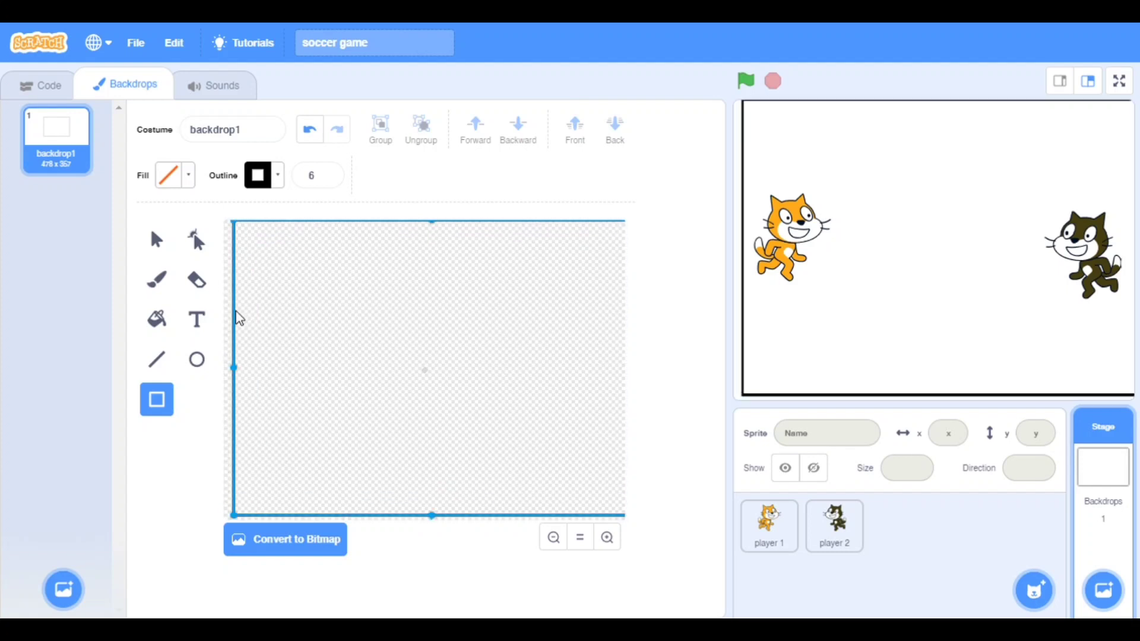
{"action": "key", "text": "ctrl+z"}
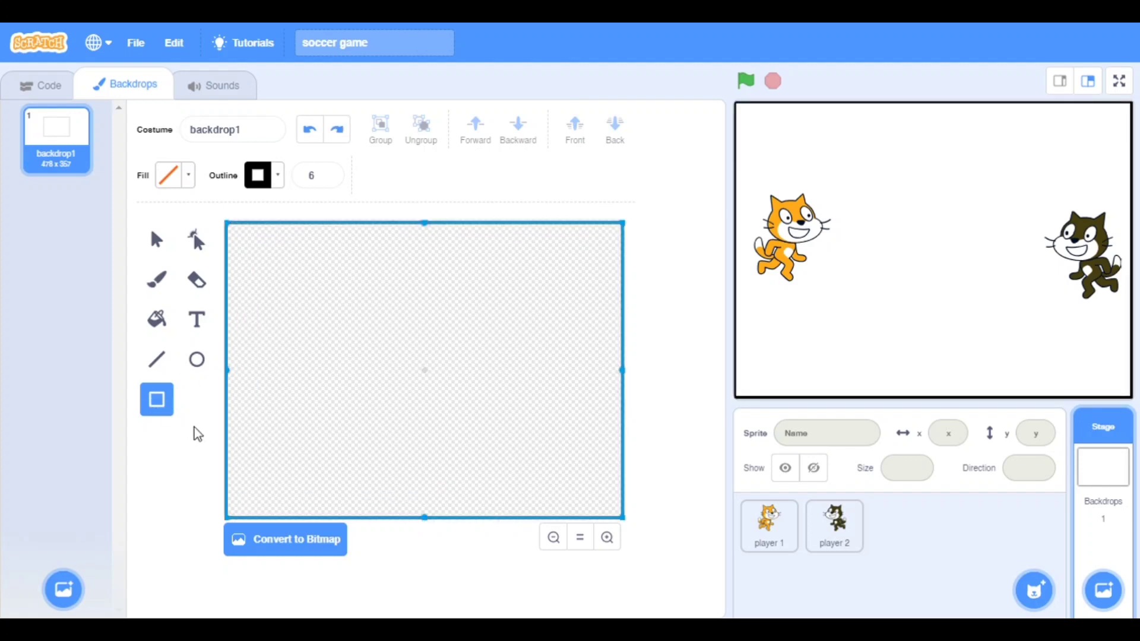
Draw a tall narrow goal rectangle and position it at the field's left edge.
{"action": "left_click", "coordinate": [156, 239]}
{"action": "left_click", "coordinate": [157, 400]}
{"action": "left_click_drag", "start_coordinate": [242, 325], "coordinate": [267, 418]}
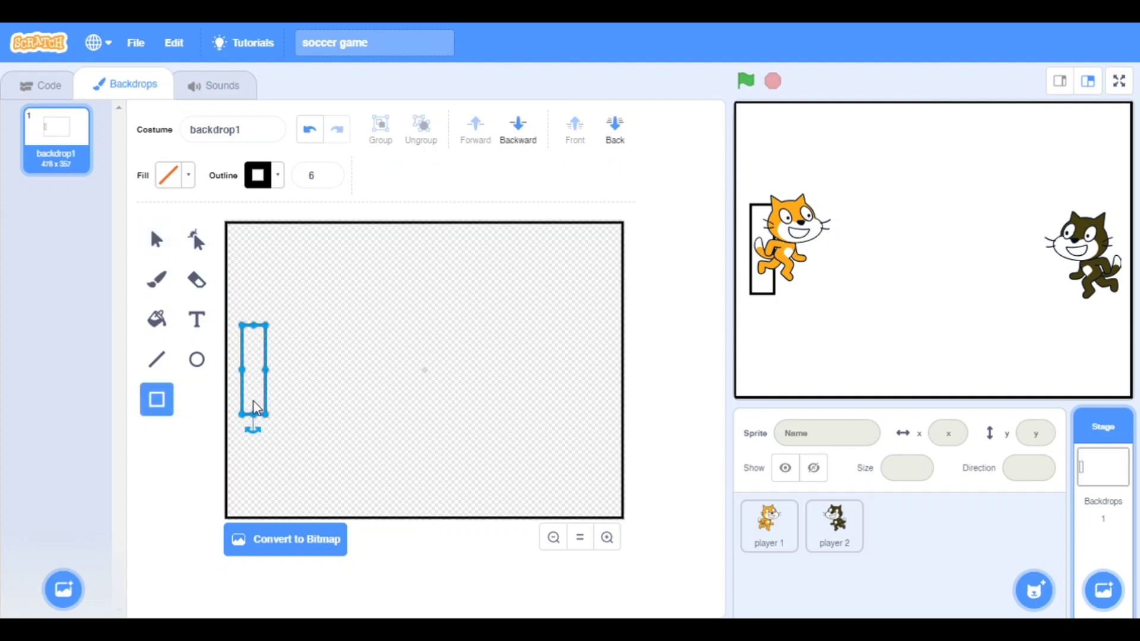
{"action": "left_click", "coordinate": [263, 428]}
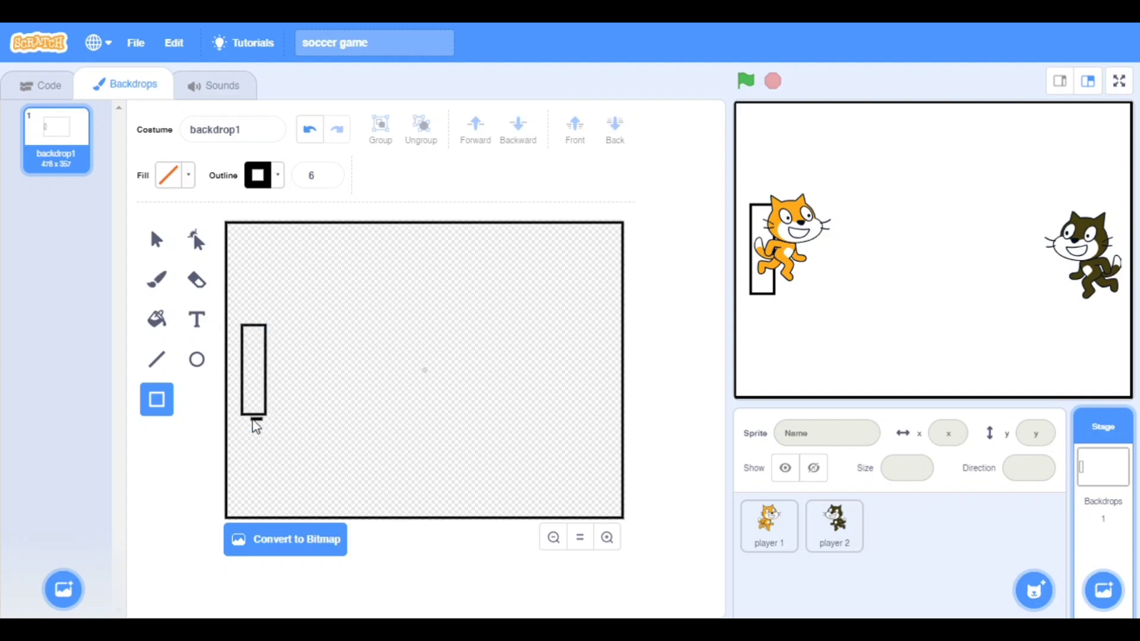
{"action": "left_click", "coordinate": [155, 241]}
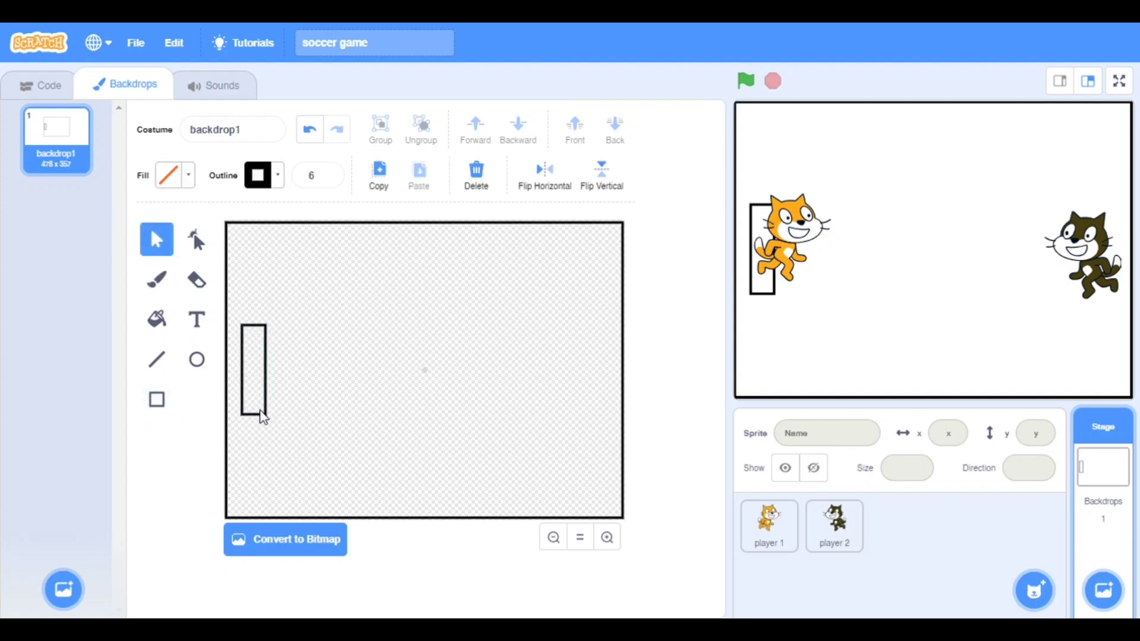
{"action": "left_click_drag", "start_coordinate": [264, 414], "coordinate": [248, 419]}
{"action": "left_click_drag", "start_coordinate": [256, 367], "coordinate": [261, 369]}
{"action": "left_click", "coordinate": [261, 367]}
{"action": "left_click_drag", "start_coordinate": [243, 419], "coordinate": [243, 435]}
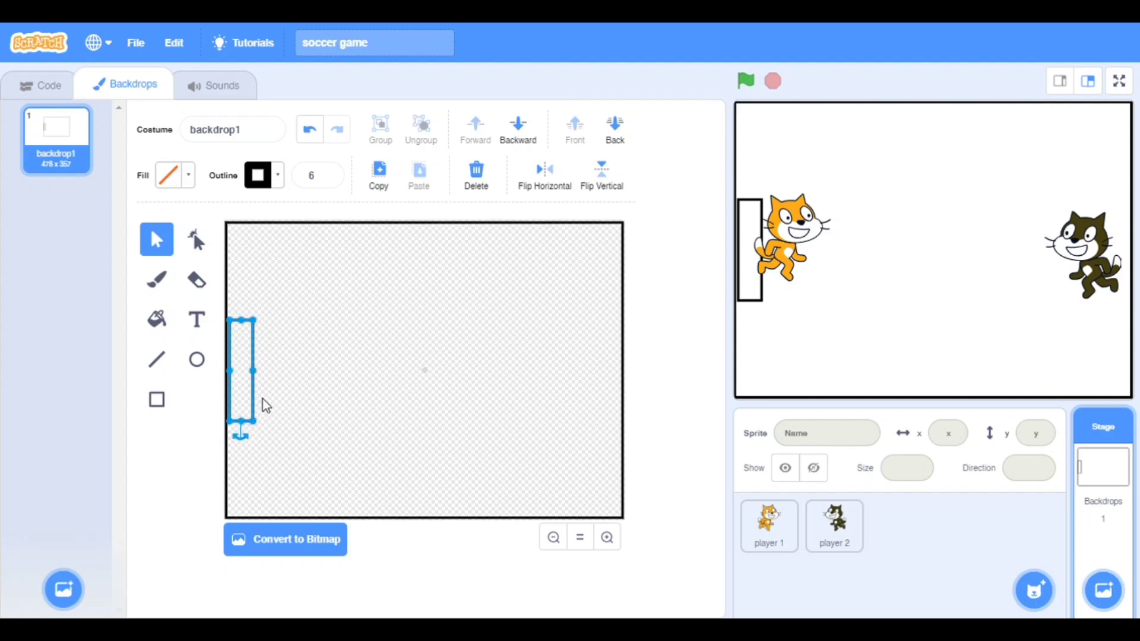
{"action": "key", "text": "ctrl+z"}
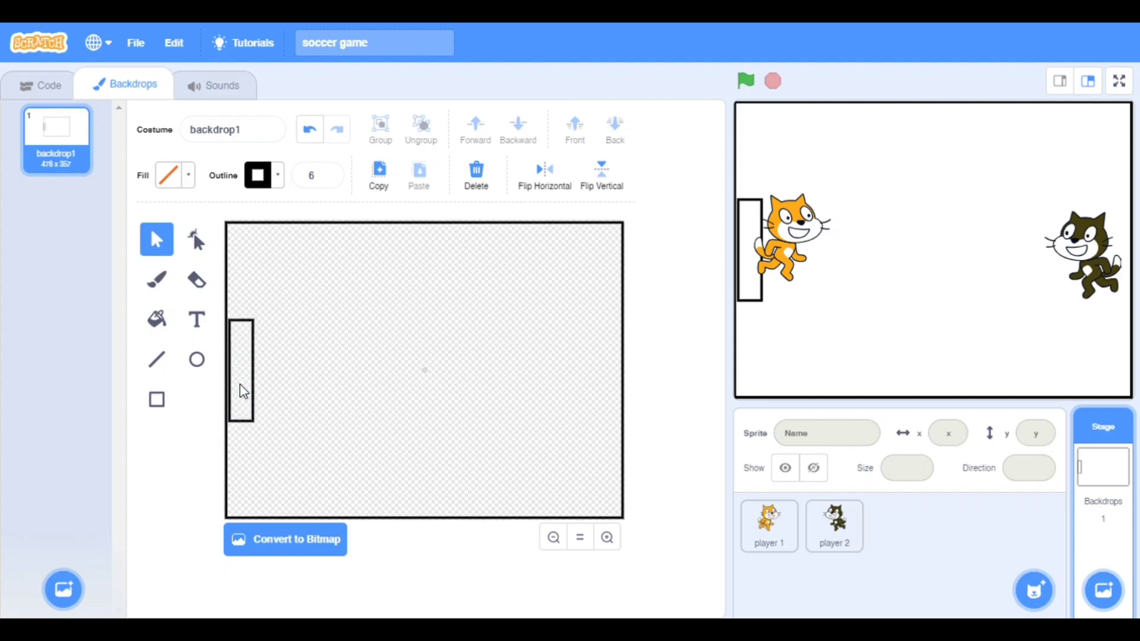
Copy the left goal and place the duplicate at the field's right edge.
{"action": "left_click", "coordinate": [234, 362]}
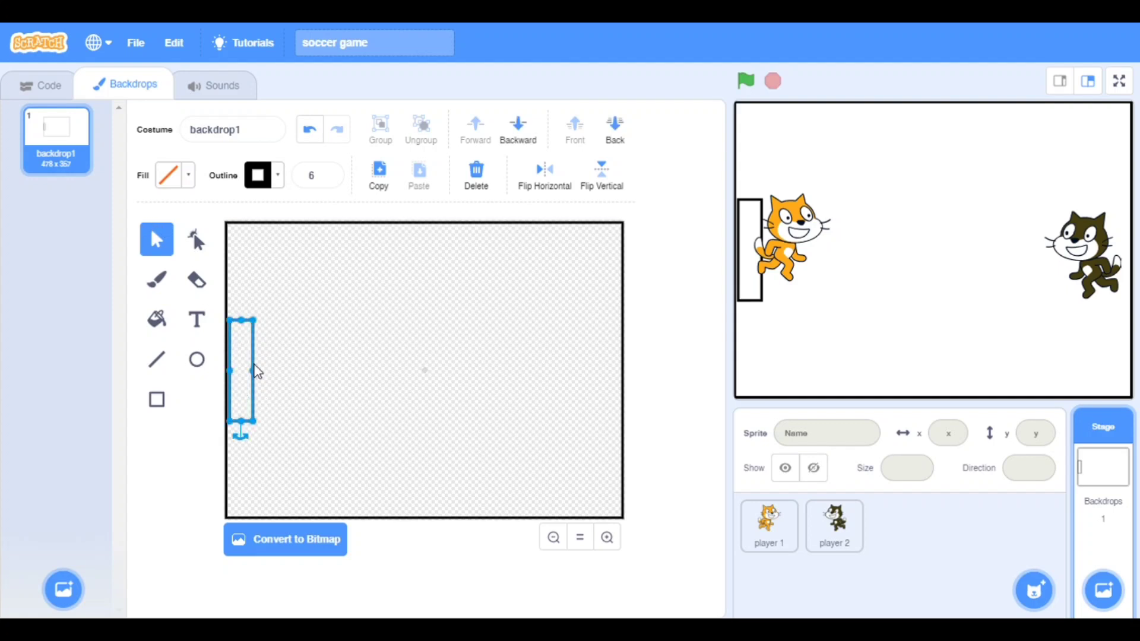
{"action": "key", "text": "ctrl+c"}
{"action": "key", "text": "ctrl+v"}
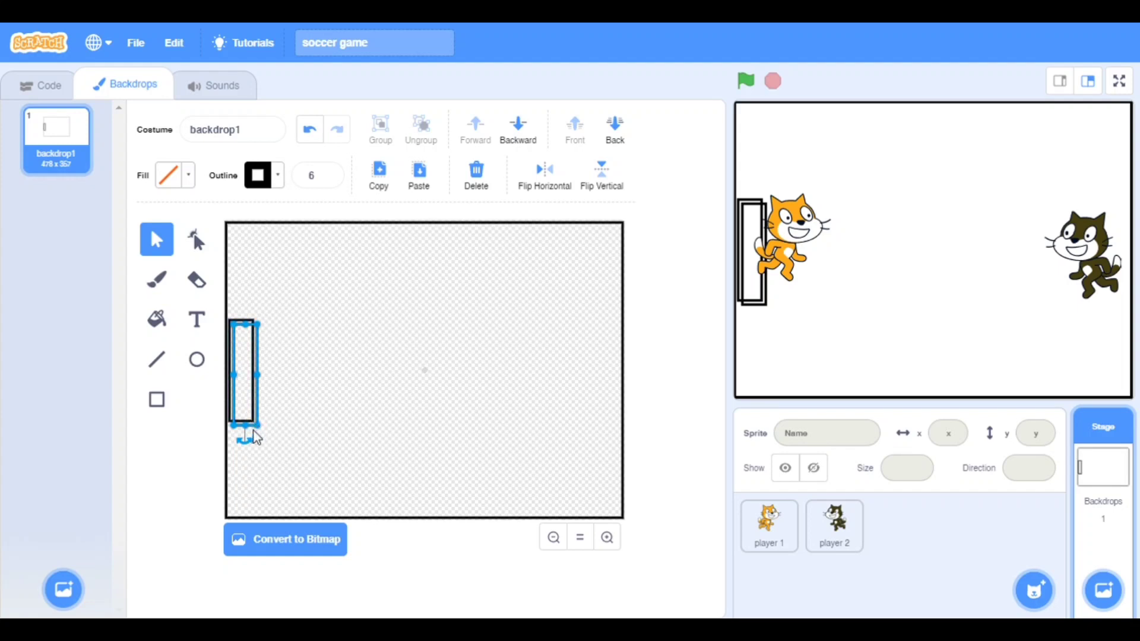
{"action": "left_click", "coordinate": [315, 426]}
{"action": "left_click_drag", "start_coordinate": [258, 427], "coordinate": [628, 426]}
{"action": "left_click", "coordinate": [425, 365]}
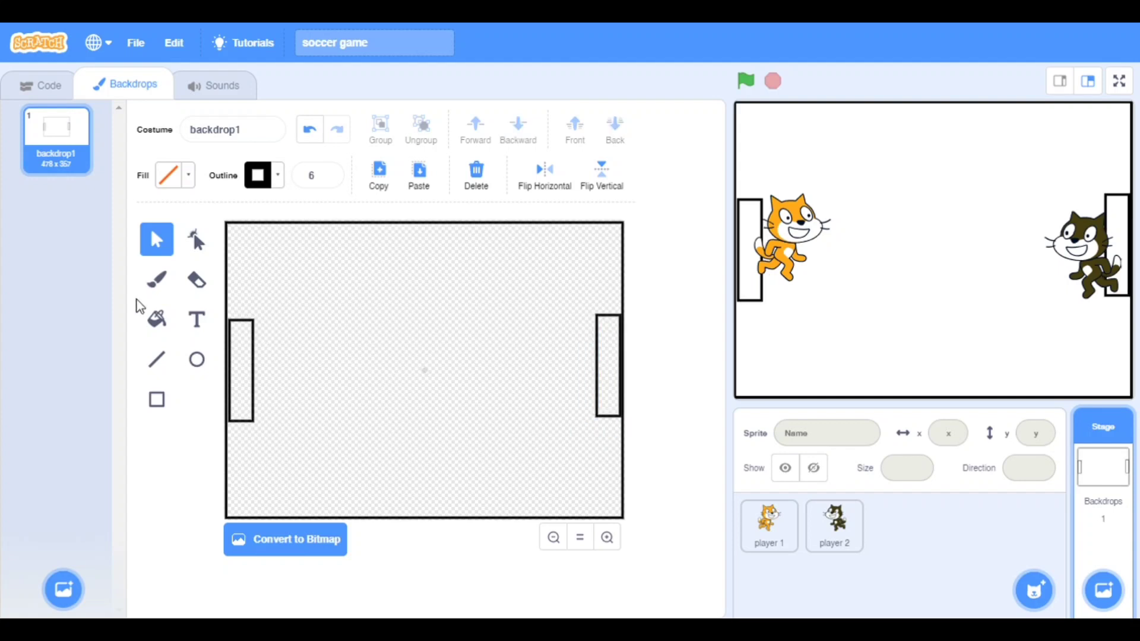
Draw the halfway line down the middle of the pitch and a small centre circle on it.
{"action": "left_click", "coordinate": [155, 359]}
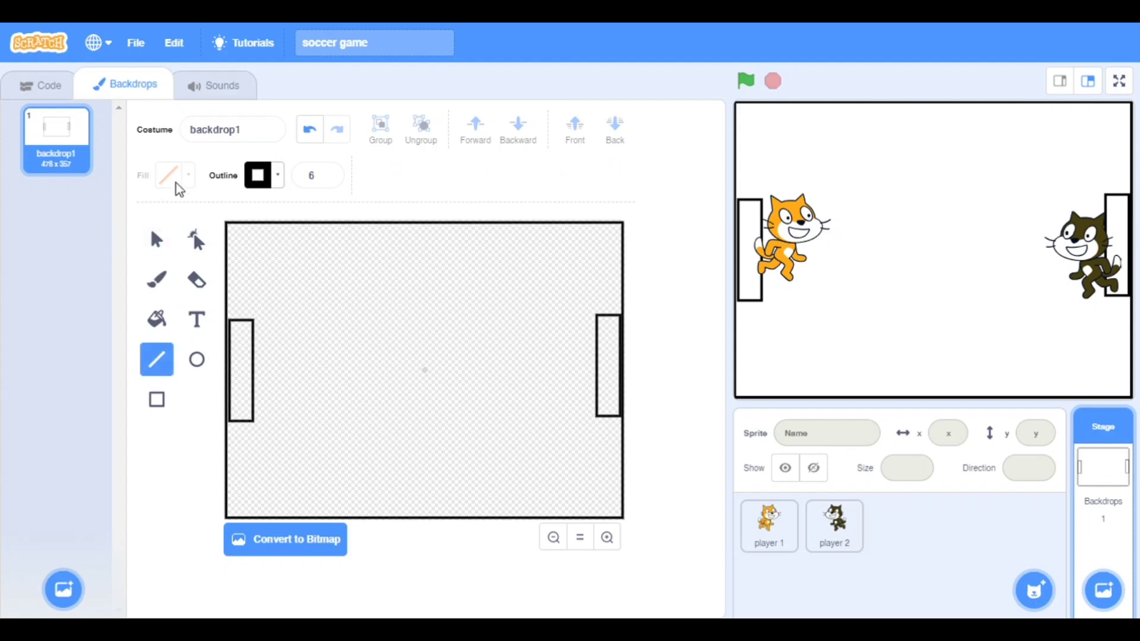
{"action": "left_click_drag", "start_coordinate": [426, 225], "coordinate": [424, 523]}
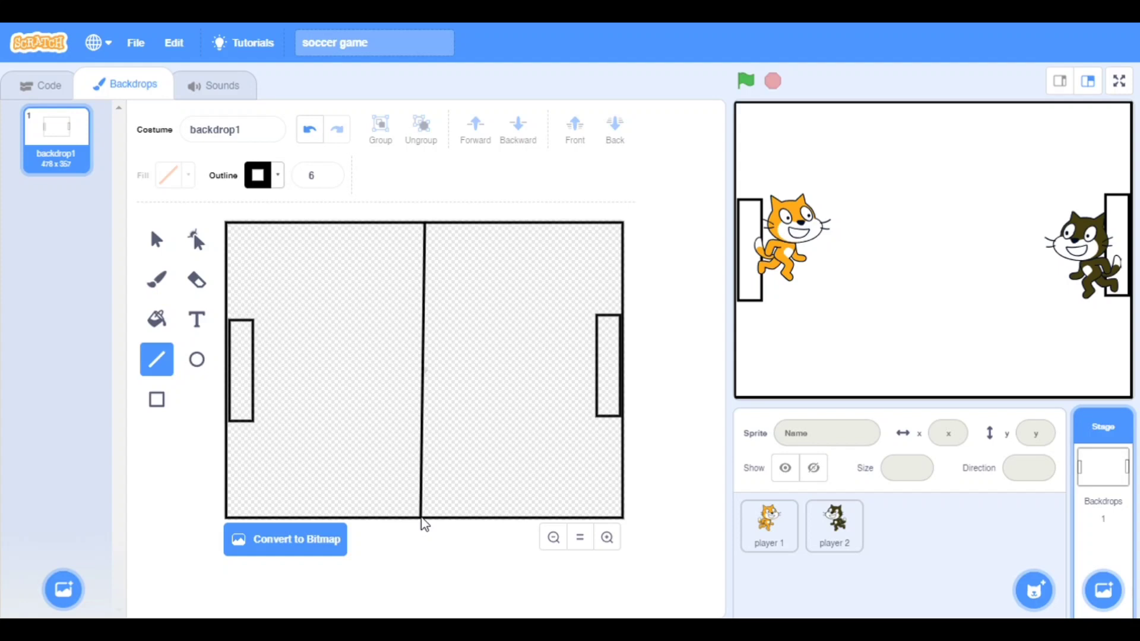
{"action": "left_click", "coordinate": [197, 358]}
{"action": "left_click_drag", "start_coordinate": [449, 389], "coordinate": [444, 390]}
{"action": "left_click", "coordinate": [416, 378]}
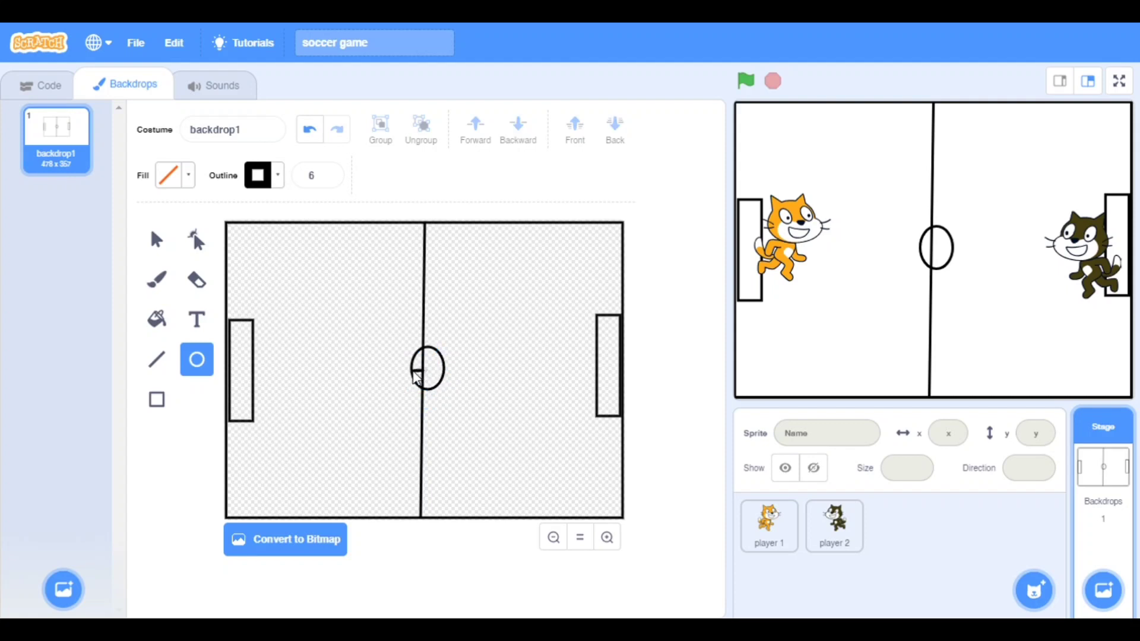
Select the centre circle and enlarge it by its corner handle.
{"action": "left_click", "coordinate": [157, 241]}
{"action": "left_click", "coordinate": [426, 370]}
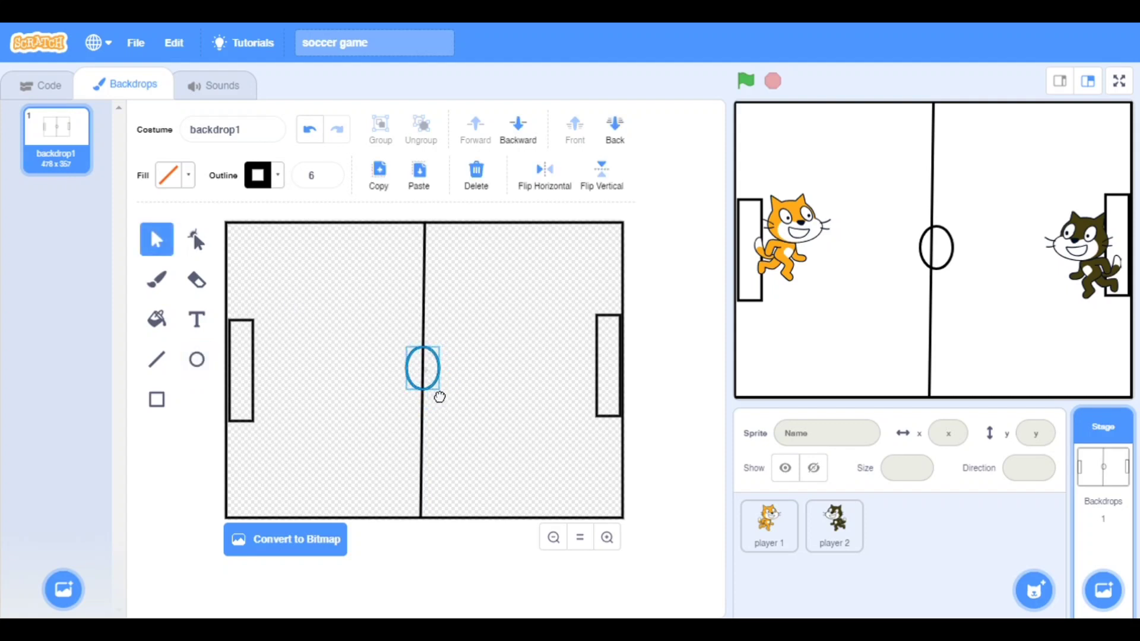
{"action": "left_click", "coordinate": [427, 421]}
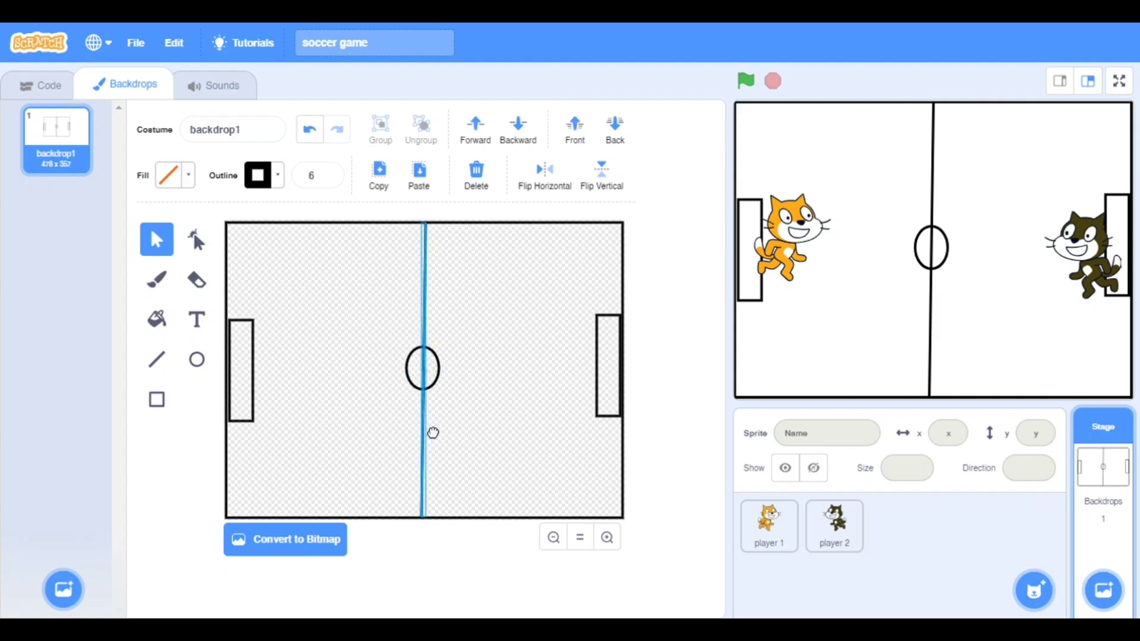
{"action": "left_click", "coordinate": [433, 392]}
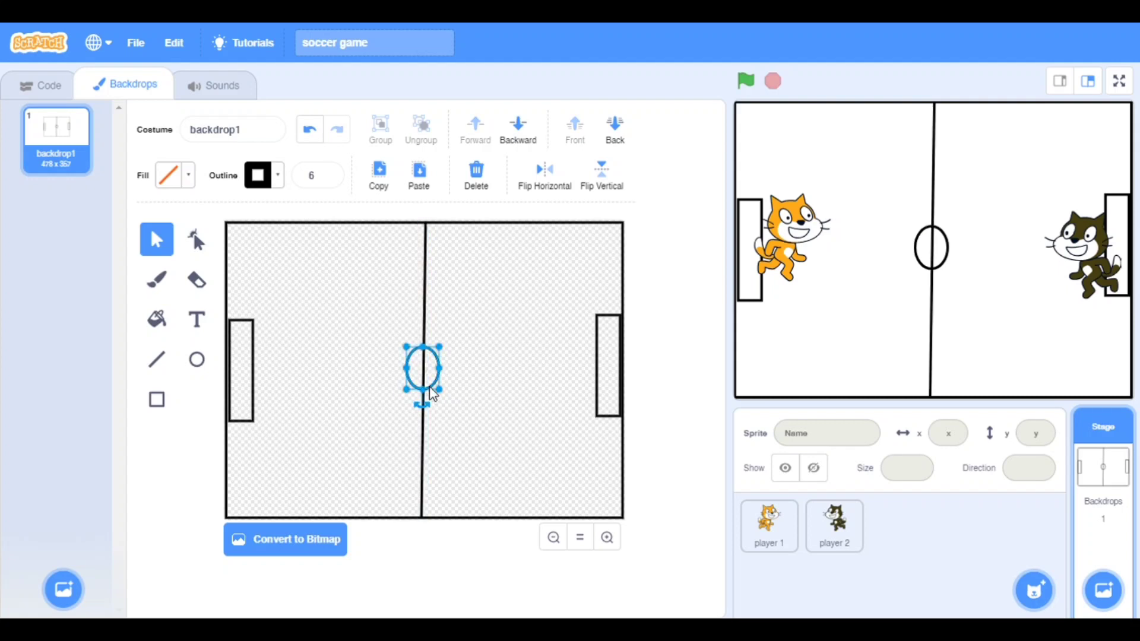
{"action": "left_click_drag", "start_coordinate": [442, 392], "coordinate": [456, 408]}
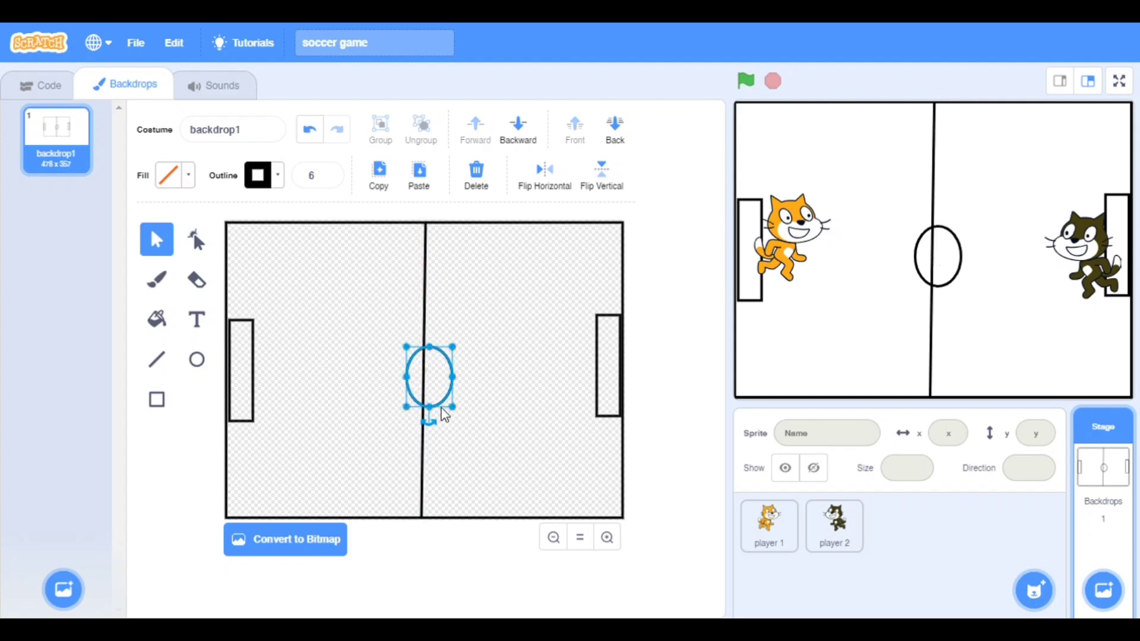
{"action": "left_click", "coordinate": [432, 392]}
Nudge the enlarged centre circle until it sits centred on the halfway line.
{"action": "left_click_drag", "start_coordinate": [431, 391], "coordinate": [440, 390]}
{"action": "left_click", "coordinate": [463, 401]}
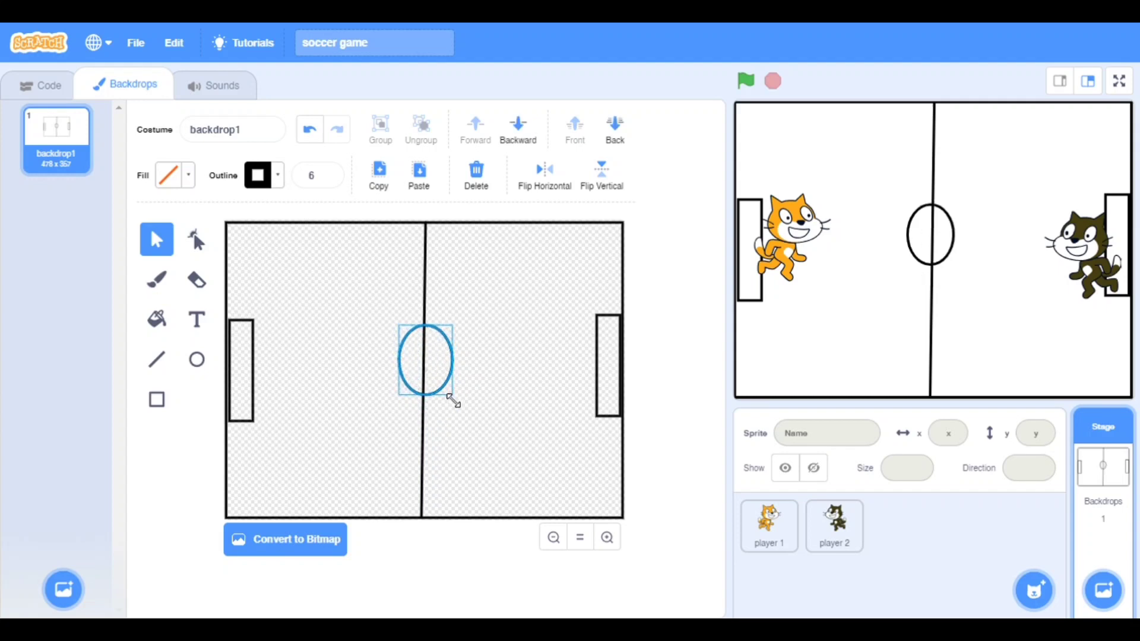
{"action": "left_click", "coordinate": [440, 398]}
{"action": "mouse_move", "coordinate": [440, 391]}
{"action": "left_mouse_down"}
{"action": "mouse_move", "coordinate": [439, 403]}
{"action": "mouse_move", "coordinate": [430, 391]}
{"action": "left_mouse_up"}
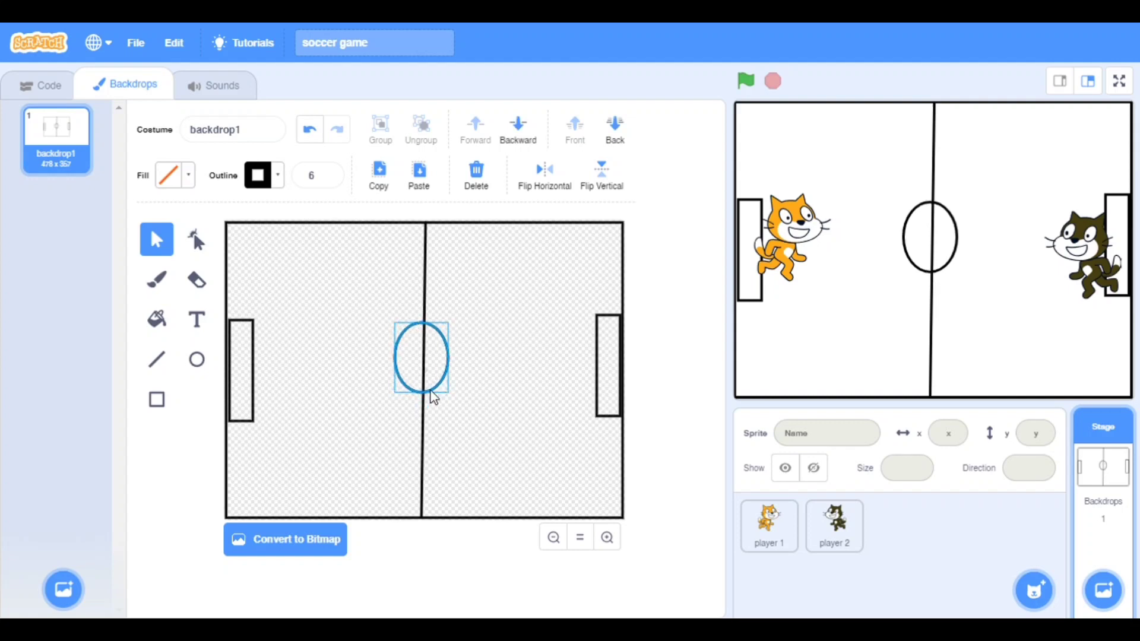
{"action": "left_click", "coordinate": [446, 405]}
{"action": "left_click_drag", "start_coordinate": [436, 399], "coordinate": [444, 405]}
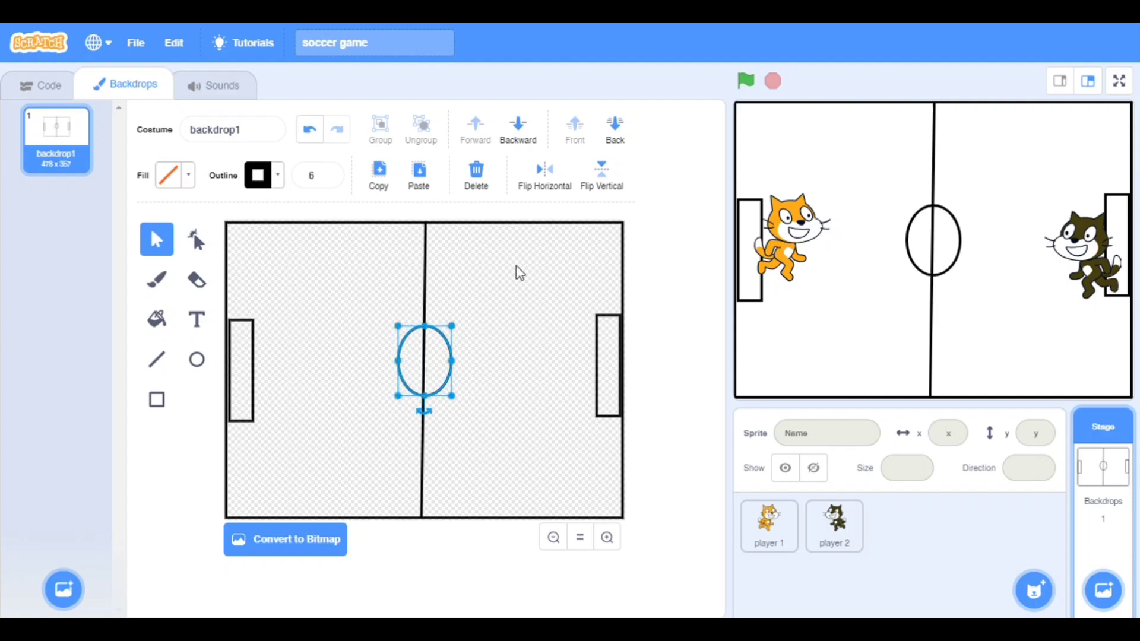
Fill the left goal with red using the fill bucket.
{"action": "left_click", "coordinate": [267, 383]}
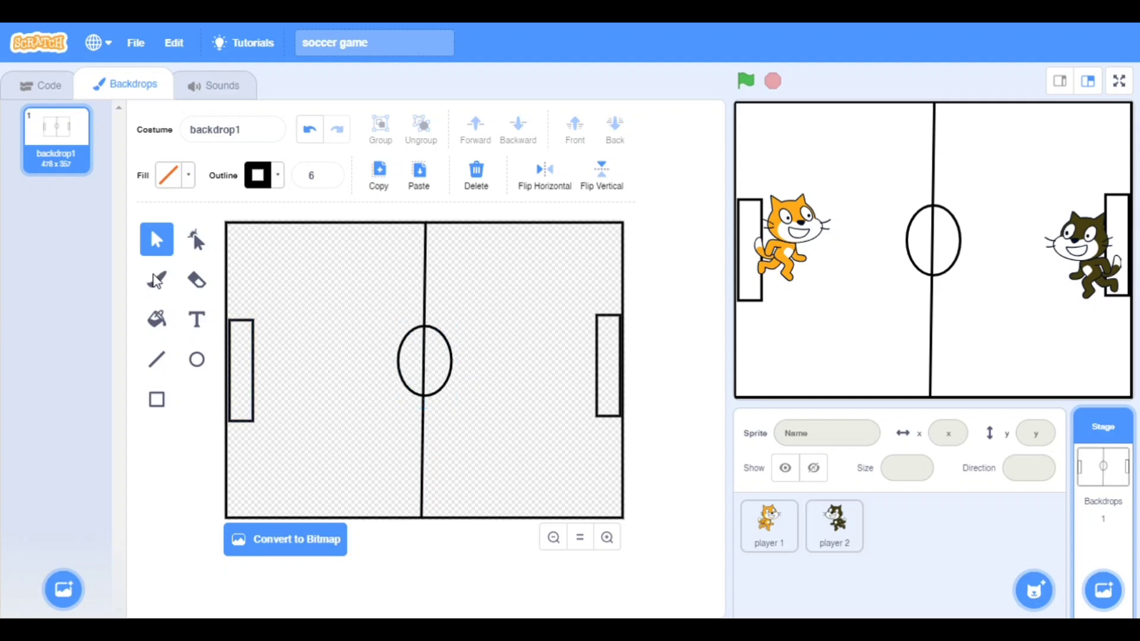
{"action": "left_click", "coordinate": [157, 323]}
{"action": "left_click", "coordinate": [187, 176]}
{"action": "left_click_drag", "start_coordinate": [156, 266], "coordinate": [111, 265]}
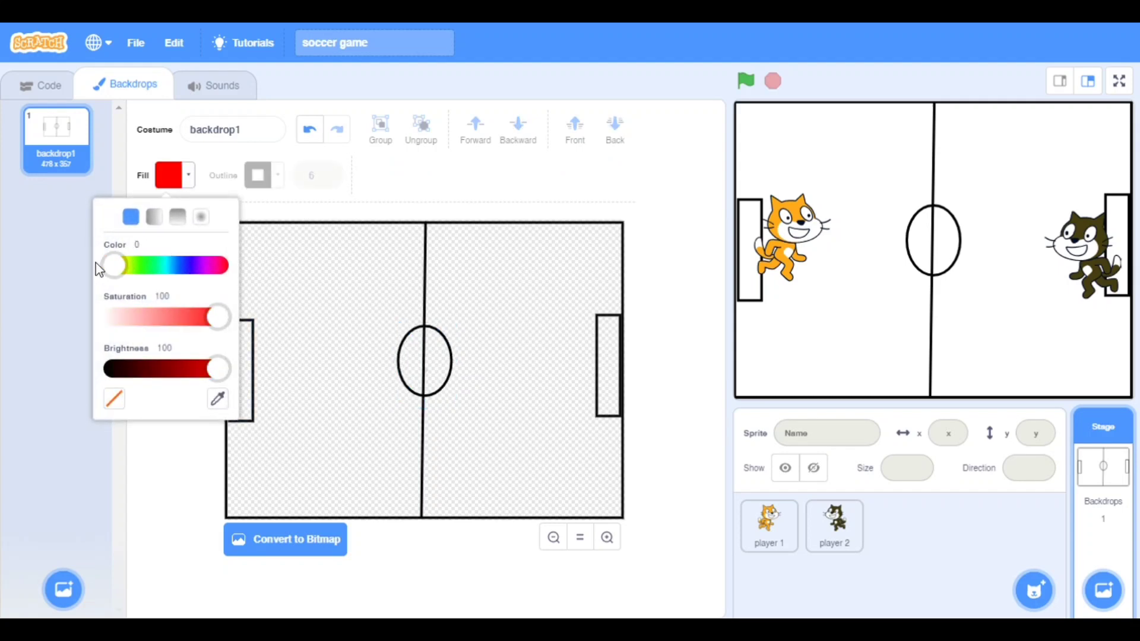
{"action": "left_click", "coordinate": [211, 498]}
{"action": "left_click", "coordinate": [238, 370]}
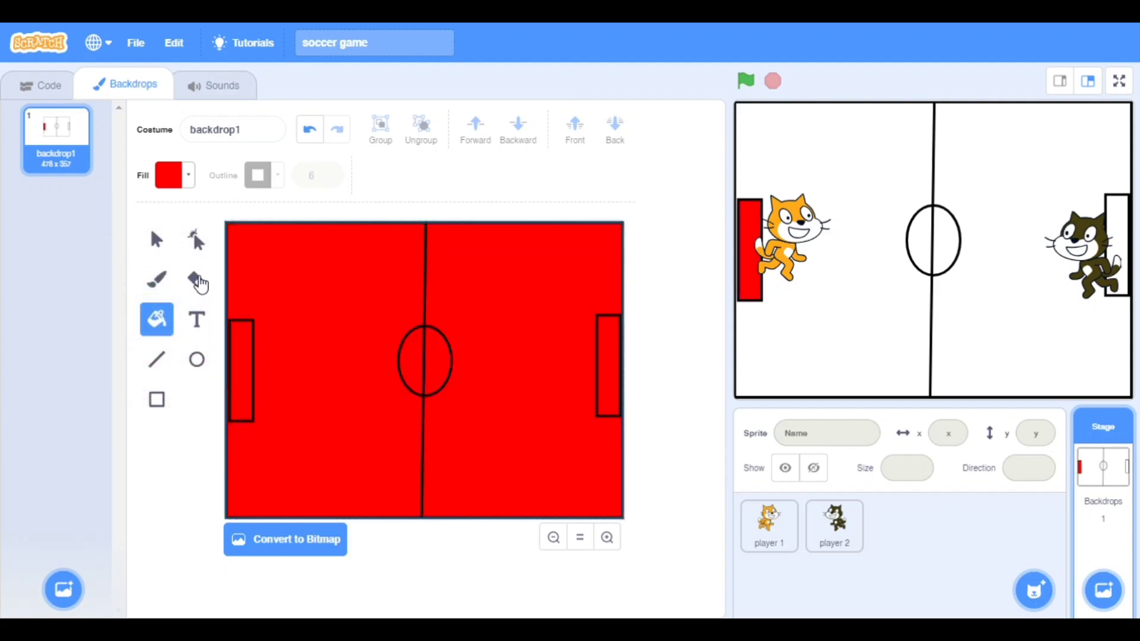
Fill the right goal with blue.
{"action": "left_click", "coordinate": [187, 176]}
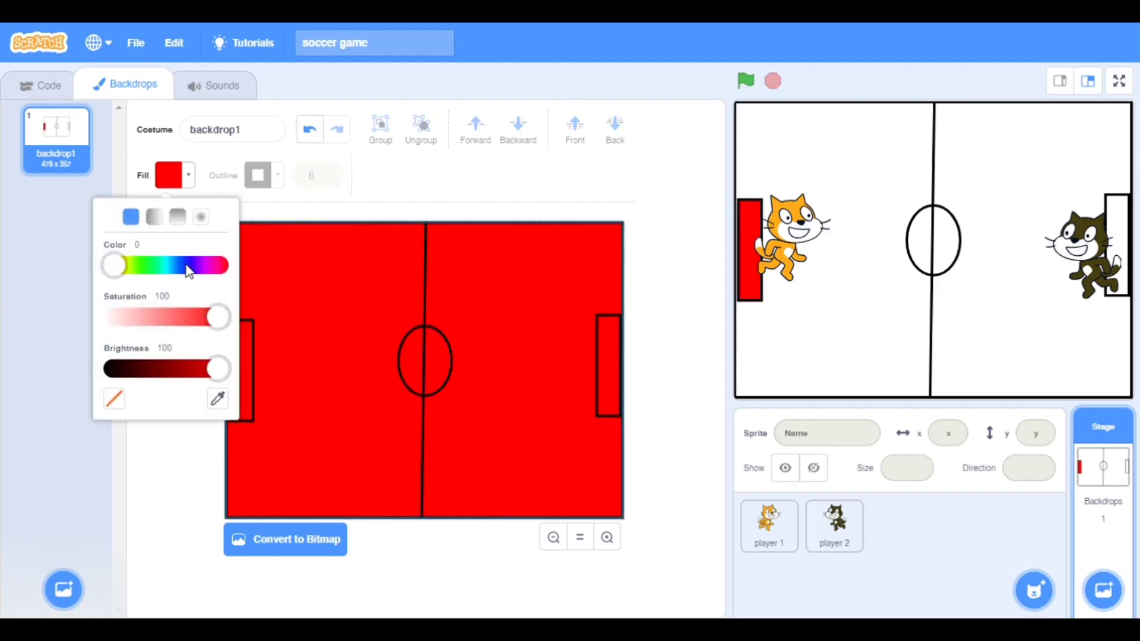
{"action": "left_click_drag", "start_coordinate": [111, 265], "coordinate": [183, 266]}
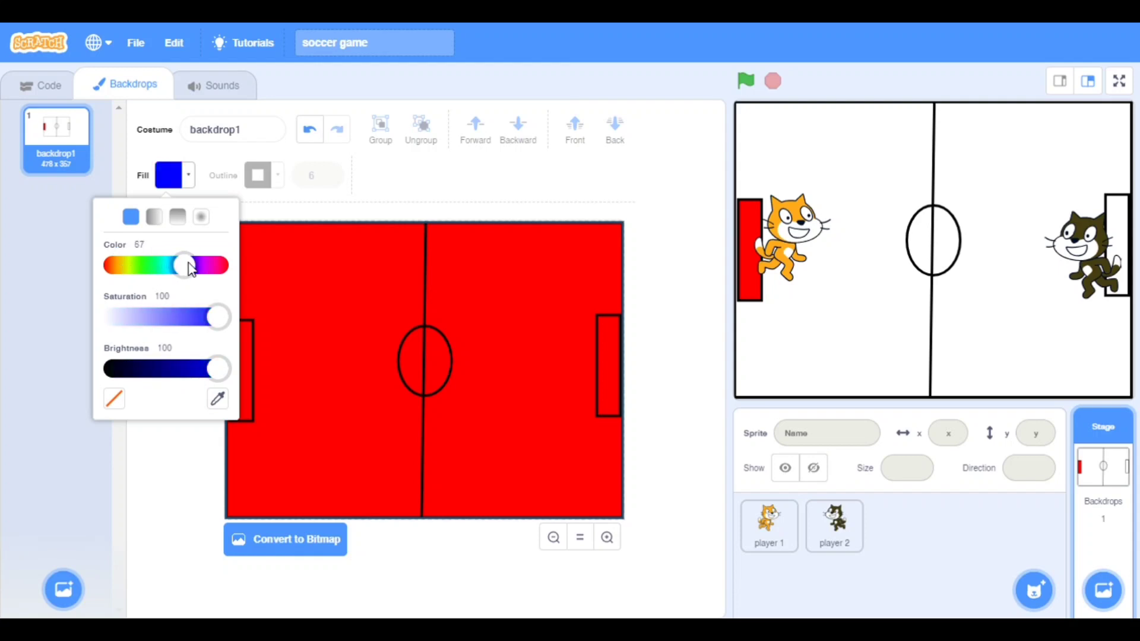
{"action": "left_click", "coordinate": [598, 357]}
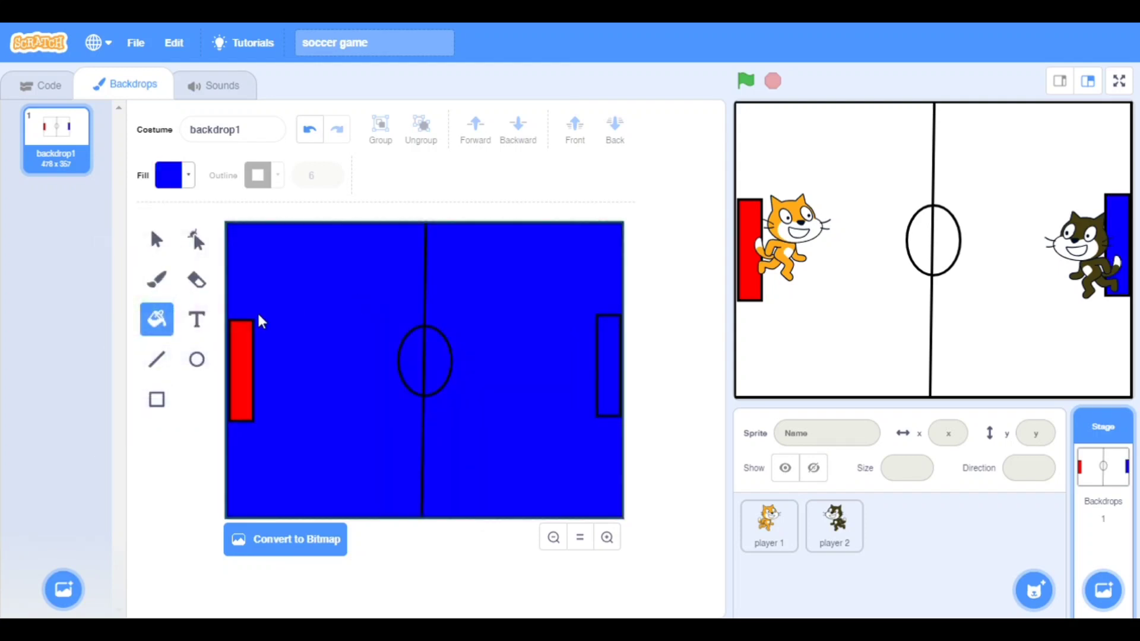
Fill the pitch with a darkened green.
{"action": "left_click", "coordinate": [187, 175]}
{"action": "left_click_drag", "start_coordinate": [183, 265], "coordinate": [145, 266]}
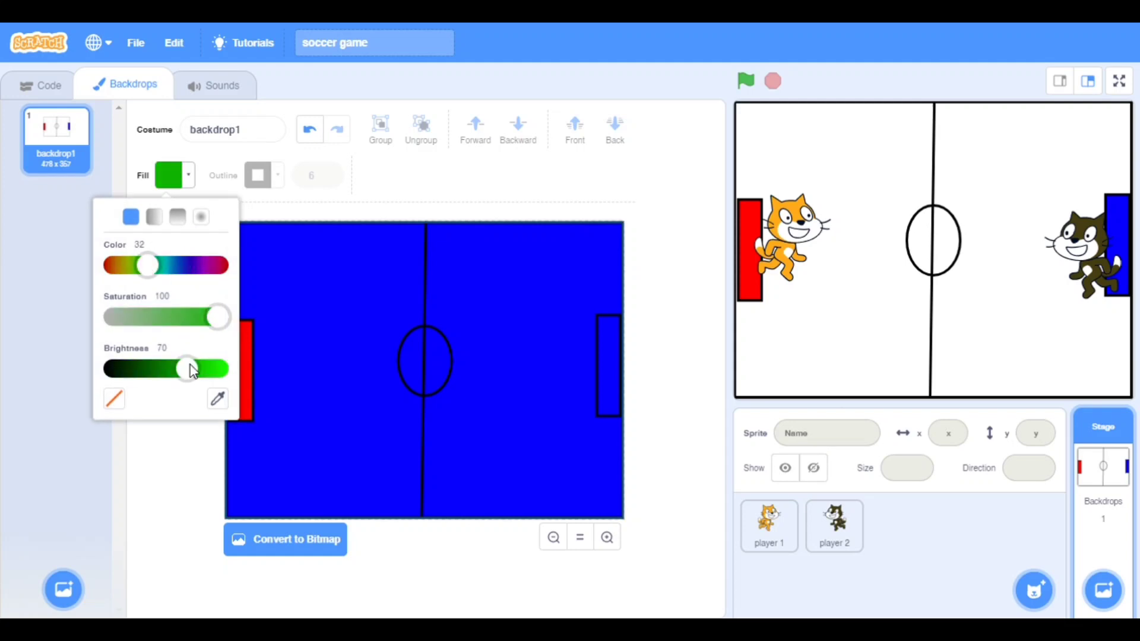
{"action": "left_click_drag", "start_coordinate": [218, 370], "coordinate": [188, 370]}
{"action": "left_click", "coordinate": [362, 361]}
{"action": "left_click", "coordinate": [361, 364]}
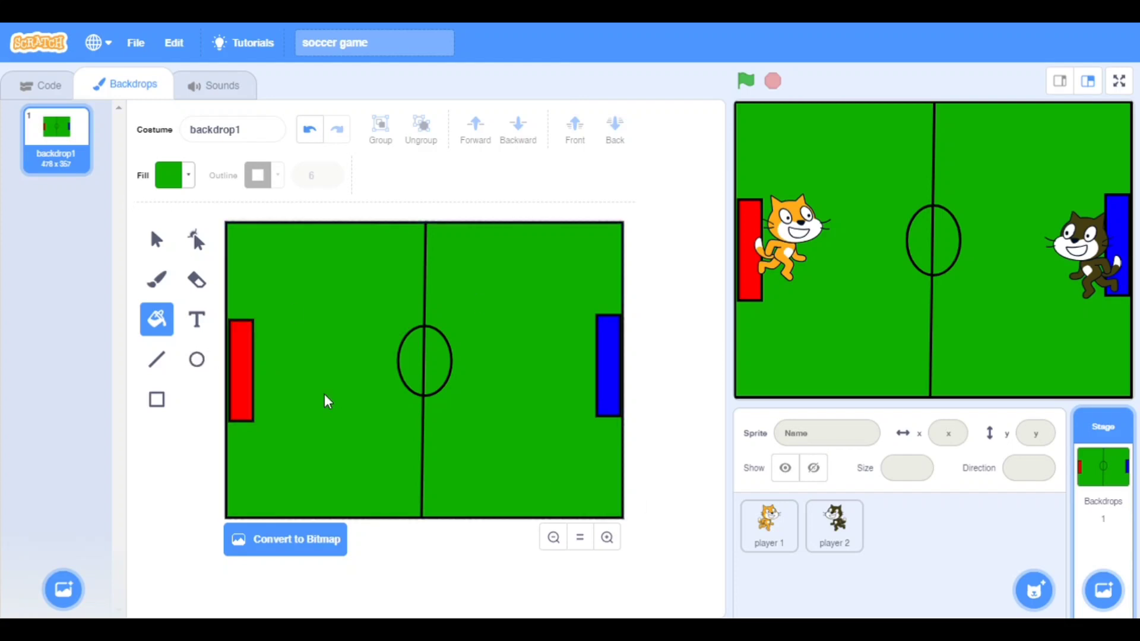
Search the sprite library and add the Soccer Ball sprite to the project.
{"action": "left_click", "coordinate": [48, 85]}
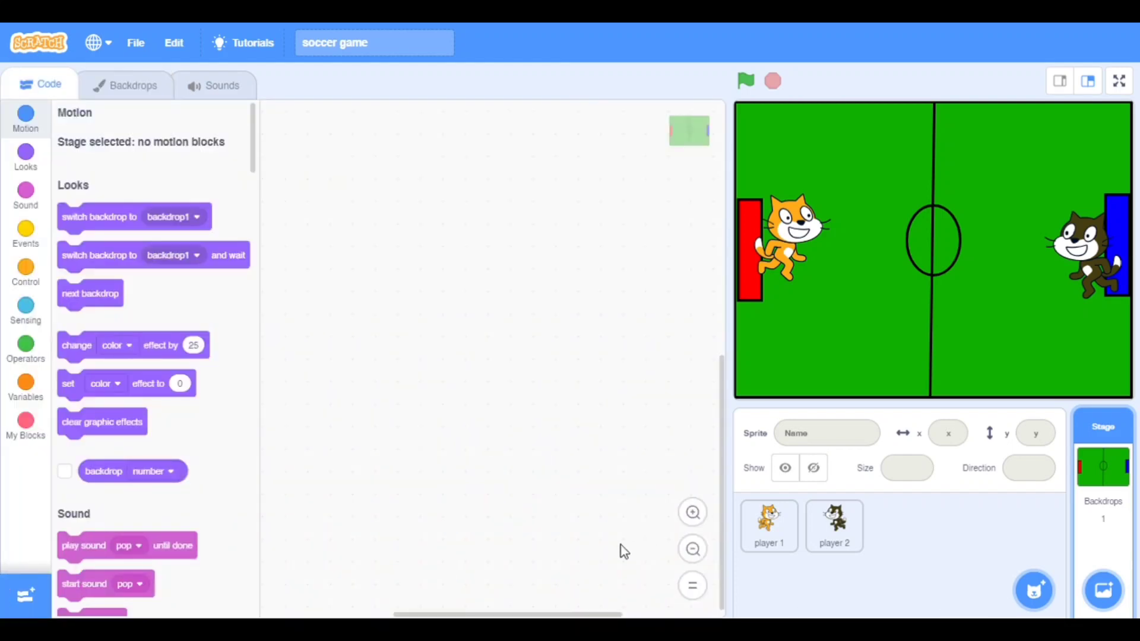
{"action": "left_click", "coordinate": [764, 533]}
{"action": "left_click", "coordinate": [834, 526]}
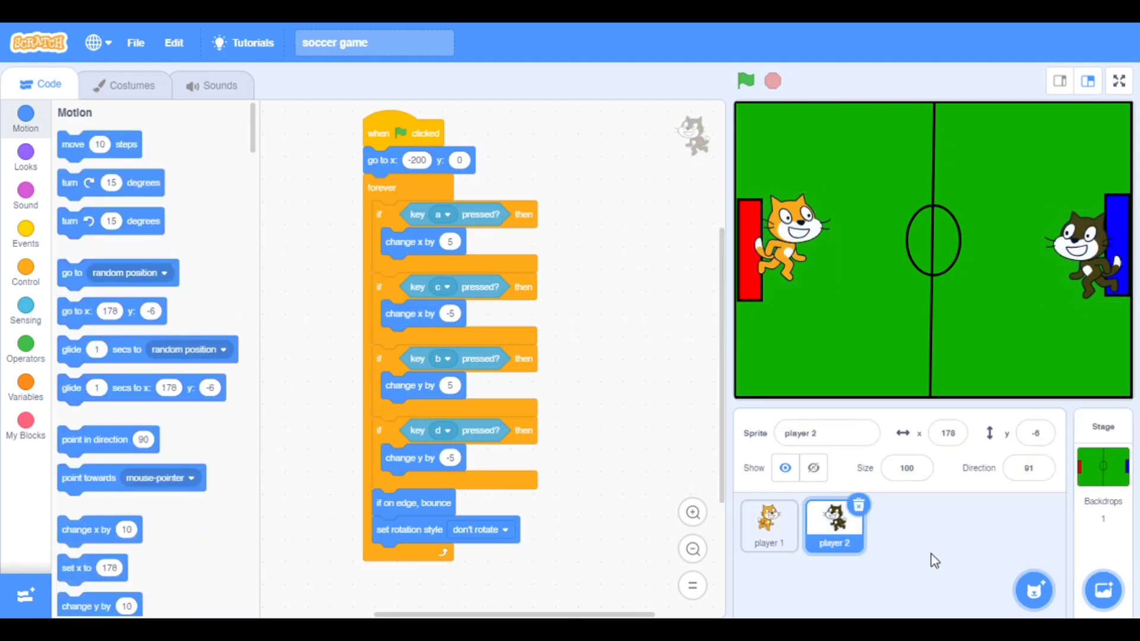
{"action": "left_click", "coordinate": [1034, 588]}
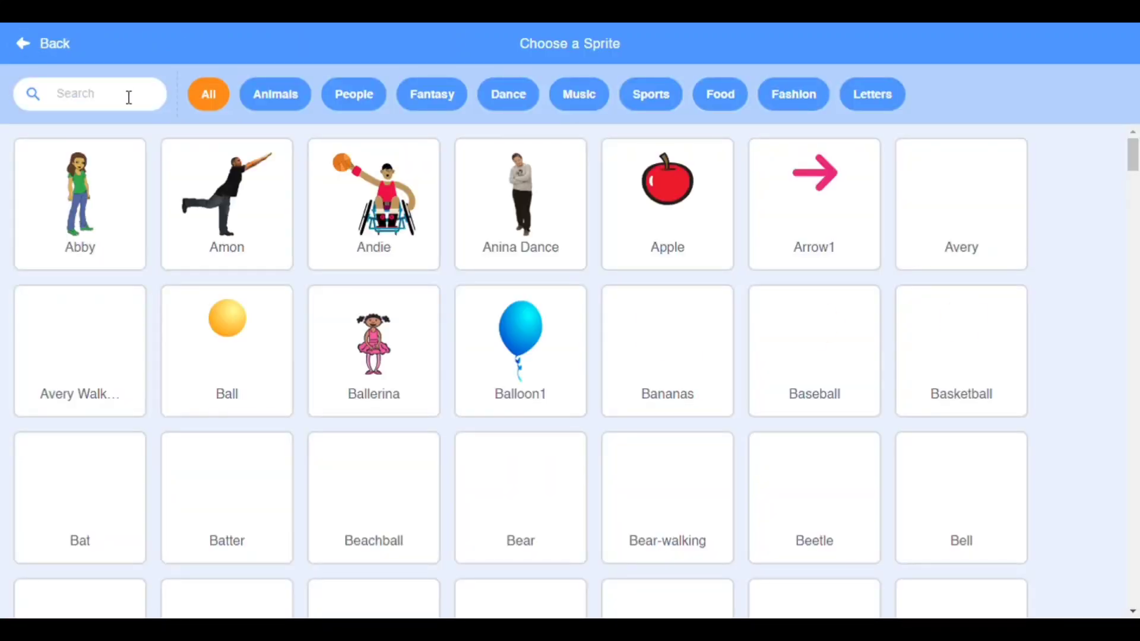
{"action": "left_click", "coordinate": [129, 97]}
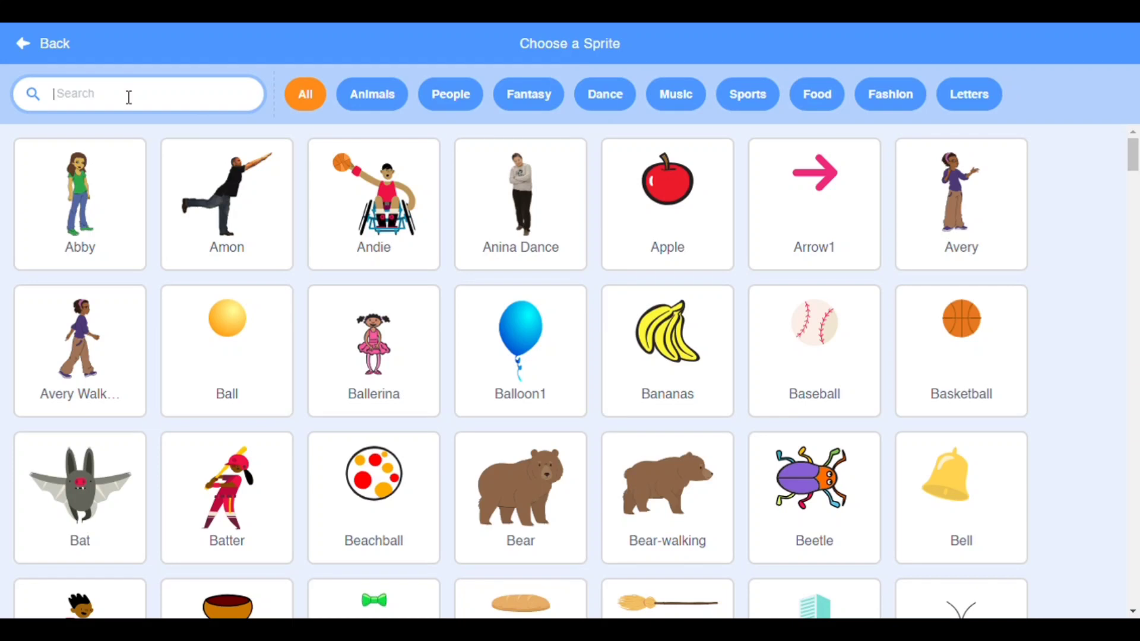
{"action": "type", "text": "so"}
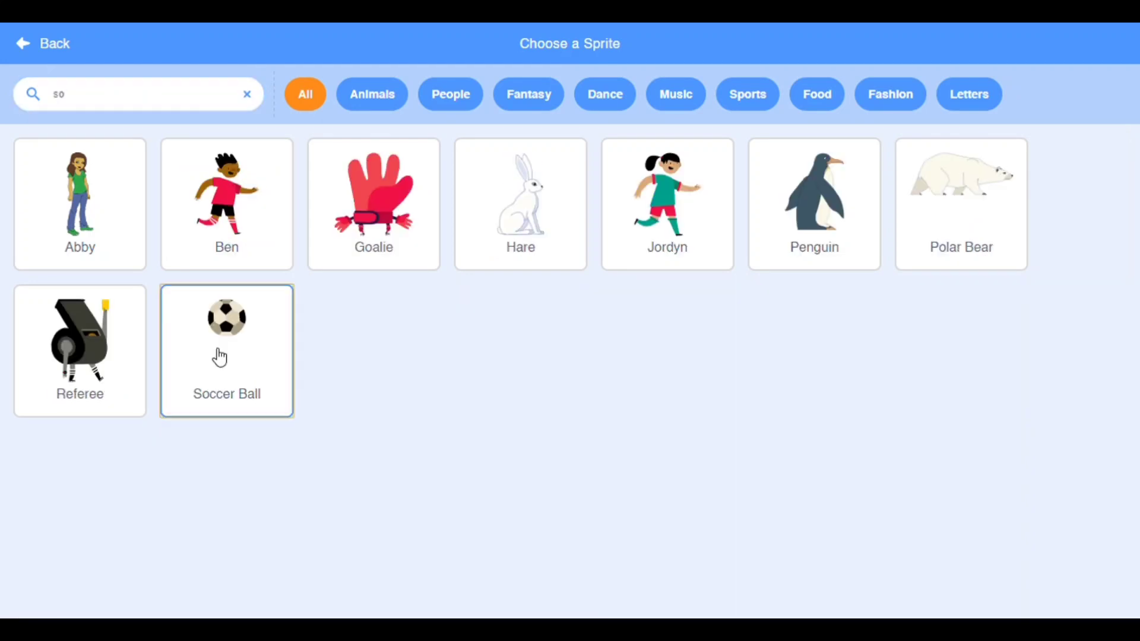
{"action": "left_click", "coordinate": [226, 352]}
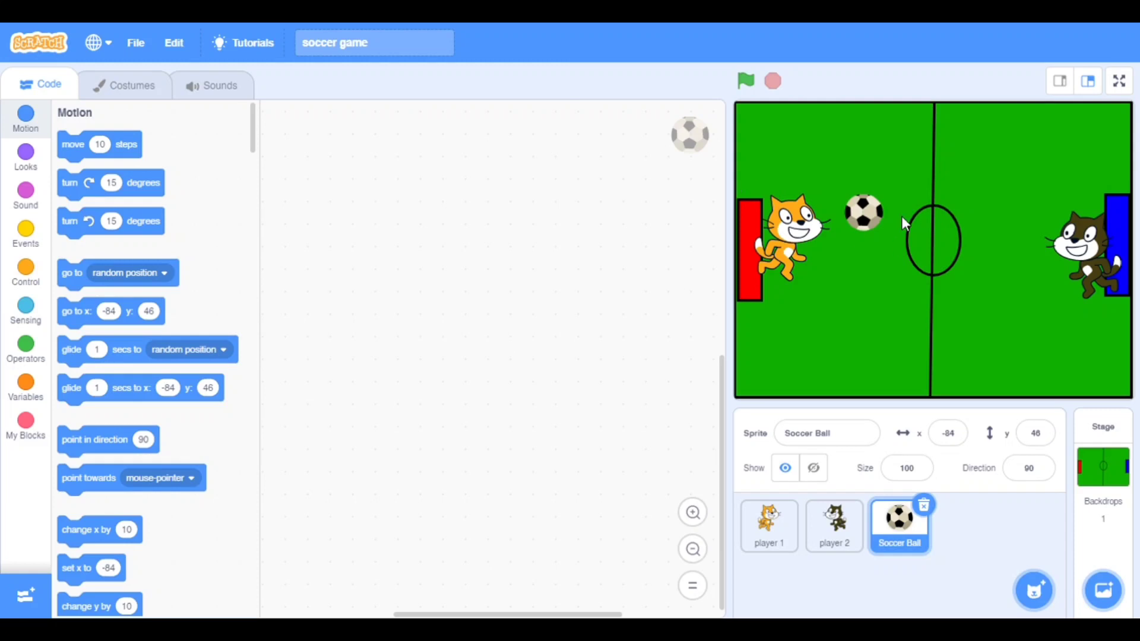
Place the ball on the centre circle and script it to go to x 0, y 0 when the flag is clicked.
{"action": "left_click_drag", "start_coordinate": [864, 211], "coordinate": [935, 238]}
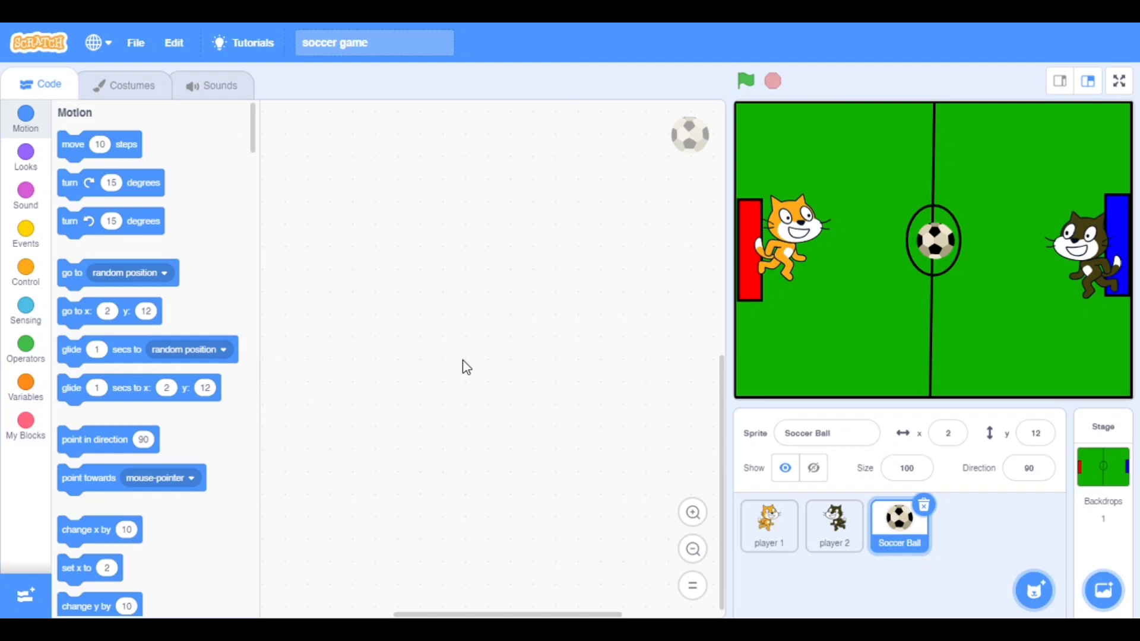
{"action": "left_click", "coordinate": [25, 159]}
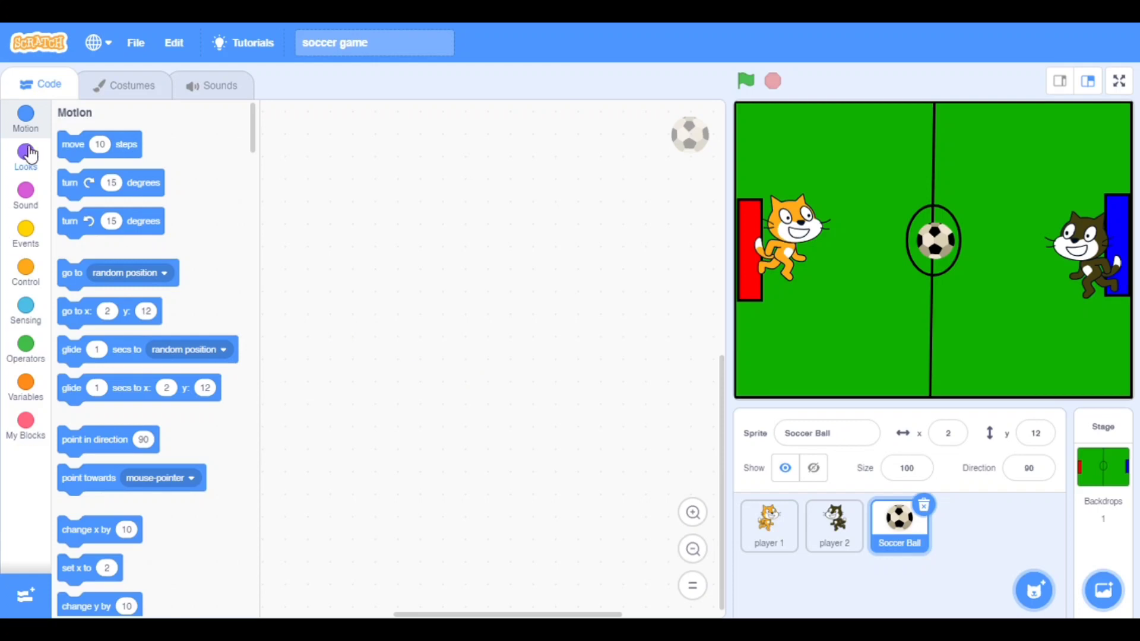
{"action": "left_click", "coordinate": [25, 234]}
{"action": "left_click_drag", "start_coordinate": [89, 154], "coordinate": [498, 223]}
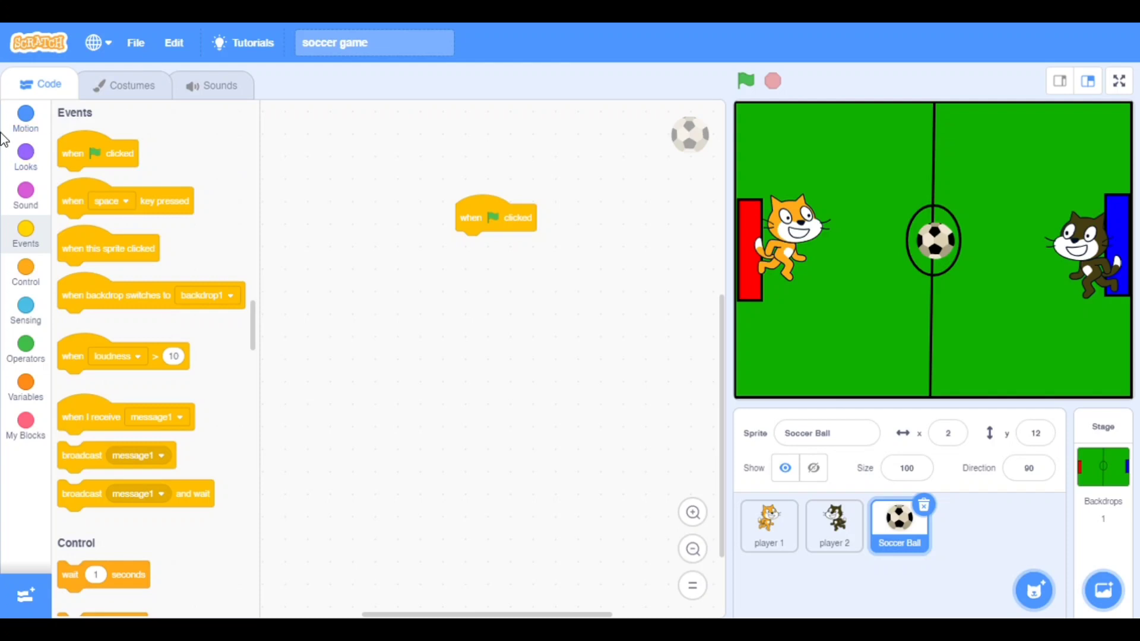
{"action": "left_click", "coordinate": [25, 116]}
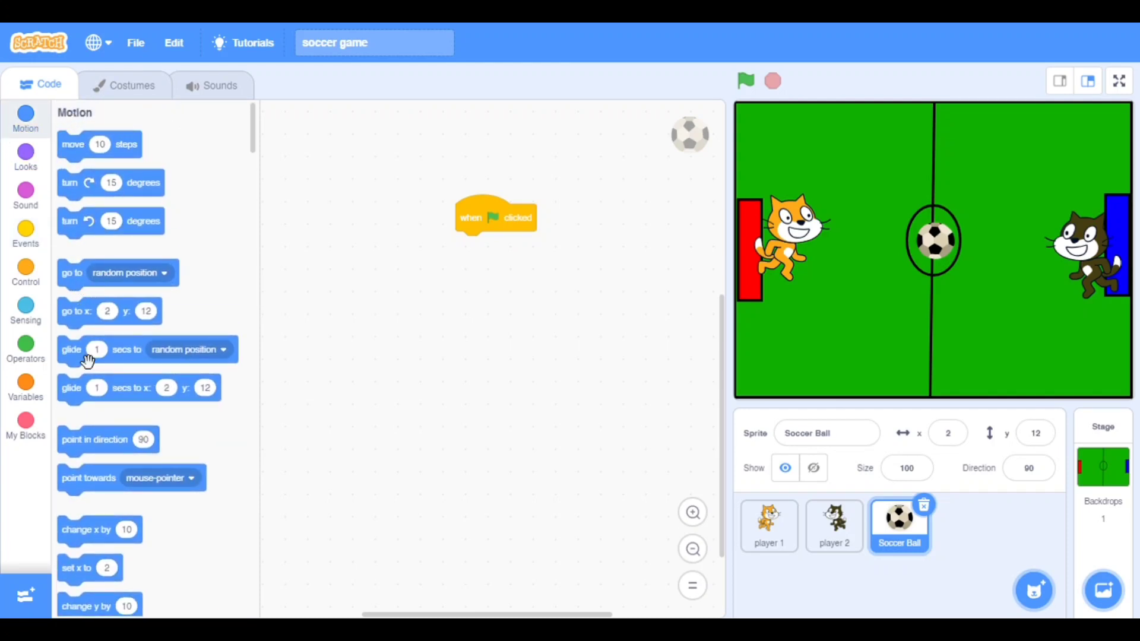
{"action": "left_click_drag", "start_coordinate": [75, 310], "coordinate": [472, 245]}
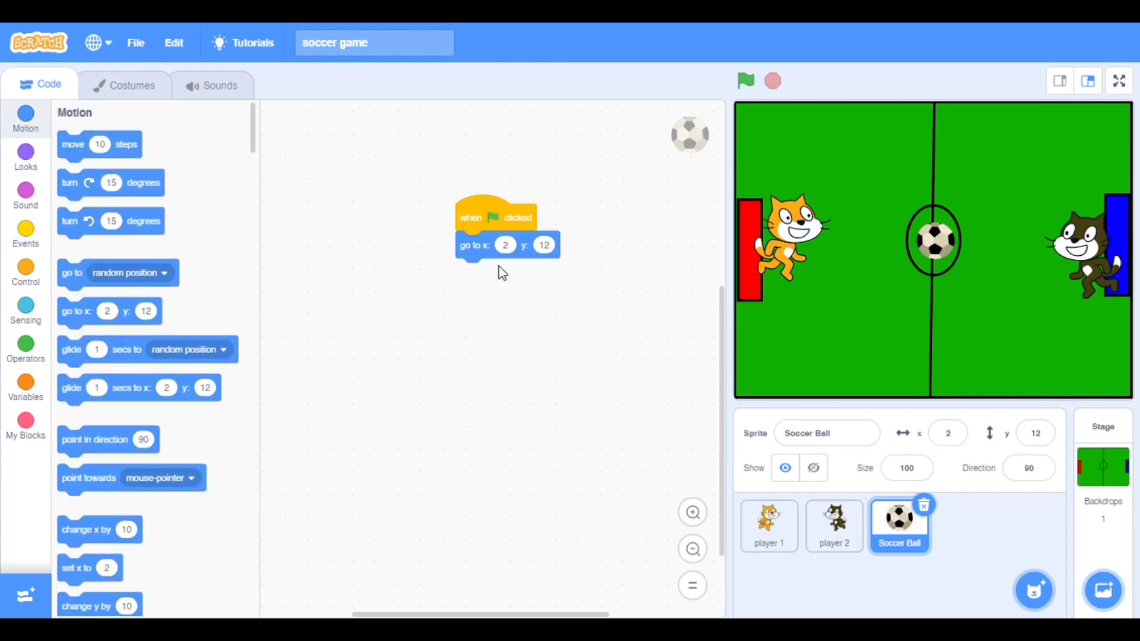
{"action": "left_click", "coordinate": [506, 245]}
{"action": "left_click", "coordinate": [544, 246]}
{"action": "type", "text": "0"}
Make the ball point in a random direction between -180 and 180 at start.
{"action": "left_click_drag", "start_coordinate": [94, 438], "coordinate": [507, 266]}
{"action": "left_click", "coordinate": [26, 350]}
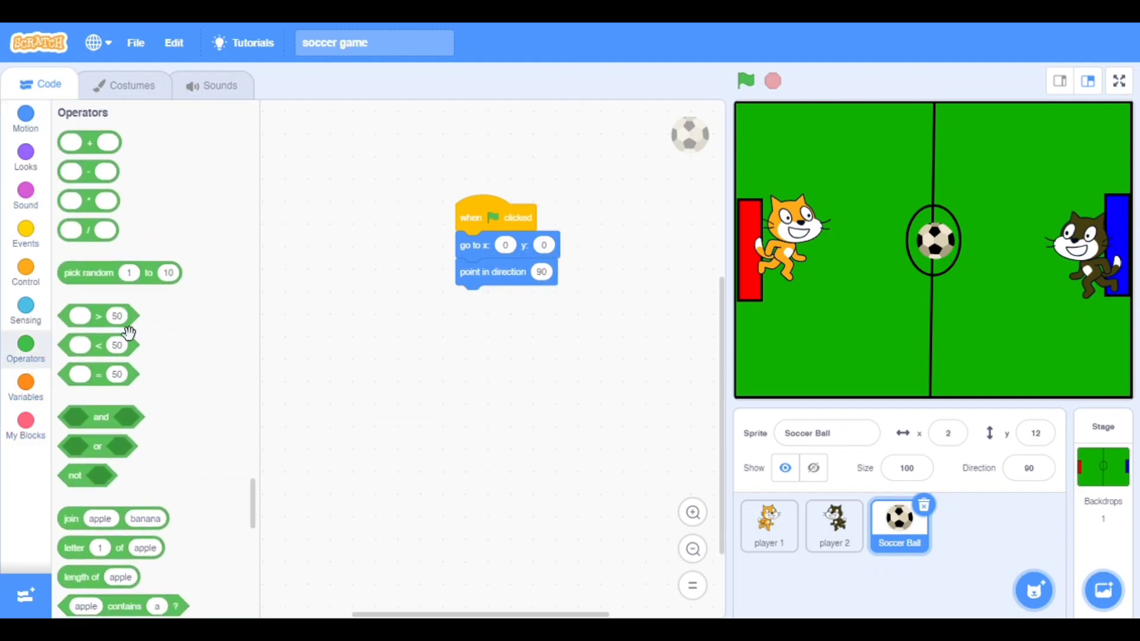
{"action": "left_click_drag", "start_coordinate": [89, 273], "coordinate": [548, 271]}
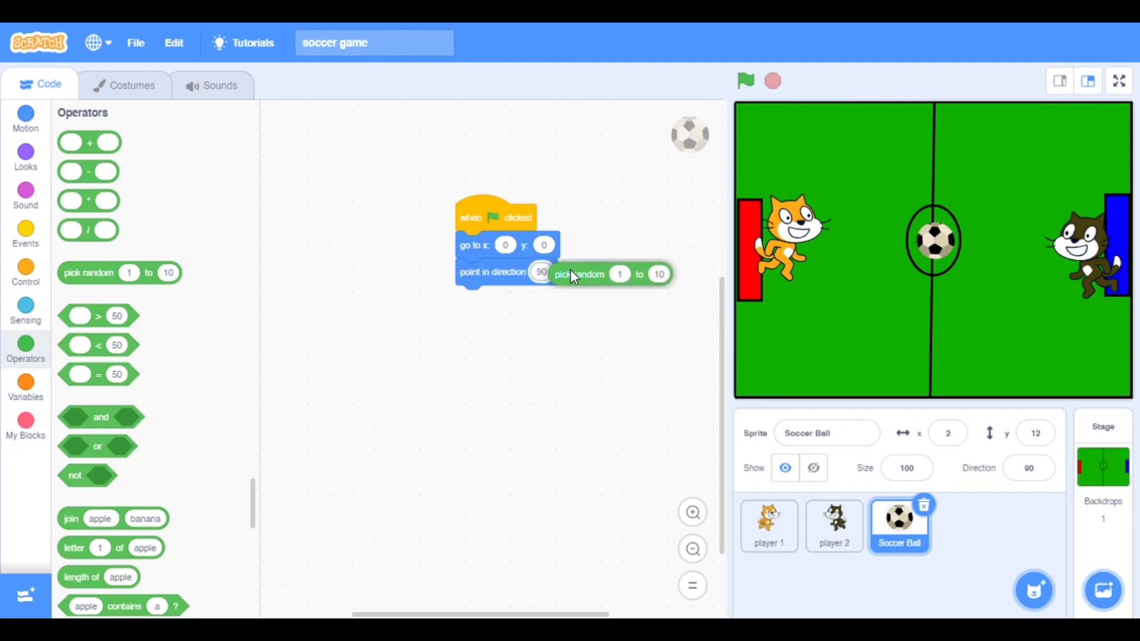
{"action": "left_click", "coordinate": [602, 272]}
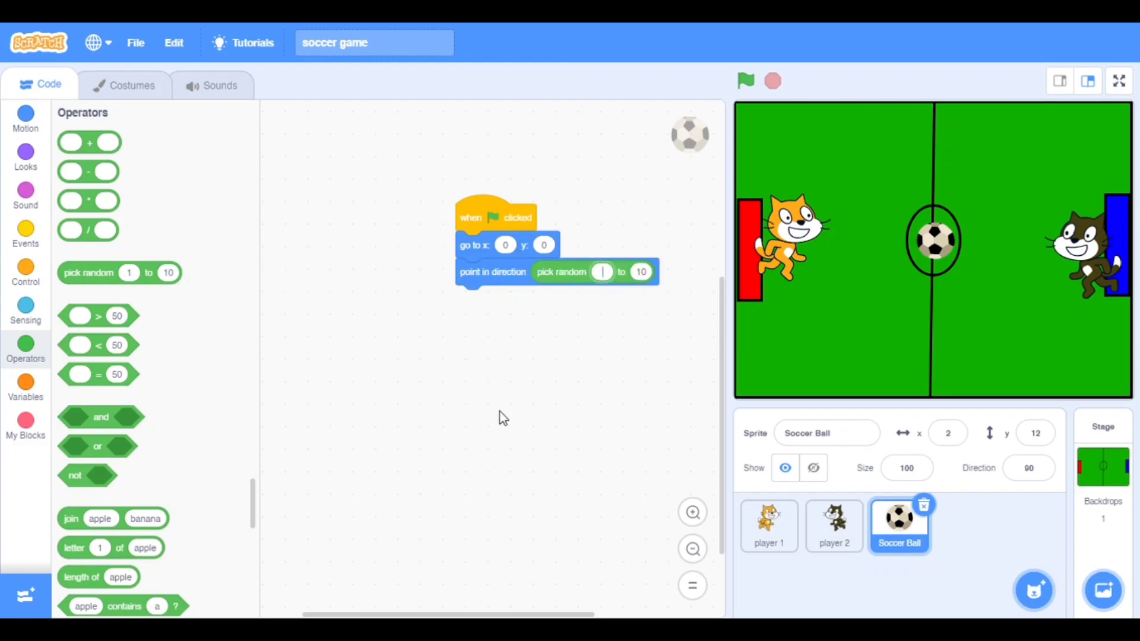
{"action": "type", "text": "-180"}
{"action": "left_click", "coordinate": [651, 271]}
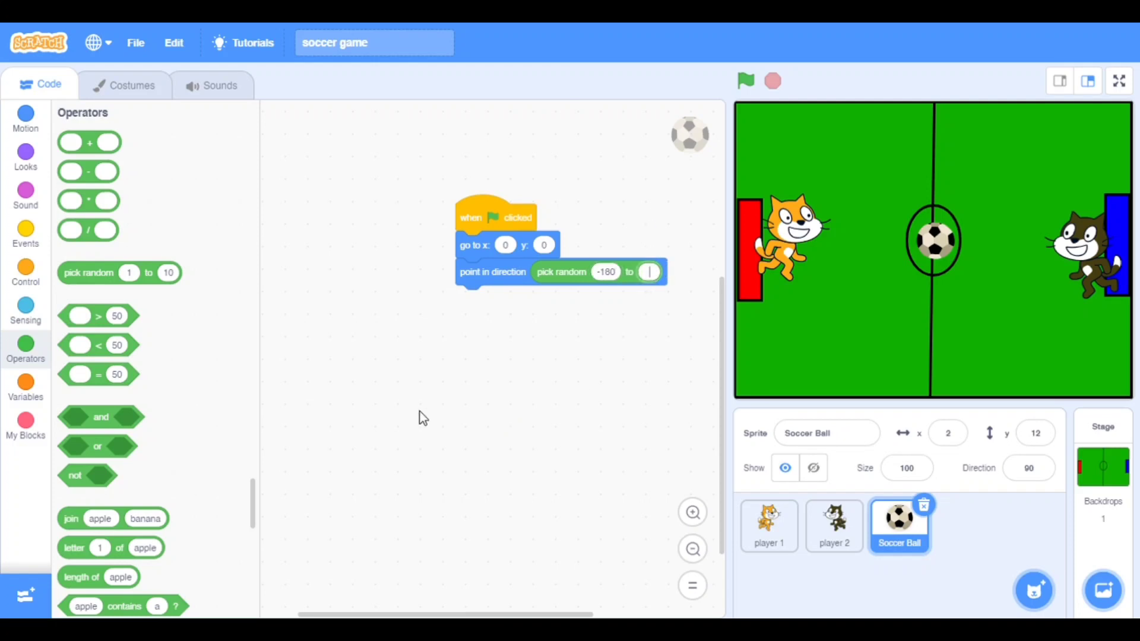
{"action": "type", "text": "180"}
Add a forever loop with an if-then whose condition tests touching player 1.
{"action": "left_click_drag", "start_coordinate": [492, 217], "coordinate": [408, 211]}
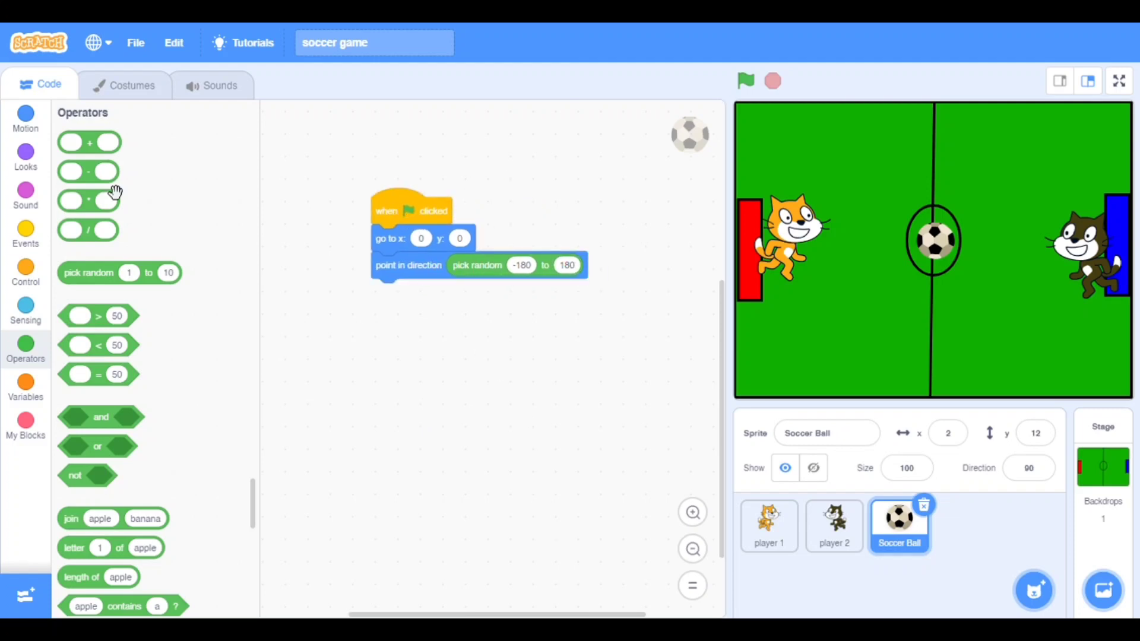
{"action": "left_click", "coordinate": [25, 237]}
{"action": "left_click", "coordinate": [33, 263]}
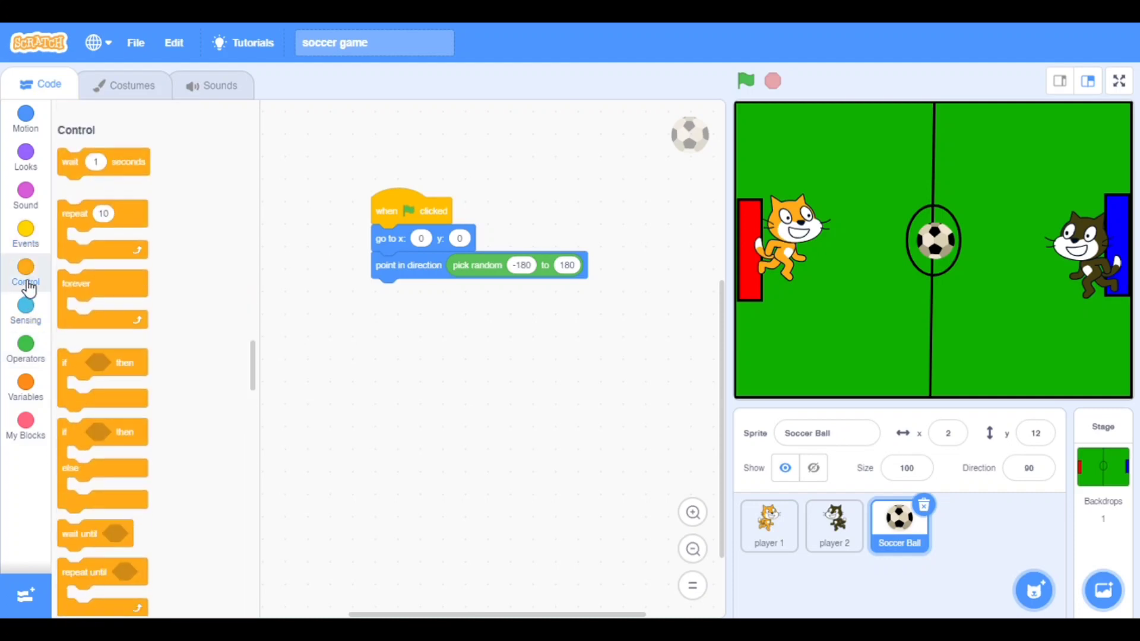
{"action": "left_click_drag", "start_coordinate": [86, 271], "coordinate": [409, 309]}
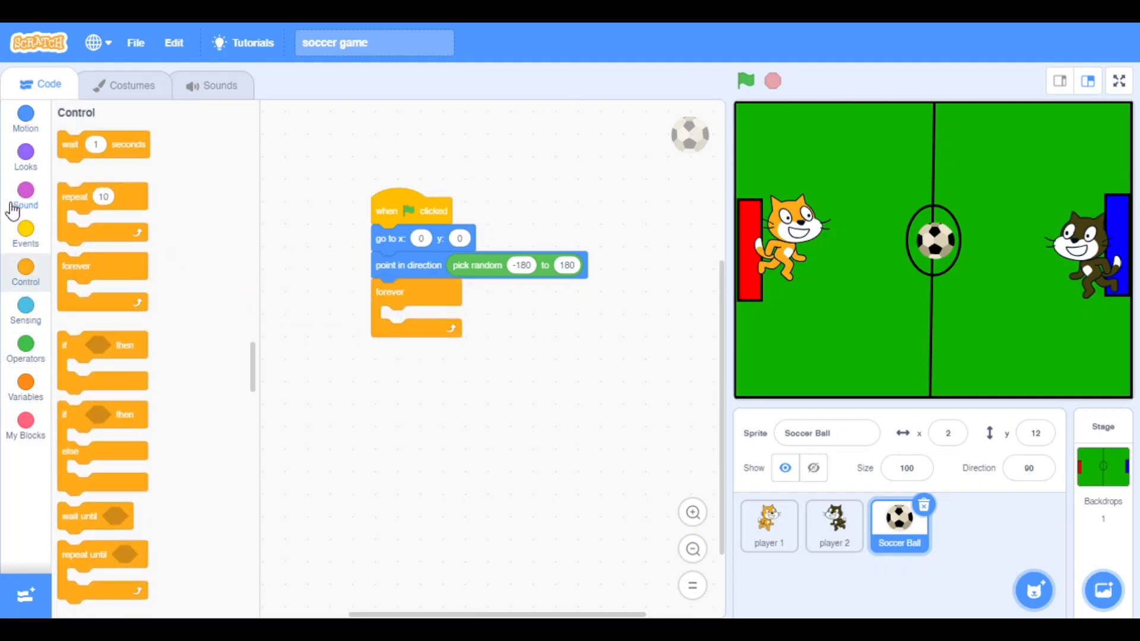
{"action": "left_click_drag", "start_coordinate": [78, 359], "coordinate": [397, 342]}
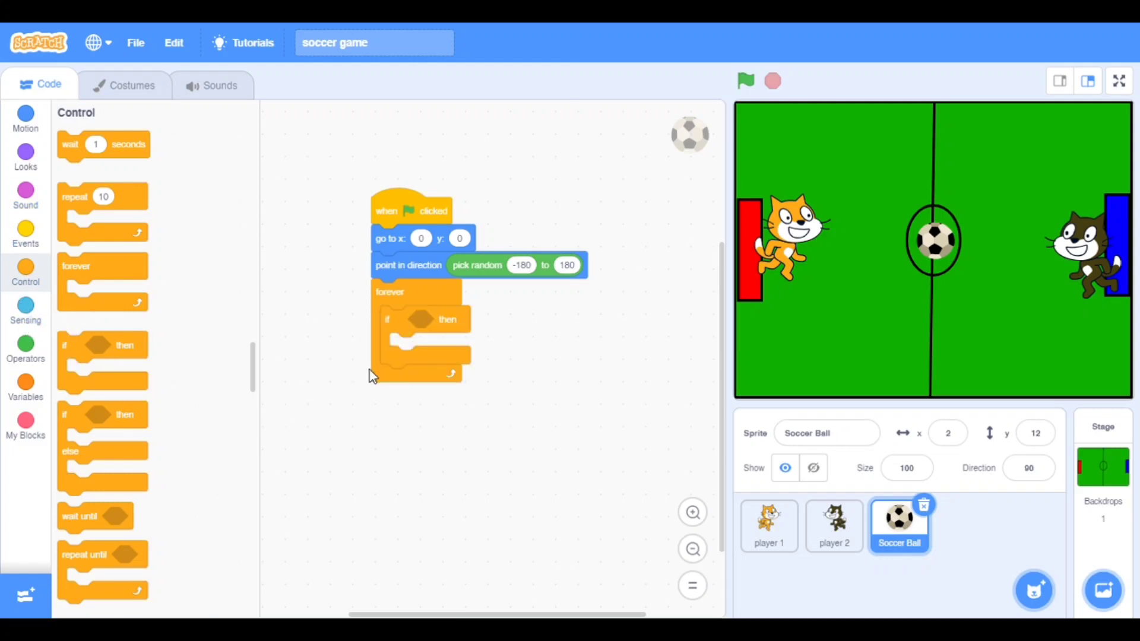
{"action": "left_click", "coordinate": [25, 311]}
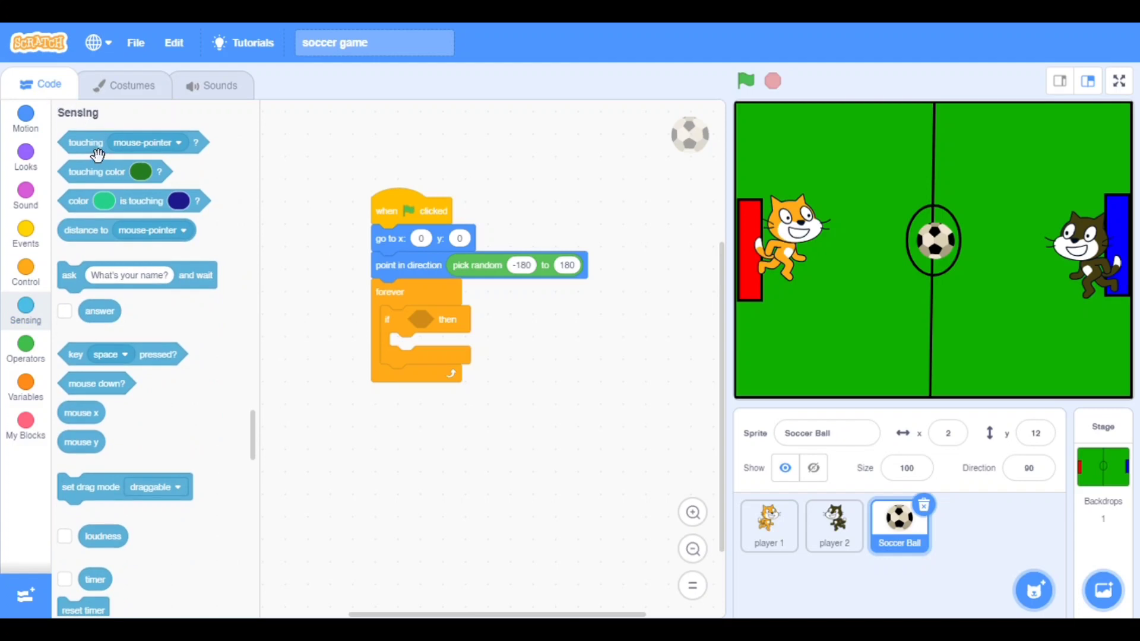
{"action": "left_click_drag", "start_coordinate": [85, 143], "coordinate": [437, 321]}
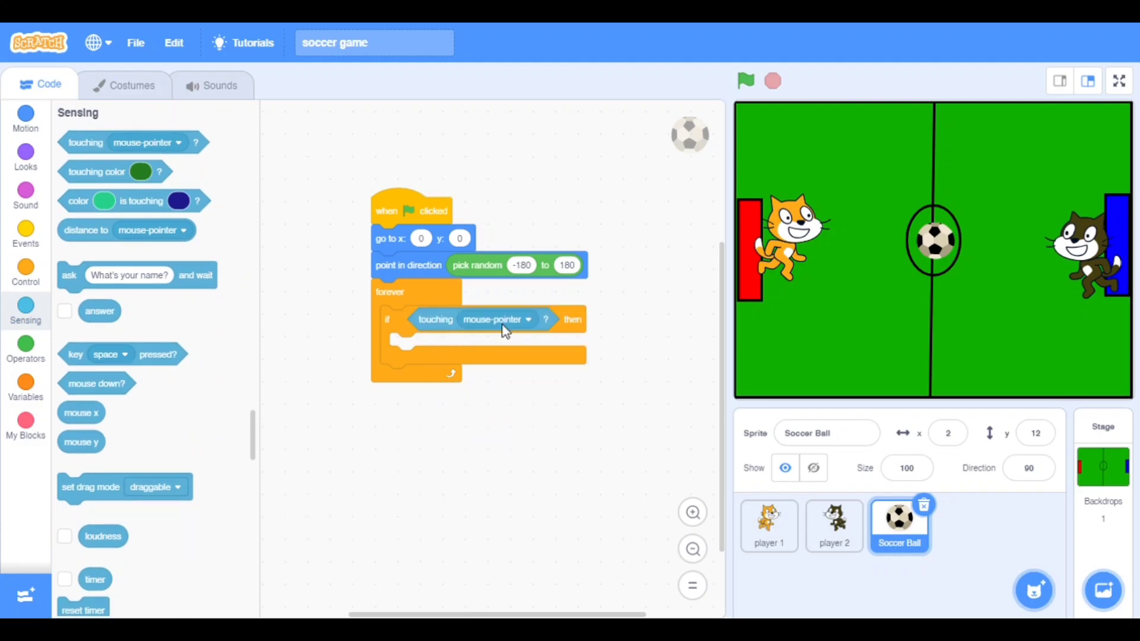
{"action": "left_click", "coordinate": [505, 320]}
{"action": "left_click", "coordinate": [471, 412]}
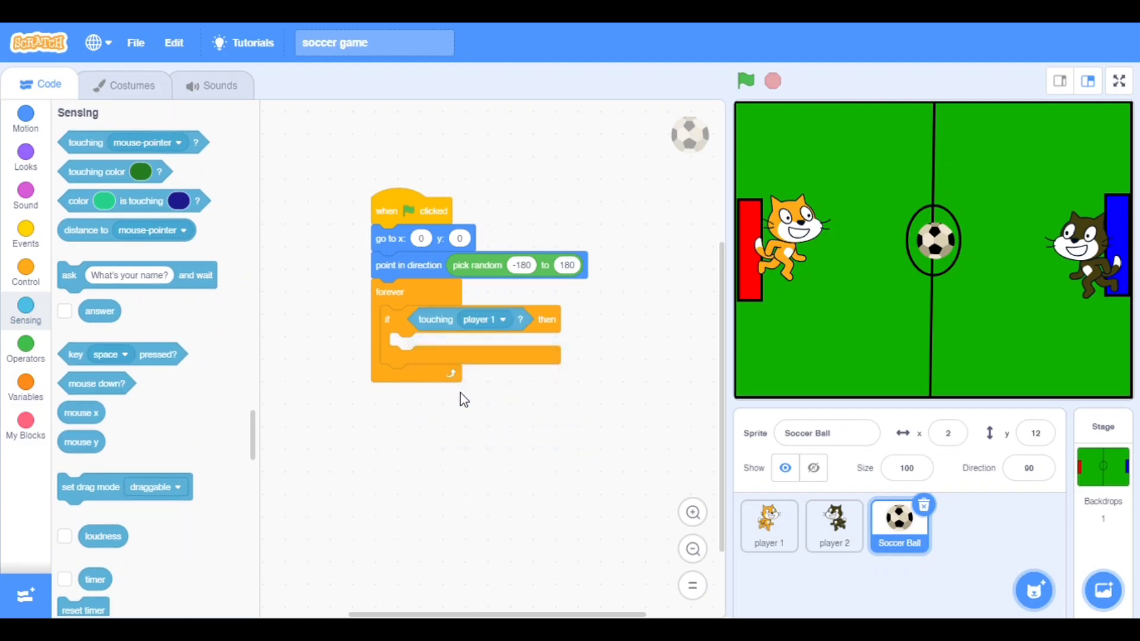
Combine 'touching player 1 or touching player 2' with an or operator as the if condition.
{"action": "left_click", "coordinate": [29, 343]}
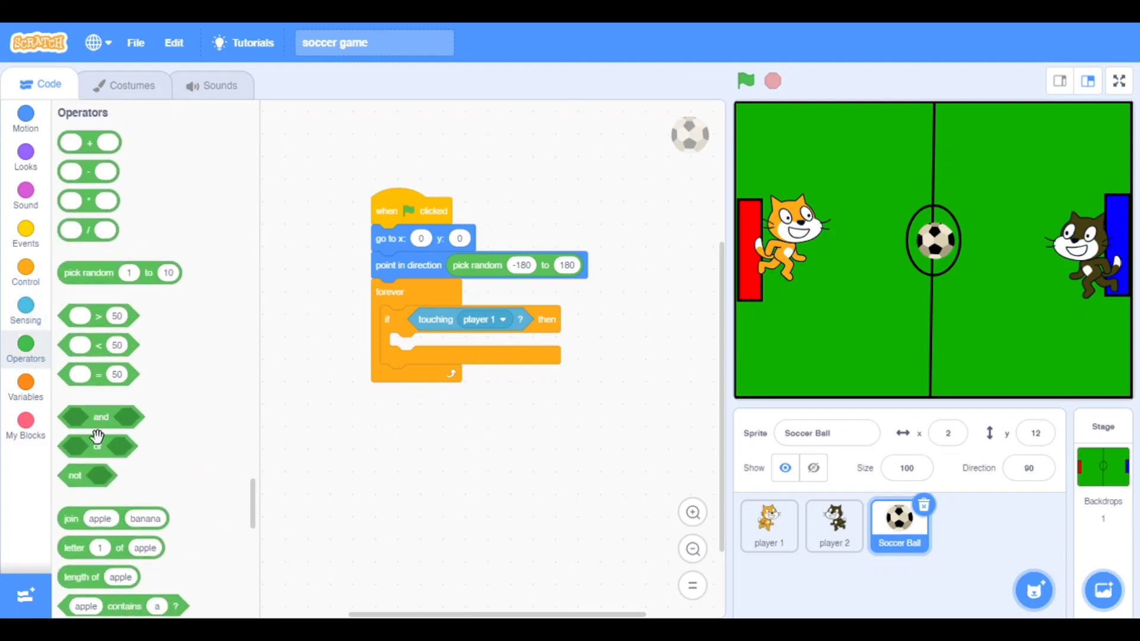
{"action": "left_click_drag", "start_coordinate": [96, 447], "coordinate": [500, 428]}
{"action": "left_click_drag", "start_coordinate": [436, 319], "coordinate": [499, 428]}
{"action": "right_click", "coordinate": [535, 431]}
{"action": "left_click", "coordinate": [551, 446]}
{"action": "left_click_drag", "start_coordinate": [570, 446], "coordinate": [624, 431]}
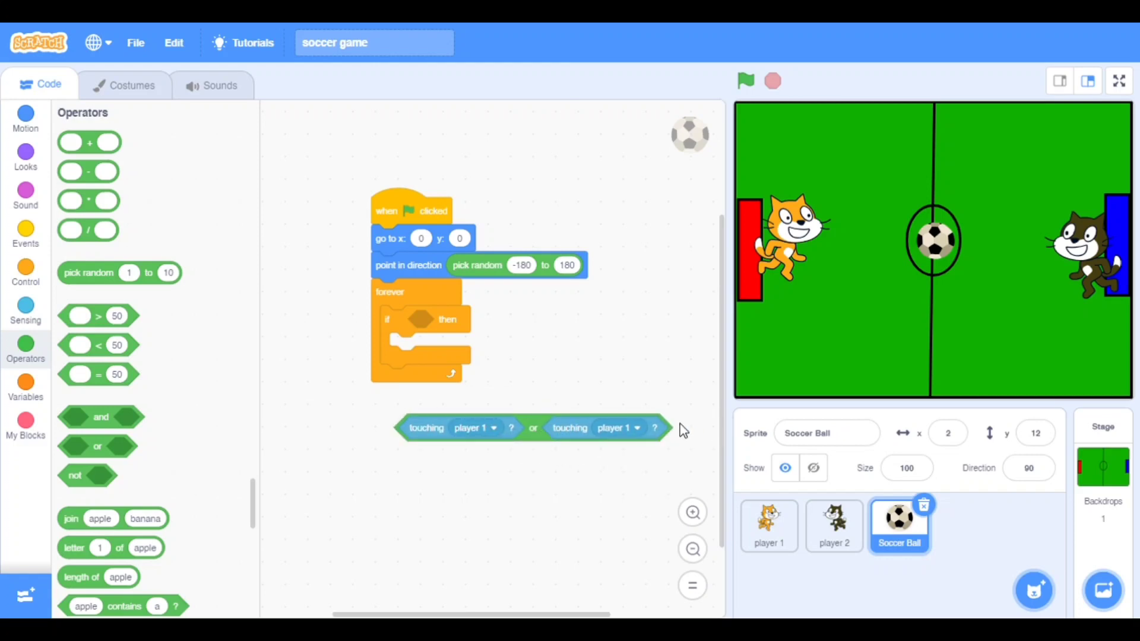
{"action": "left_click", "coordinate": [634, 428]}
{"action": "left_click", "coordinate": [576, 552]}
{"action": "left_click_drag", "start_coordinate": [552, 429], "coordinate": [548, 324]}
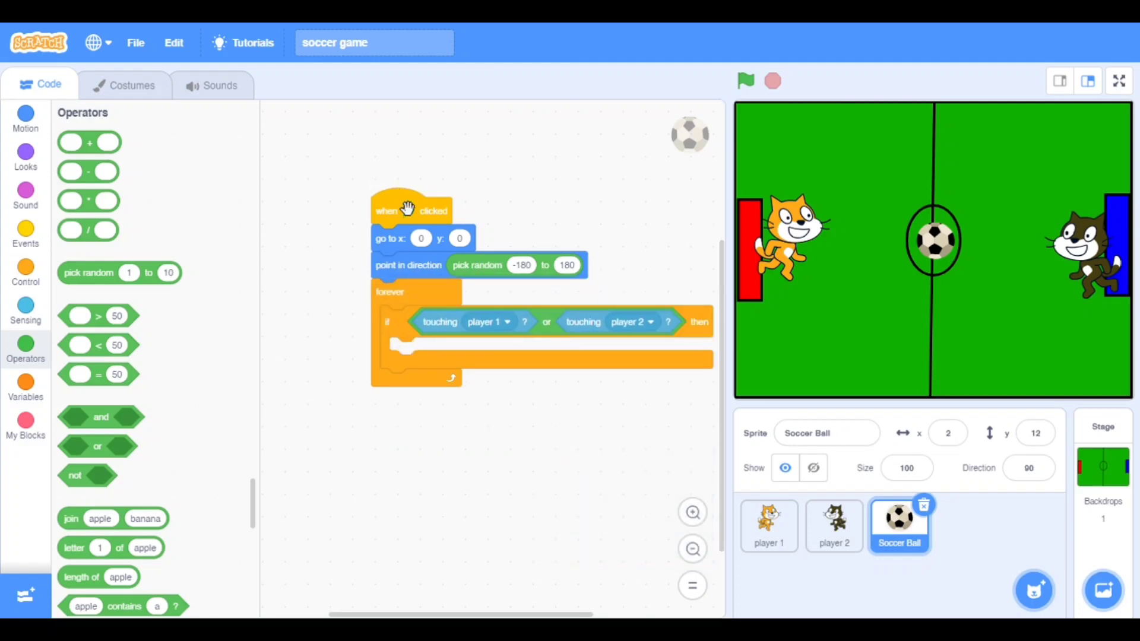
{"action": "left_click_drag", "start_coordinate": [405, 212], "coordinate": [360, 194]}
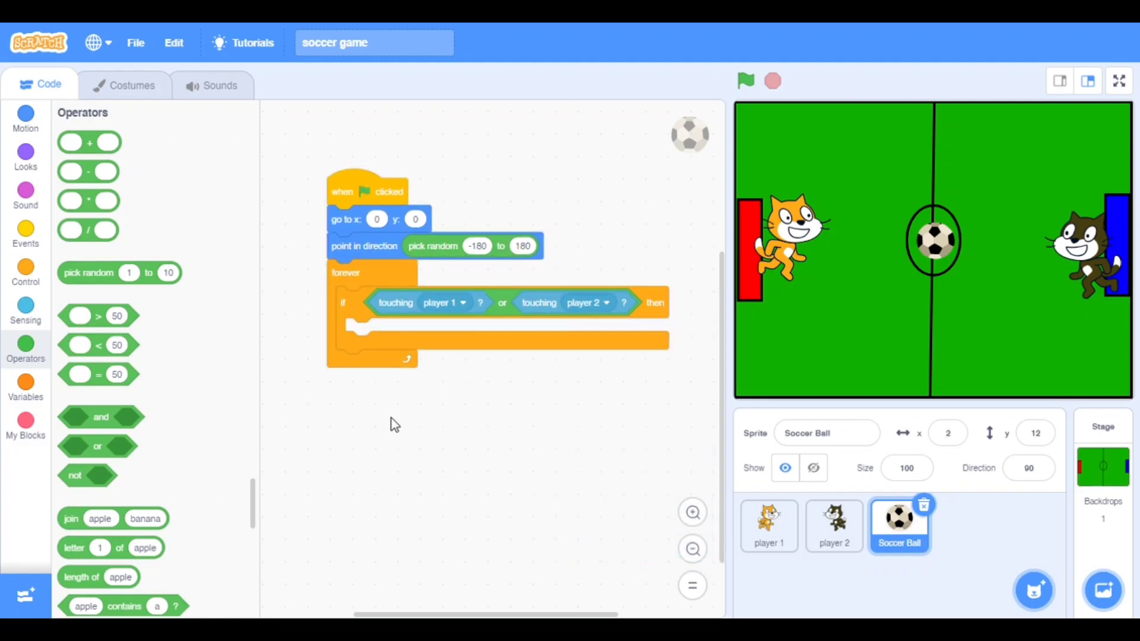
Inside the if, turn the ball by a random 150 to 50 degrees.
{"action": "left_click", "coordinate": [24, 120]}
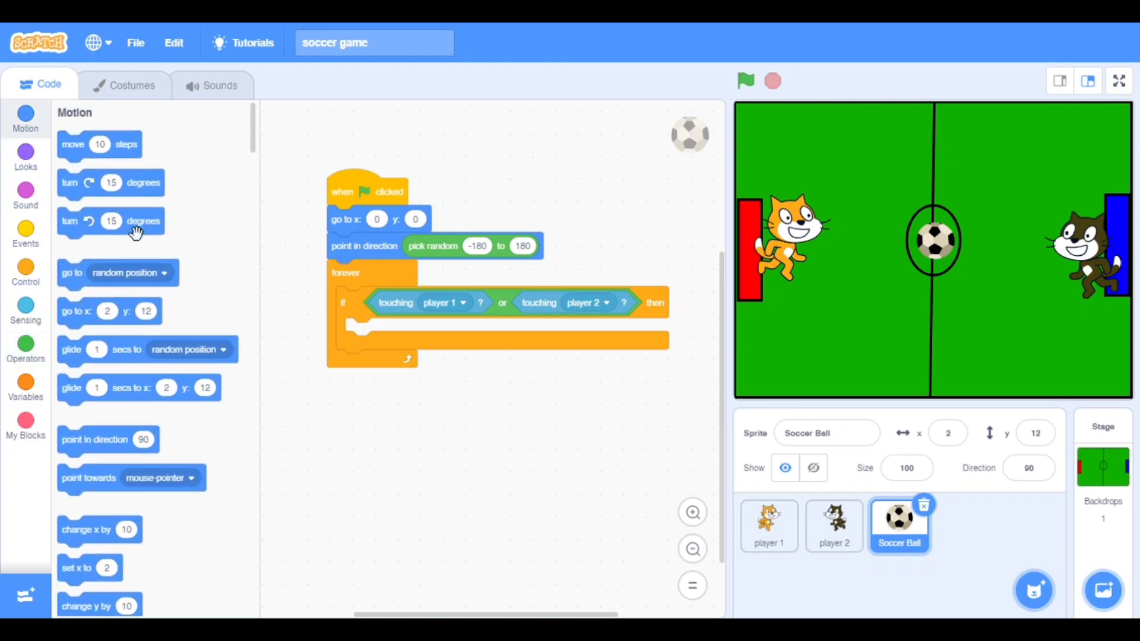
{"action": "mouse_move", "coordinate": [71, 183]}
{"action": "left_mouse_down"}
{"action": "mouse_move", "coordinate": [350, 409]}
{"action": "mouse_move", "coordinate": [361, 334]}
{"action": "left_mouse_up"}
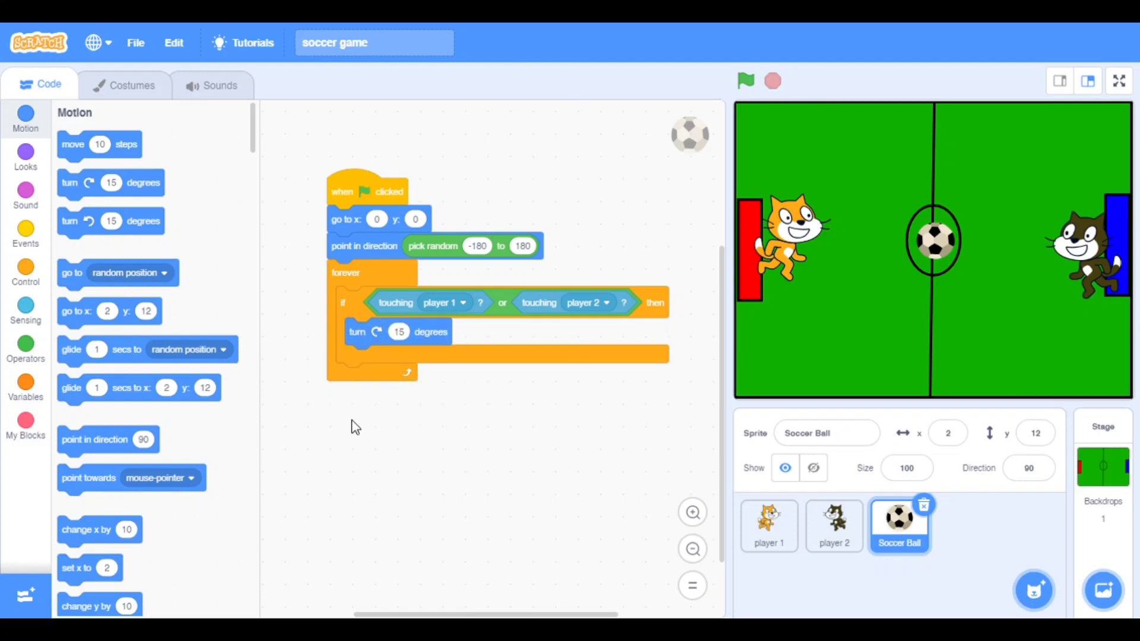
{"action": "left_click", "coordinate": [26, 311]}
{"action": "left_click", "coordinate": [25, 350]}
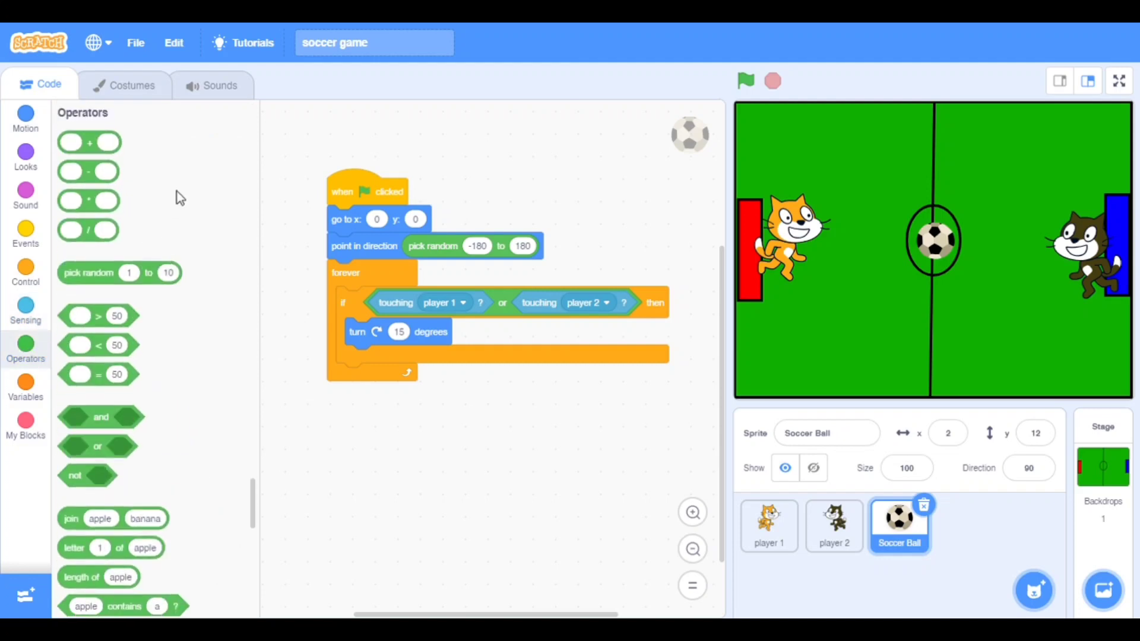
{"action": "left_click_drag", "start_coordinate": [89, 273], "coordinate": [428, 333]}
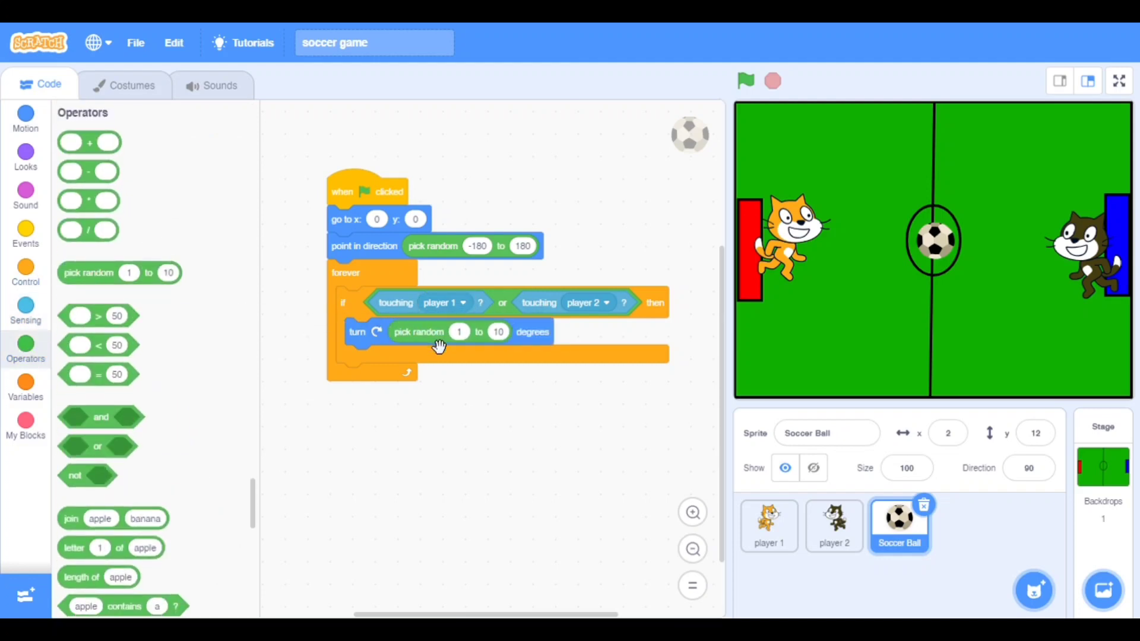
{"action": "left_click", "coordinate": [460, 332]}
{"action": "type", "text": "150"}
{"action": "left_click", "coordinate": [504, 332]}
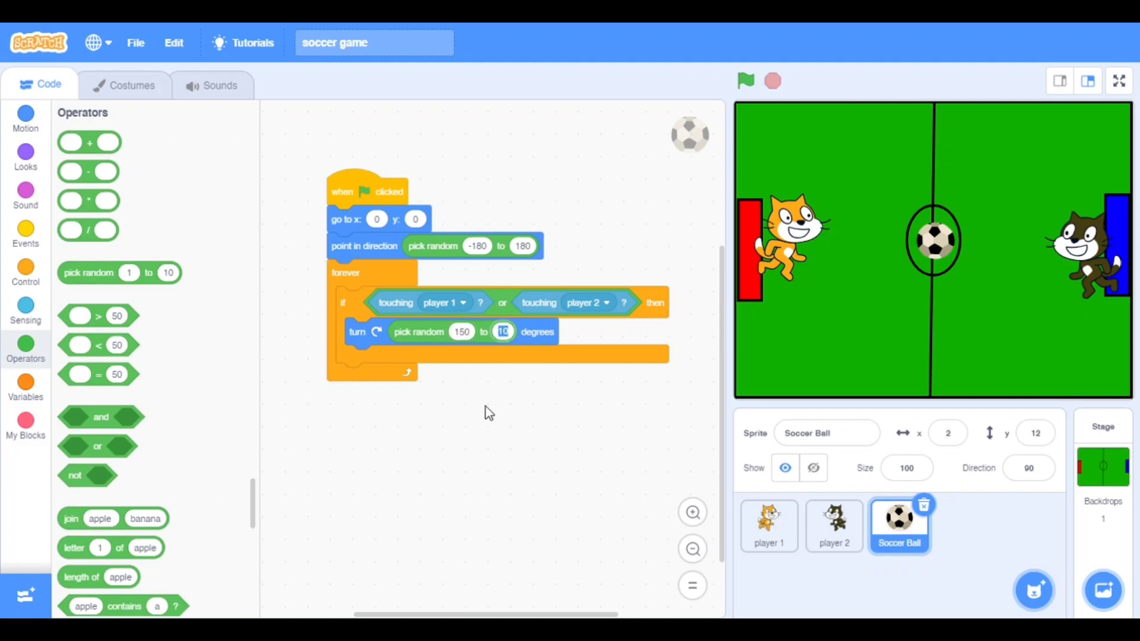
{"action": "type", "text": "50"}
{"action": "left_click", "coordinate": [488, 412]}
Add a move block after the turn and edit its step count.
{"action": "left_click", "coordinate": [25, 116]}
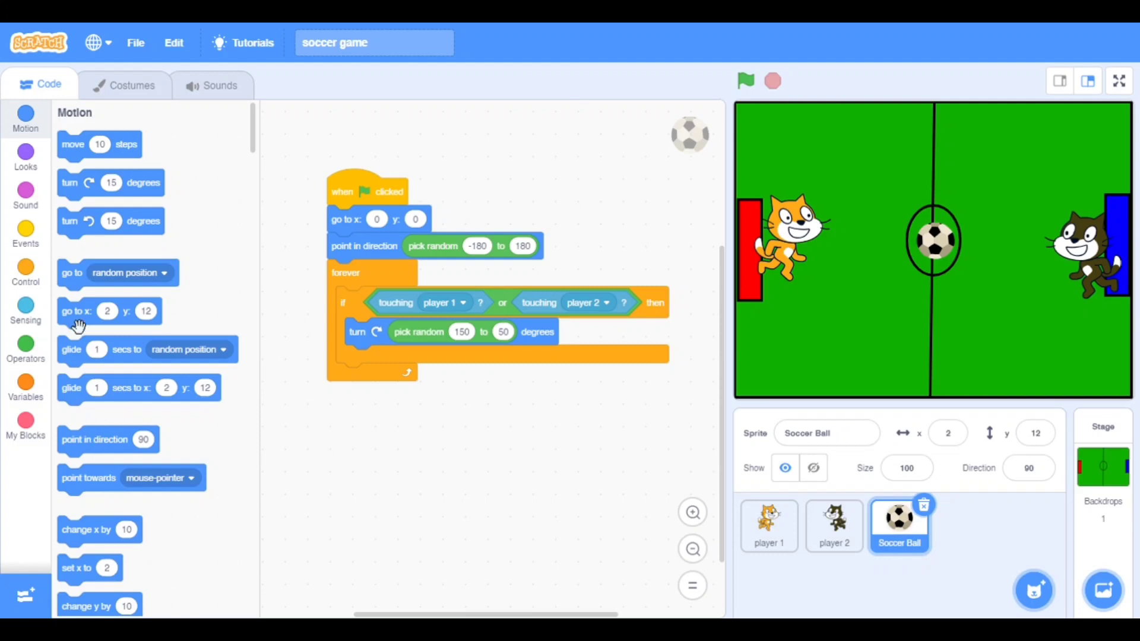
{"action": "mouse_move", "coordinate": [81, 145]}
{"action": "left_mouse_down"}
{"action": "mouse_move", "coordinate": [387, 385]}
{"action": "mouse_move", "coordinate": [384, 360]}
{"action": "left_mouse_up"}
{"action": "left_click", "coordinate": [388, 359]}
{"action": "type", "text": "5"}
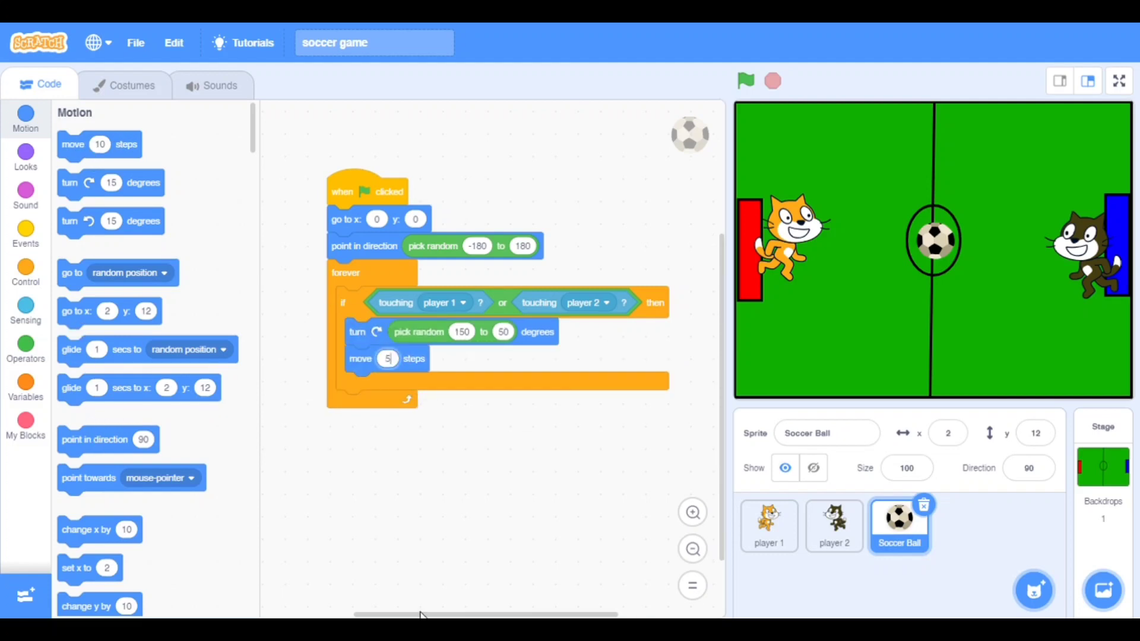
Commit 5 steps for the move and add a second if with a touching-colour test in the loop.
{"action": "left_click", "coordinate": [436, 585]}
{"action": "scroll", "coordinate": [472, 507], "scroll_direction": "down", "scroll_amount": 2}
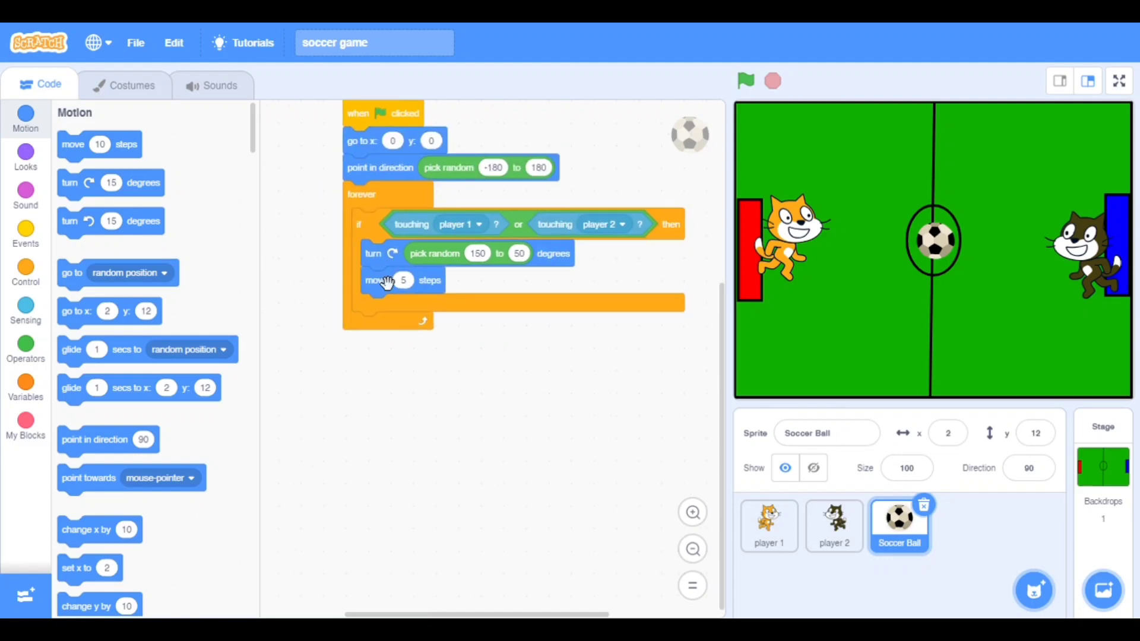
{"action": "right_click", "coordinate": [374, 242]}
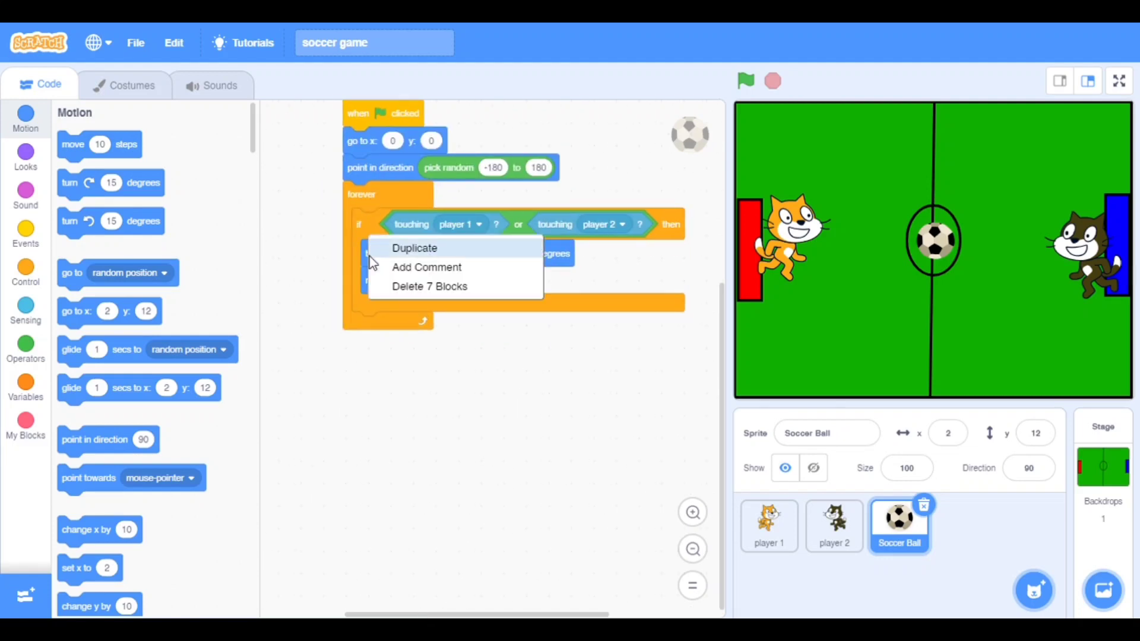
{"action": "left_click", "coordinate": [383, 370]}
{"action": "left_click", "coordinate": [25, 268]}
{"action": "mouse_move", "coordinate": [71, 348]}
{"action": "left_mouse_down"}
{"action": "mouse_move", "coordinate": [389, 323]}
{"action": "mouse_move", "coordinate": [390, 352]}
{"action": "left_mouse_up"}
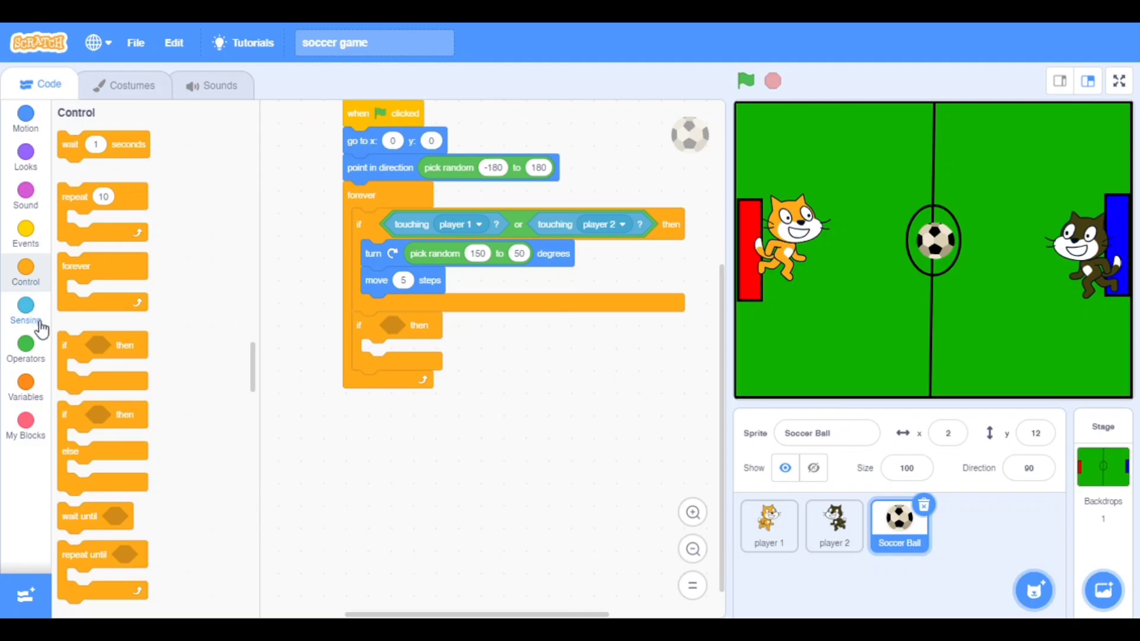
{"action": "left_click", "coordinate": [25, 307]}
{"action": "left_click_drag", "start_coordinate": [93, 172], "coordinate": [419, 326]}
Set the test colour to the left goal's exact red, sampled from the stage with the eyedropper.
{"action": "left_click", "coordinate": [463, 326]}
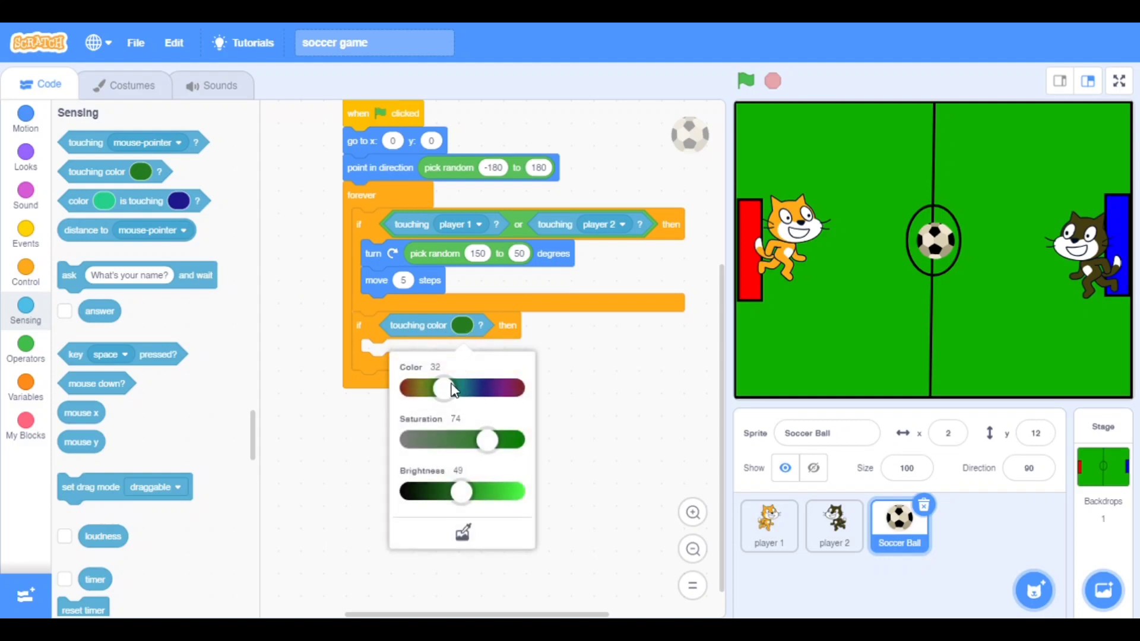
{"action": "left_click_drag", "start_coordinate": [490, 441], "coordinate": [534, 440]}
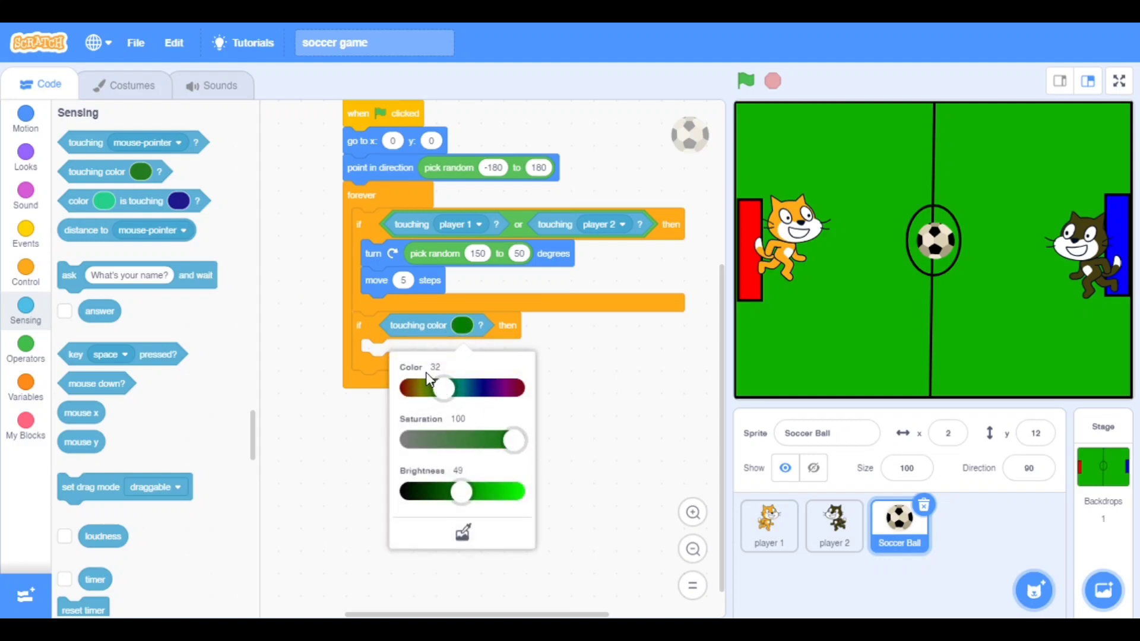
{"action": "left_click_drag", "start_coordinate": [464, 492], "coordinate": [525, 491]}
{"action": "left_click_drag", "start_coordinate": [438, 389], "coordinate": [534, 389]}
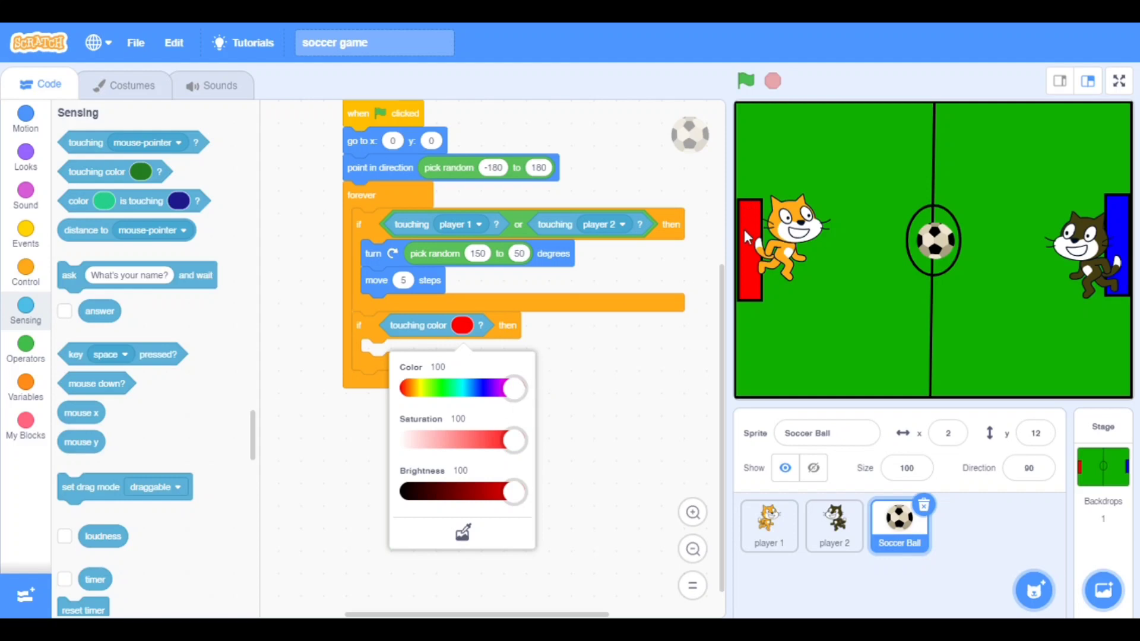
{"action": "left_click", "coordinate": [463, 533]}
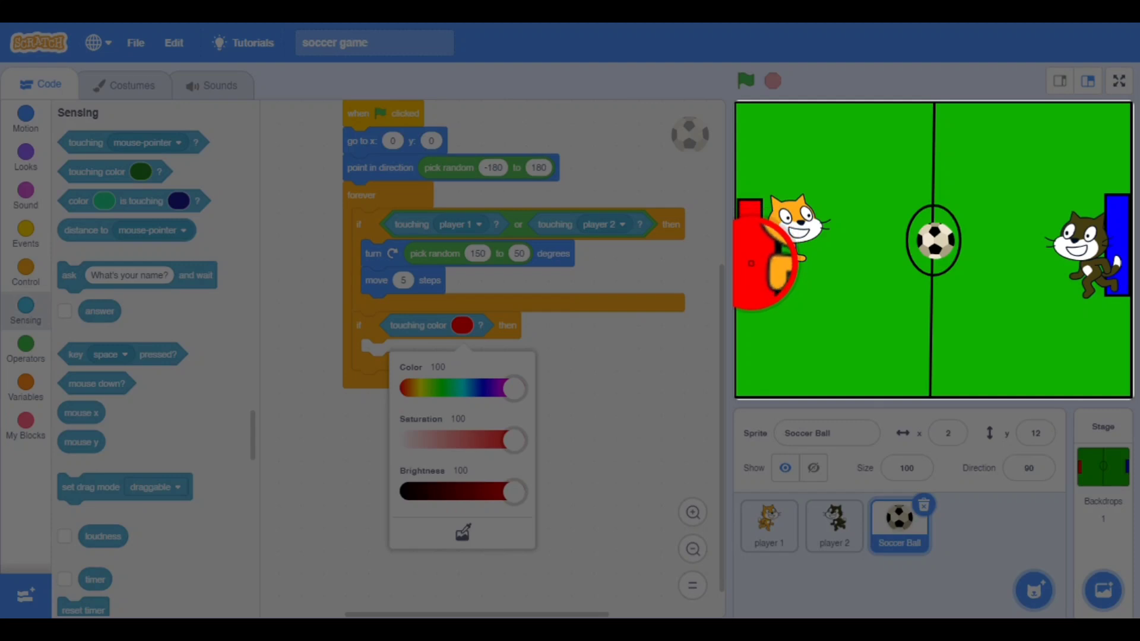
{"action": "left_click", "coordinate": [774, 267]}
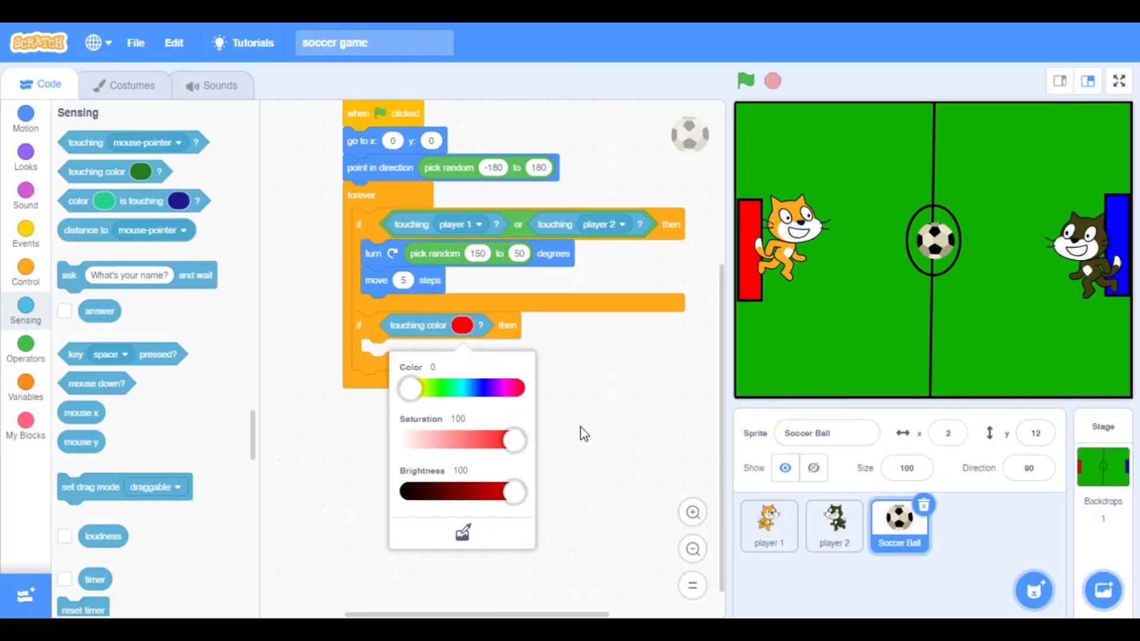
{"action": "left_click", "coordinate": [566, 433]}
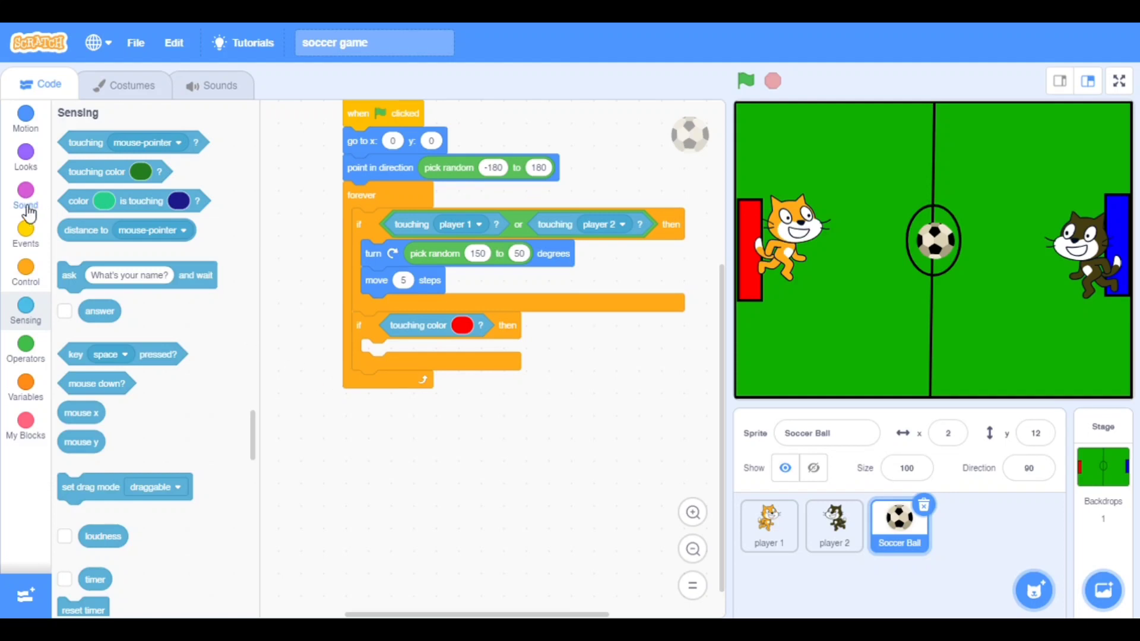
Add a wait inside the red-goal check and set it to 0.1 seconds.
{"action": "left_click", "coordinate": [24, 267]}
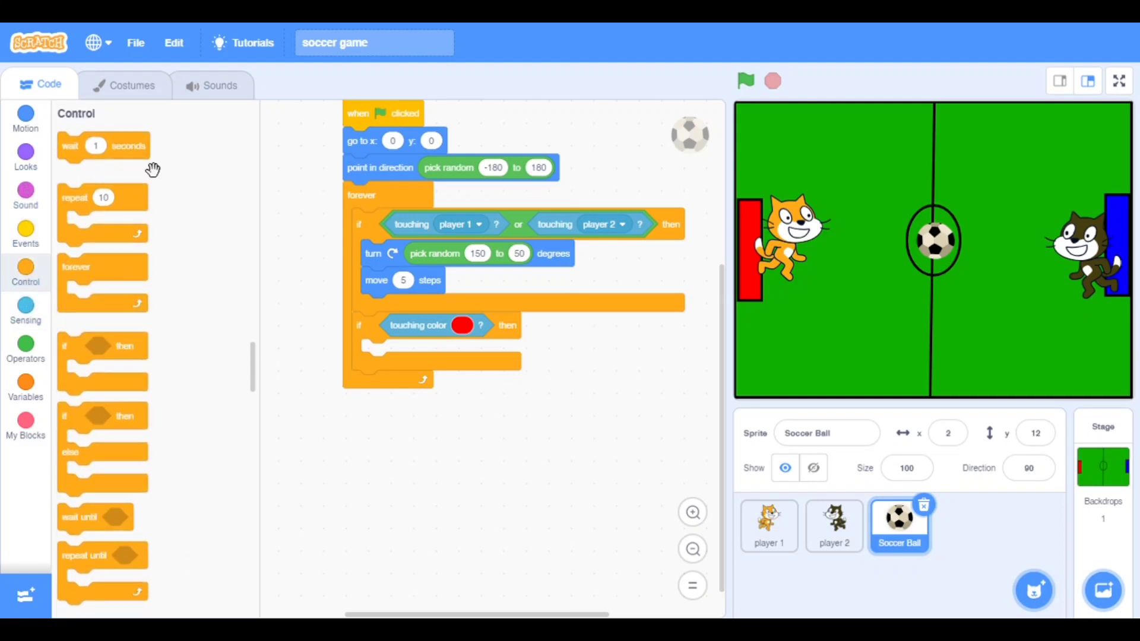
{"action": "left_click_drag", "start_coordinate": [80, 145], "coordinate": [392, 353]}
{"action": "left_click", "coordinate": [399, 353]}
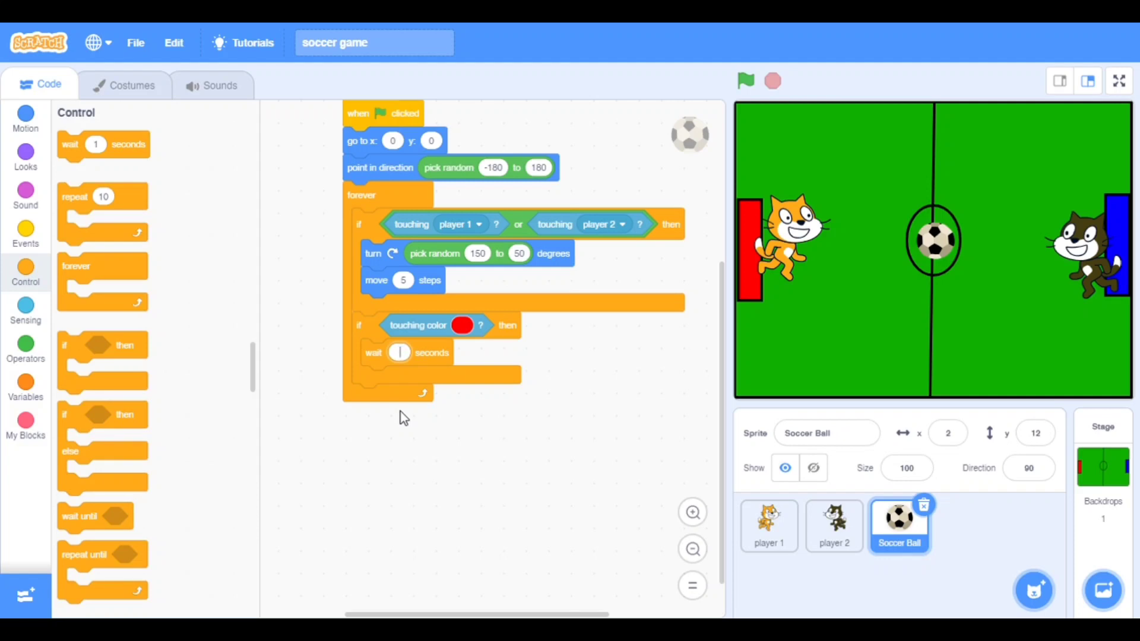
{"action": "type", "text": "0.1"}
Create the score variables Player 1 and Player 2.
{"action": "left_click", "coordinate": [33, 396]}
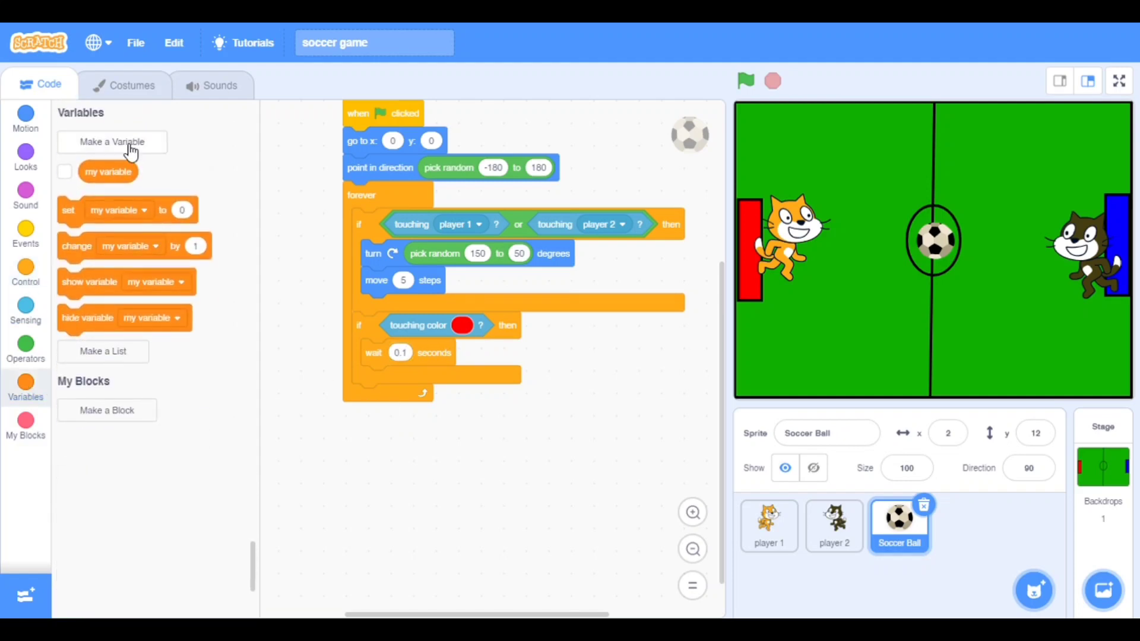
{"action": "left_click", "coordinate": [112, 141]}
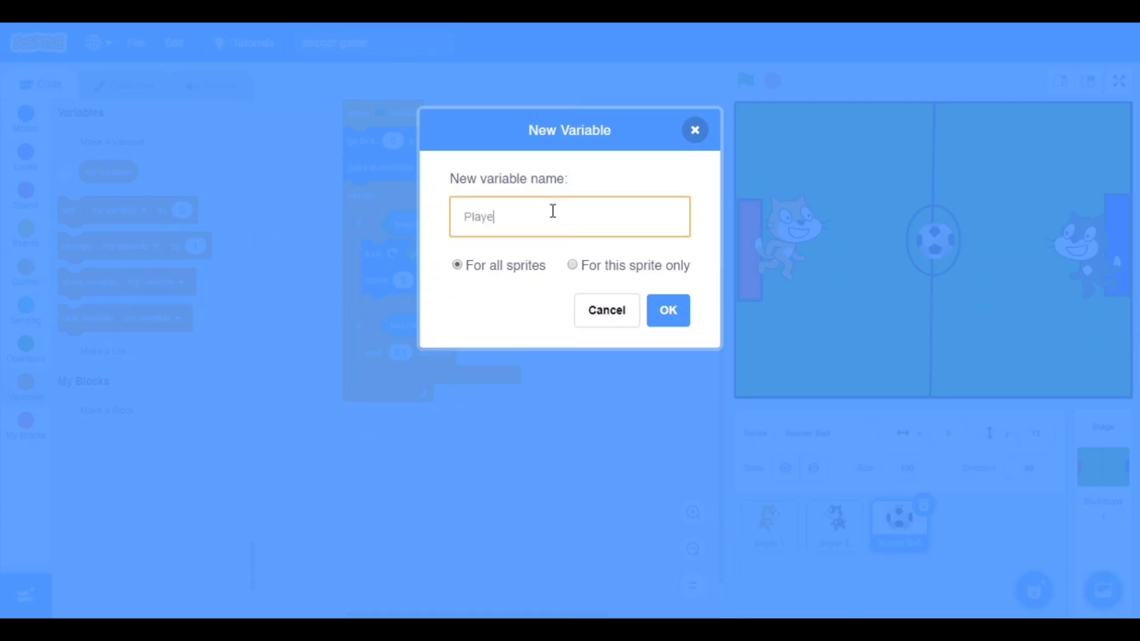
{"action": "left_click", "coordinate": [663, 317]}
{"action": "left_click", "coordinate": [112, 141]}
{"action": "type", "text": "r 2"}
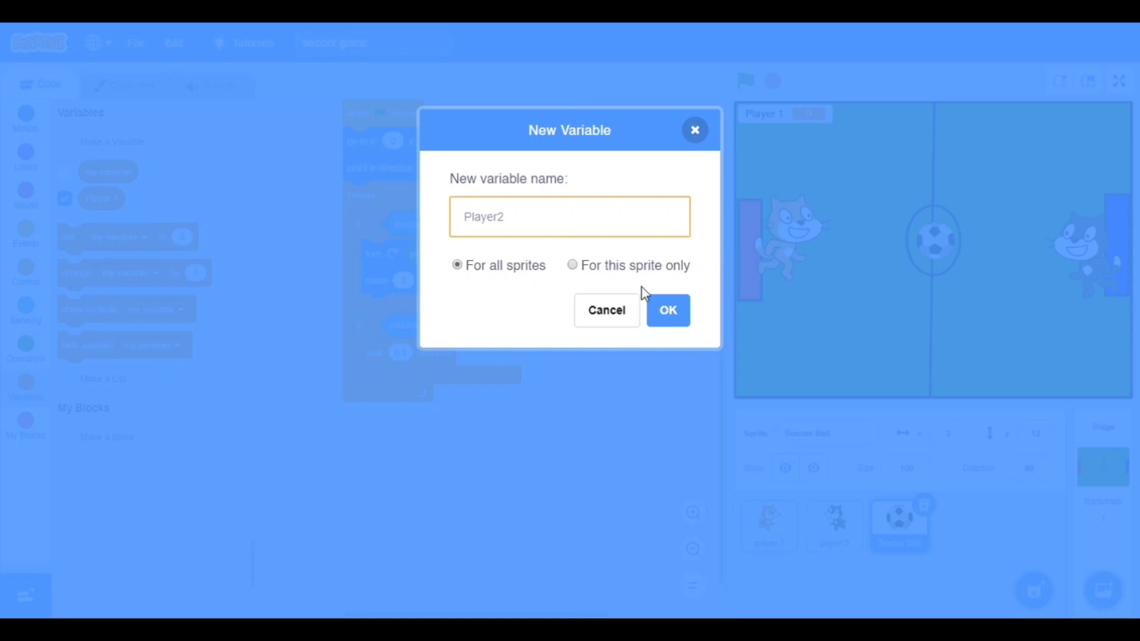
{"action": "left_click", "coordinate": [670, 311]}
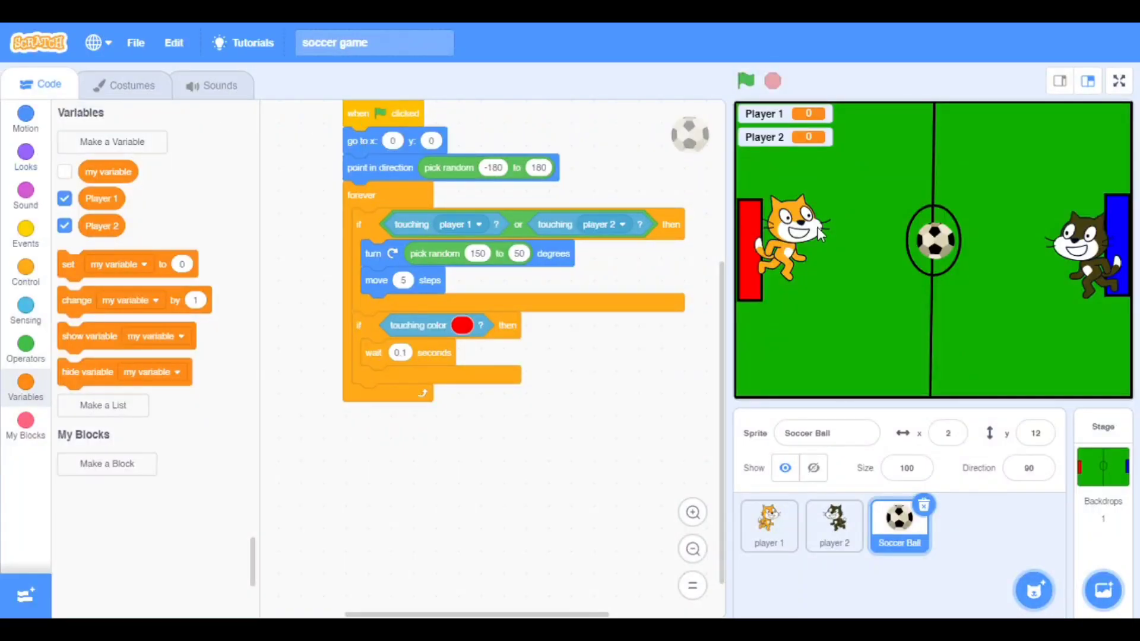
Show both counters as large readouts and place them in the stage's top-left and top-right corners.
{"action": "double_click", "coordinate": [806, 135]}
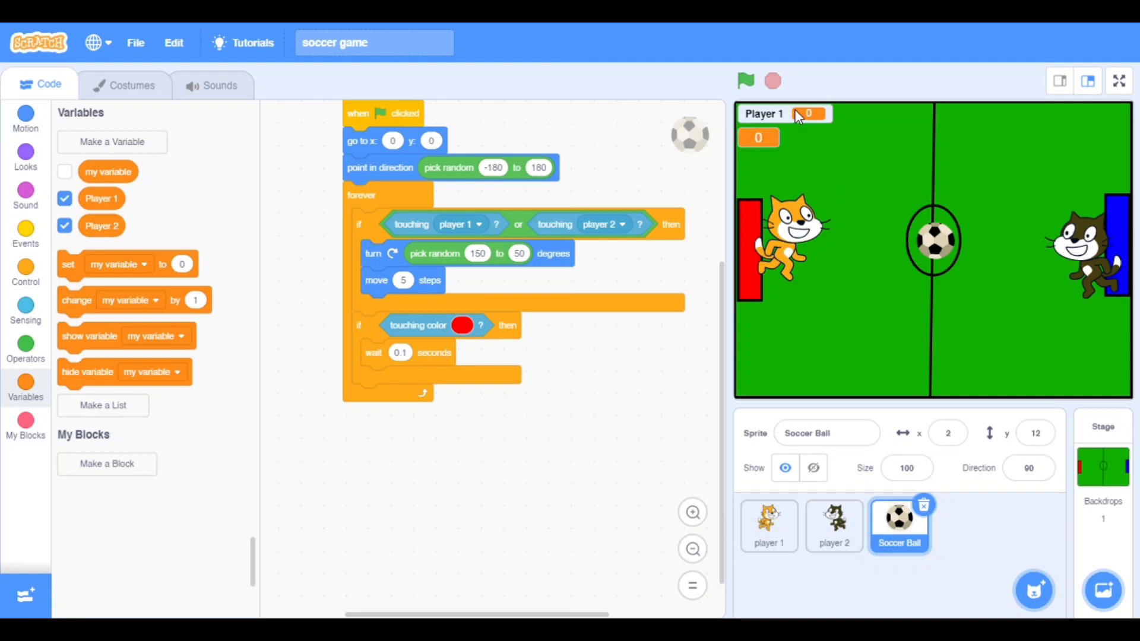
{"action": "double_click", "coordinate": [795, 113]}
{"action": "left_click_drag", "start_coordinate": [778, 111], "coordinate": [782, 105]}
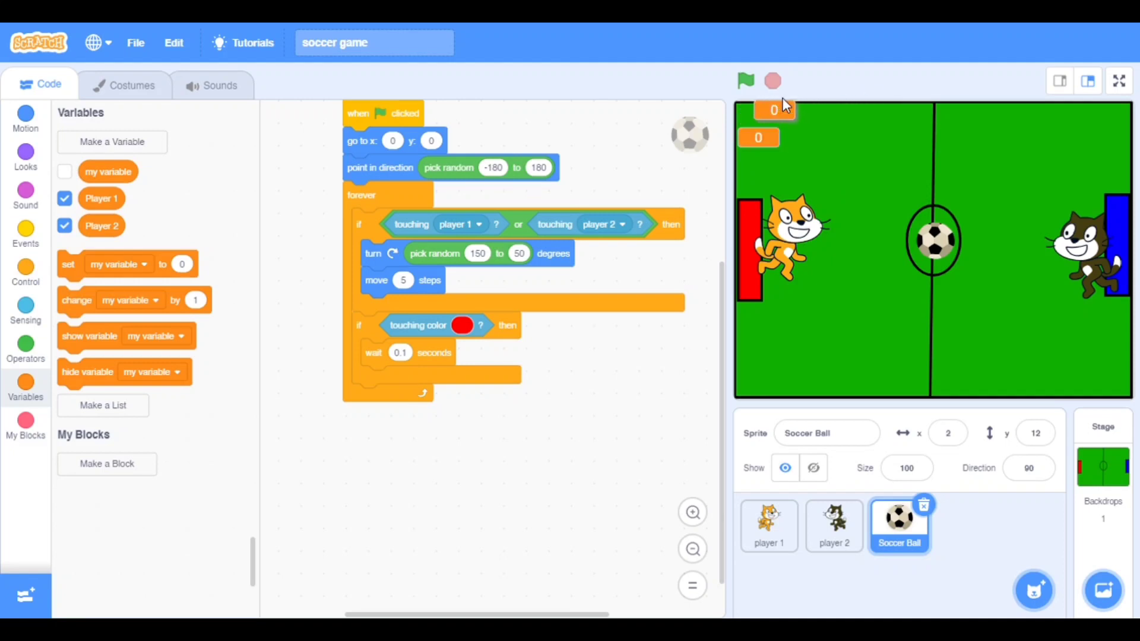
{"action": "mouse_move", "coordinate": [758, 137]}
{"action": "left_mouse_down"}
{"action": "mouse_move", "coordinate": [1118, 120]}
{"action": "mouse_move", "coordinate": [1111, 112]}
{"action": "left_mouse_up"}
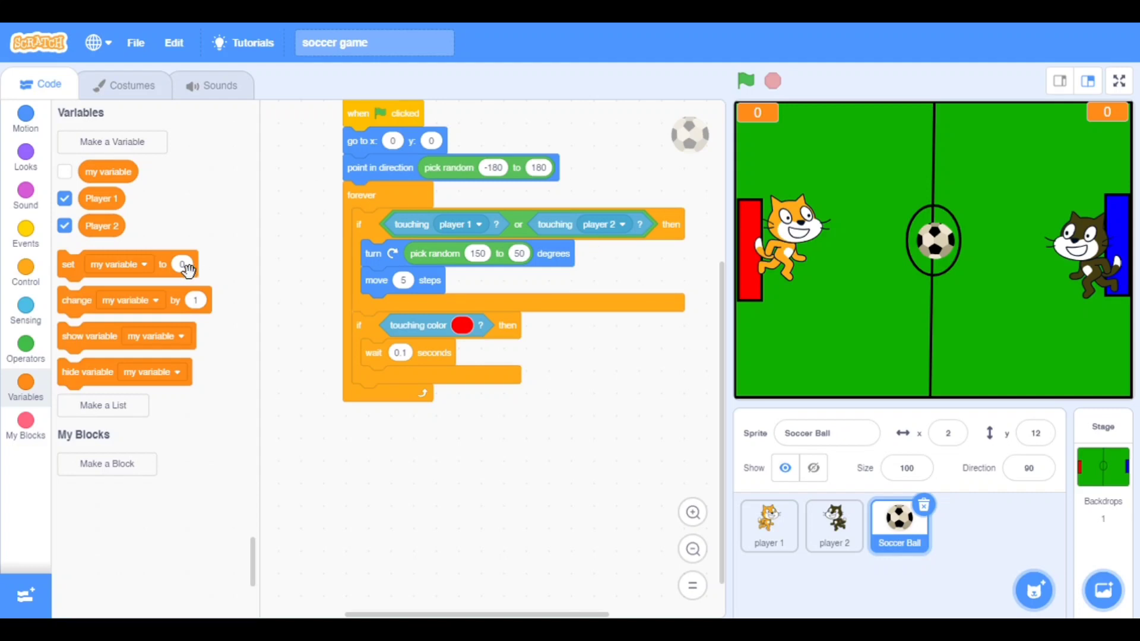
After the wait, change Player 2's score by 1.
{"action": "left_click_drag", "start_coordinate": [78, 301], "coordinate": [423, 383]}
{"action": "left_click", "coordinate": [455, 380]}
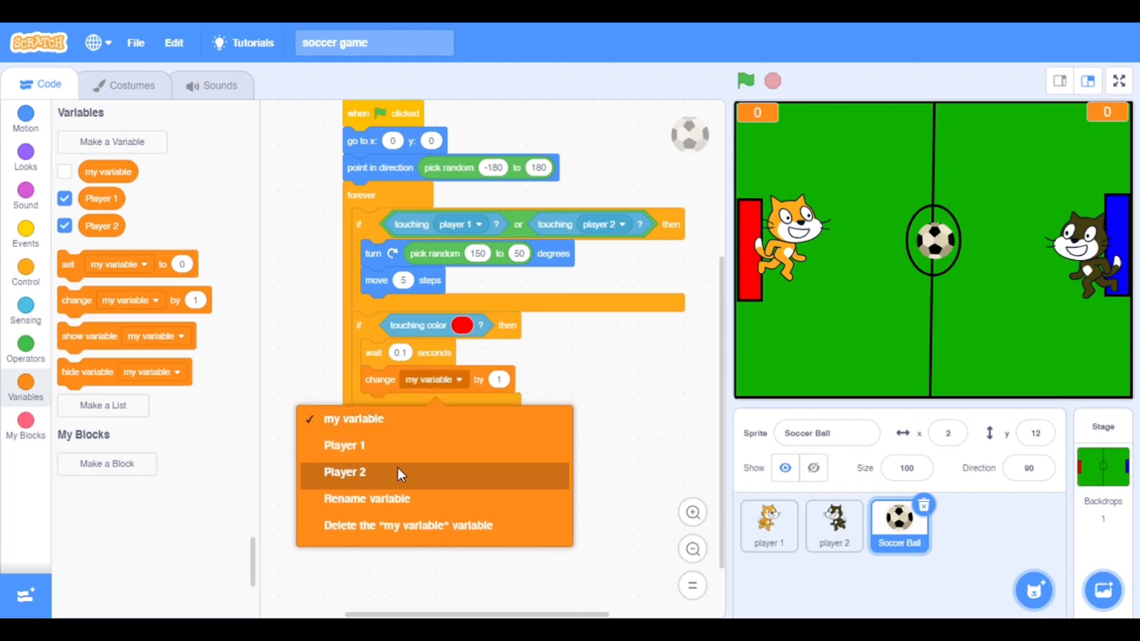
{"action": "left_click", "coordinate": [397, 467]}
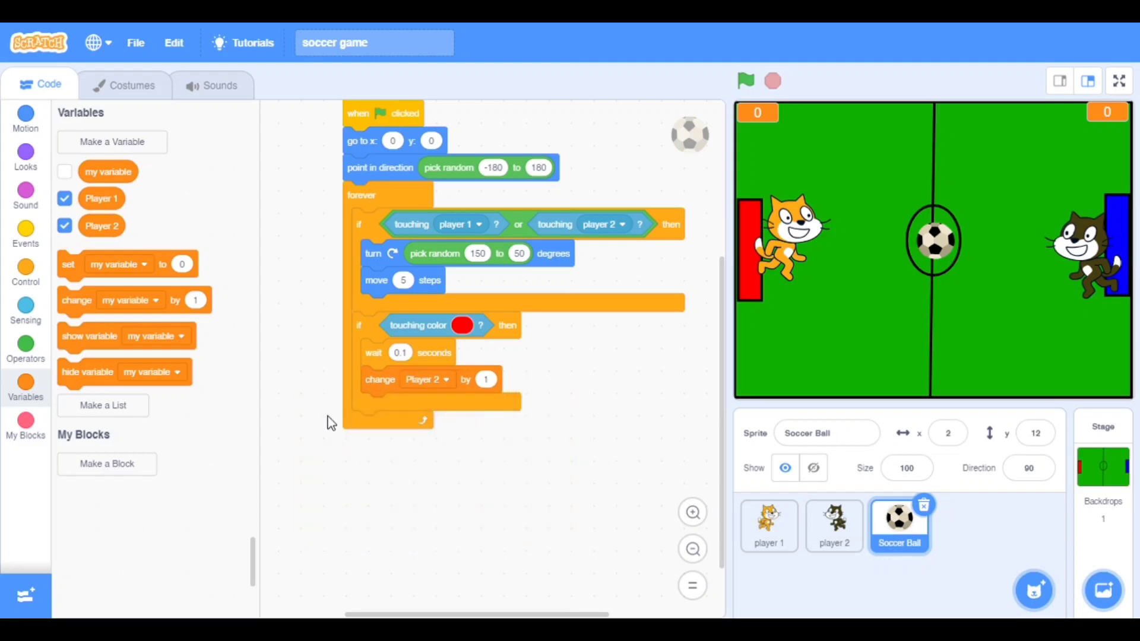
{"action": "scroll", "coordinate": [161, 383], "scroll_direction": "up", "scroll_amount": 5}
Send the ball back to x 0, y 0 after the score change.
{"action": "left_click", "coordinate": [25, 116]}
{"action": "scroll", "coordinate": [161, 329], "scroll_direction": "up", "scroll_amount": 5}
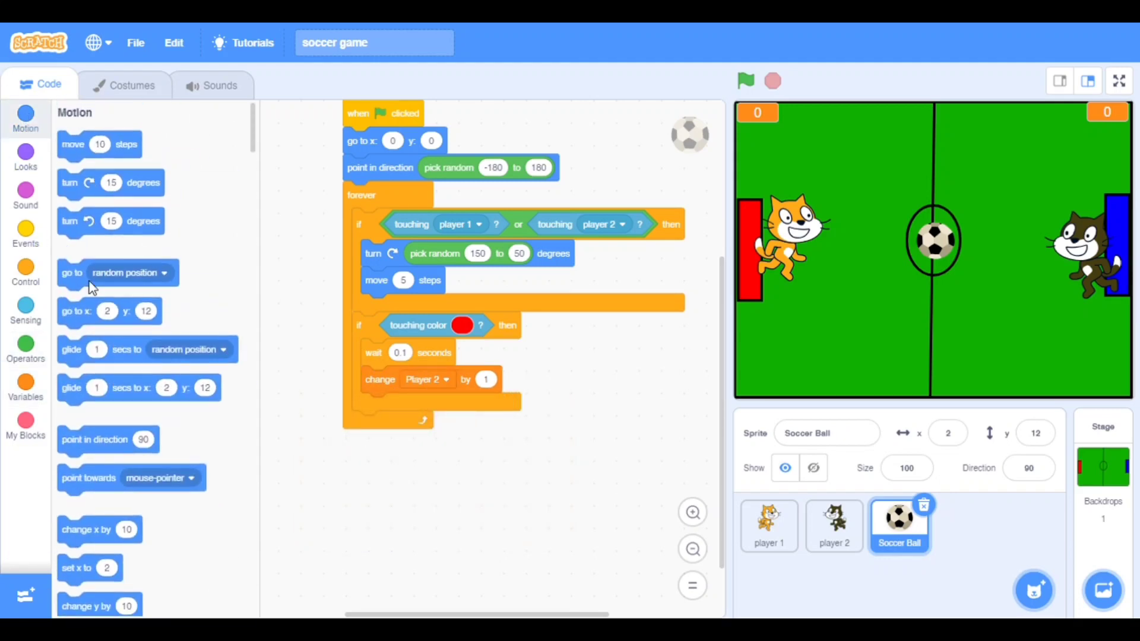
{"action": "left_click_drag", "start_coordinate": [78, 313], "coordinate": [405, 411]}
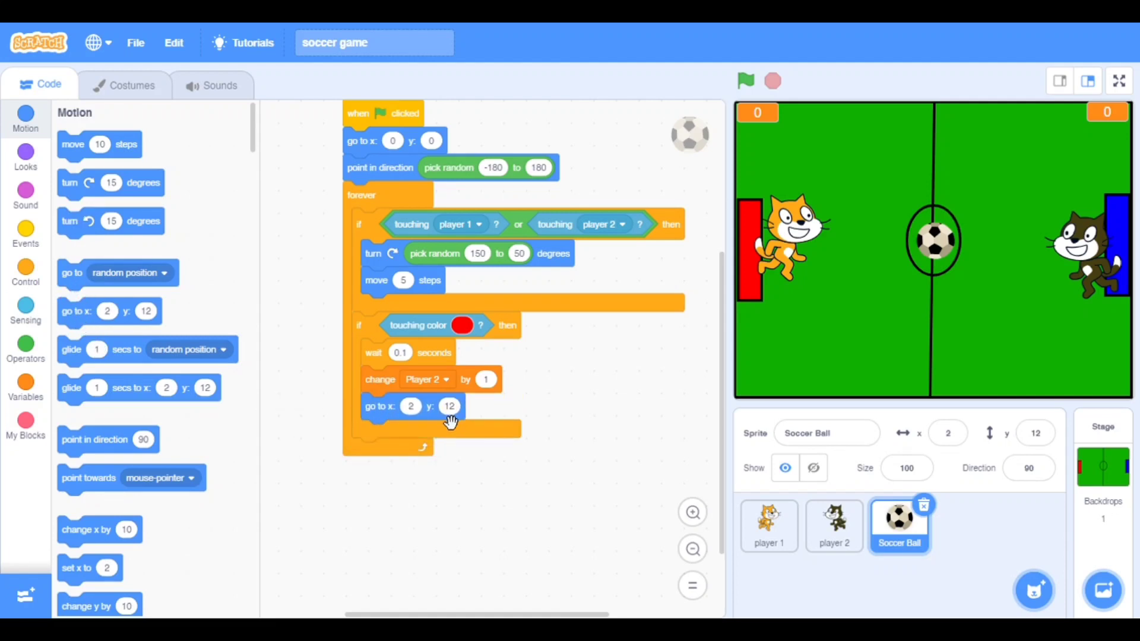
{"action": "left_click", "coordinate": [411, 407]}
{"action": "key", "text": "BackSpace"}
{"action": "type", "text": "0"}
{"action": "left_click", "coordinate": [450, 406]}
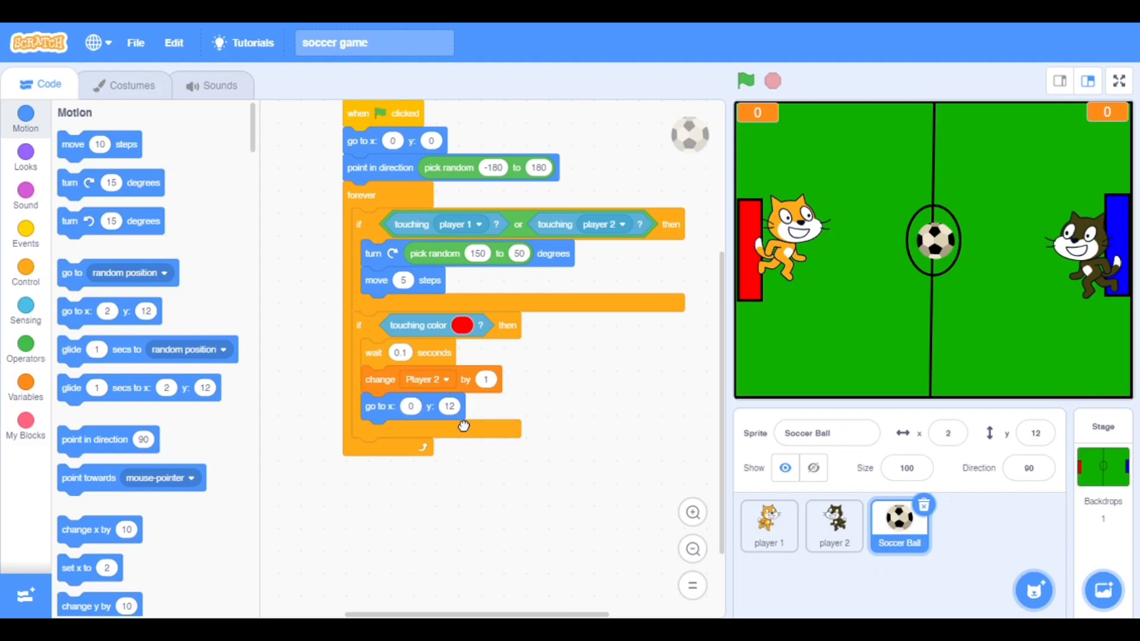
{"action": "left_click", "coordinate": [481, 461]}
Duplicate the red-goal check and drop the copy below the original, stopping the script.
{"action": "right_click", "coordinate": [385, 328]}
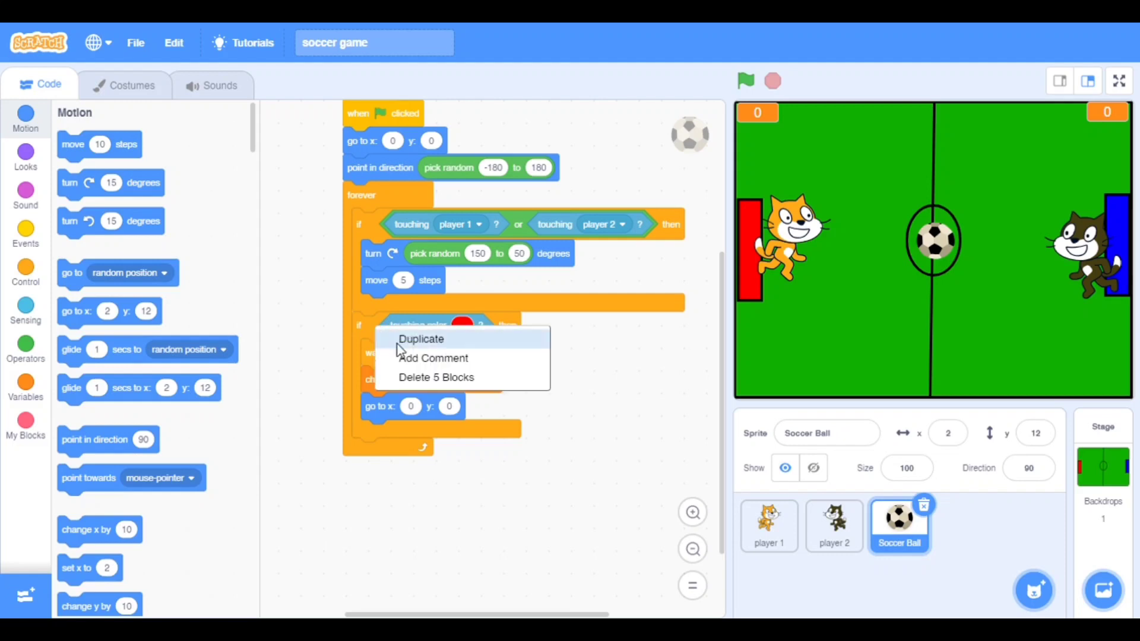
{"action": "left_click", "coordinate": [420, 338]}
{"action": "left_click", "coordinate": [371, 478]}
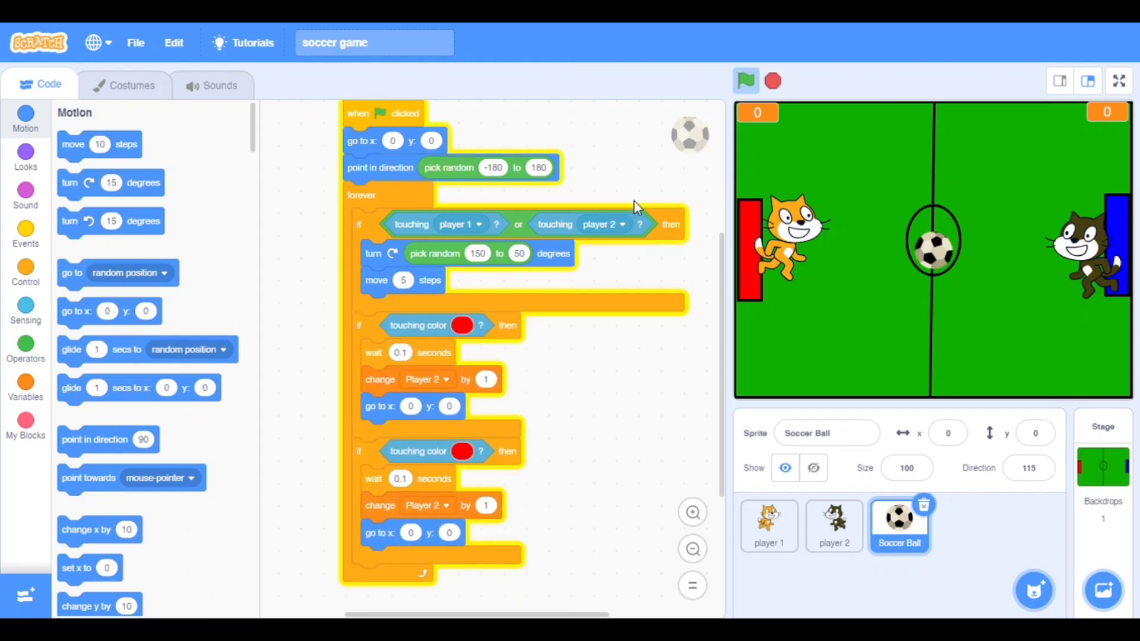
{"action": "left_click", "coordinate": [773, 80]}
{"action": "scroll", "coordinate": [621, 396], "scroll_direction": "down", "scroll_amount": 5}
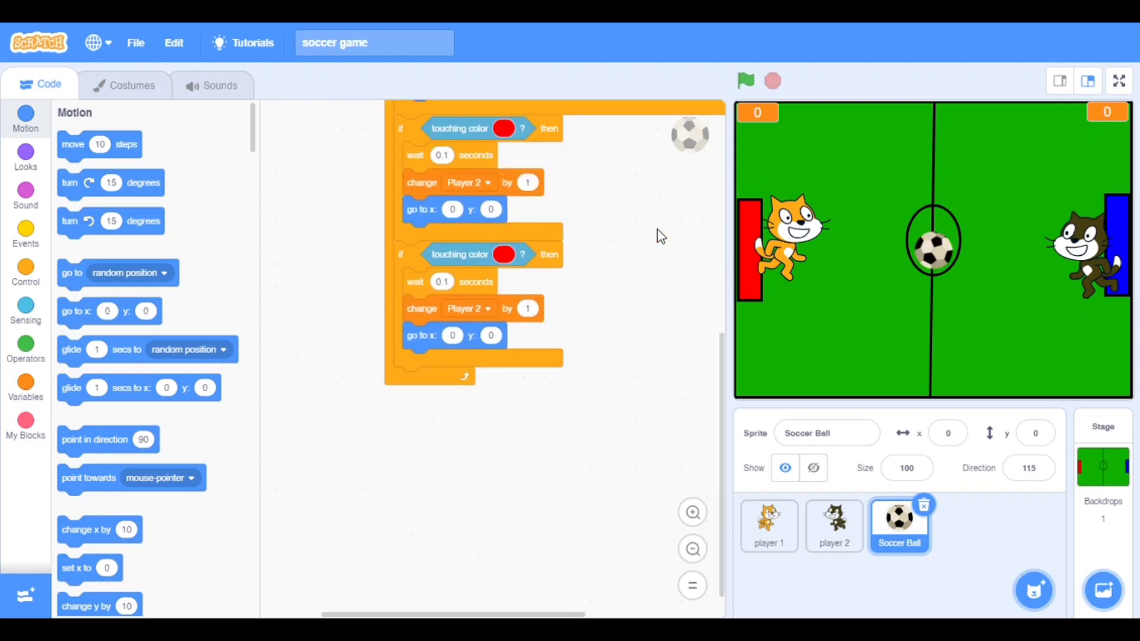
Set the copied check's touching colour to the blue goal's colour sampled from the stage.
{"action": "left_click", "coordinate": [496, 259]}
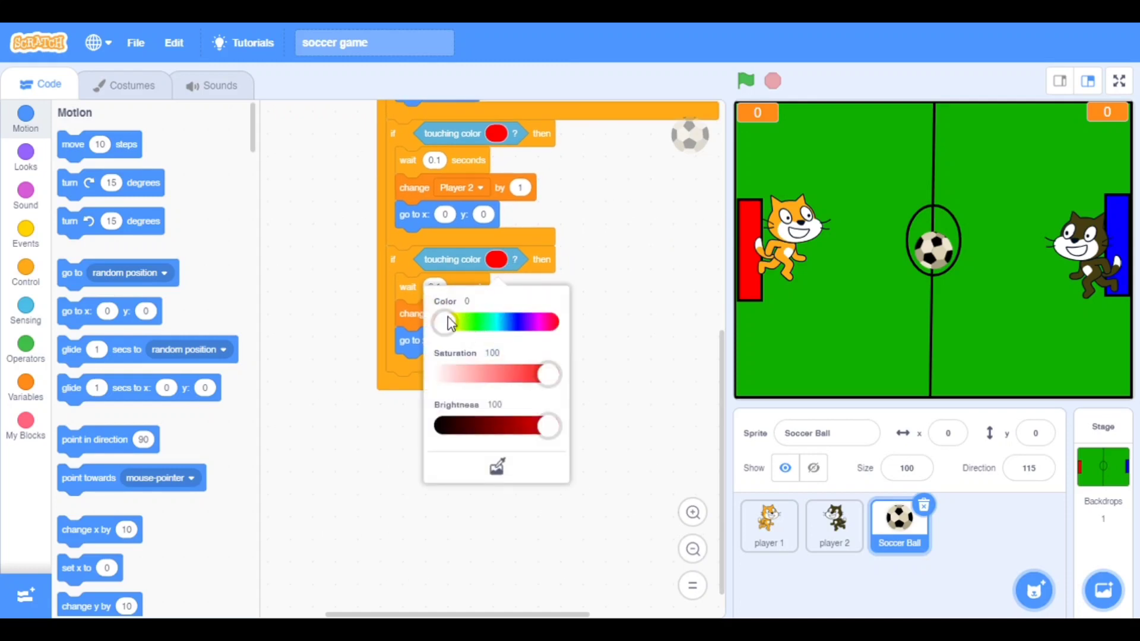
{"action": "left_click_drag", "start_coordinate": [446, 322], "coordinate": [517, 323]}
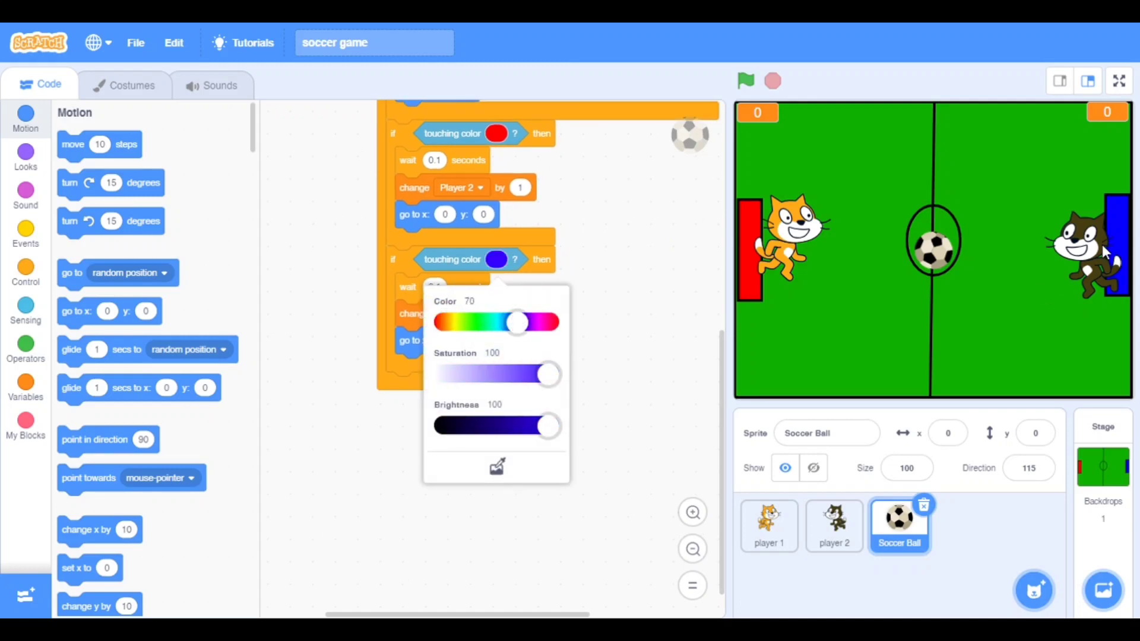
{"action": "left_click", "coordinate": [497, 468]}
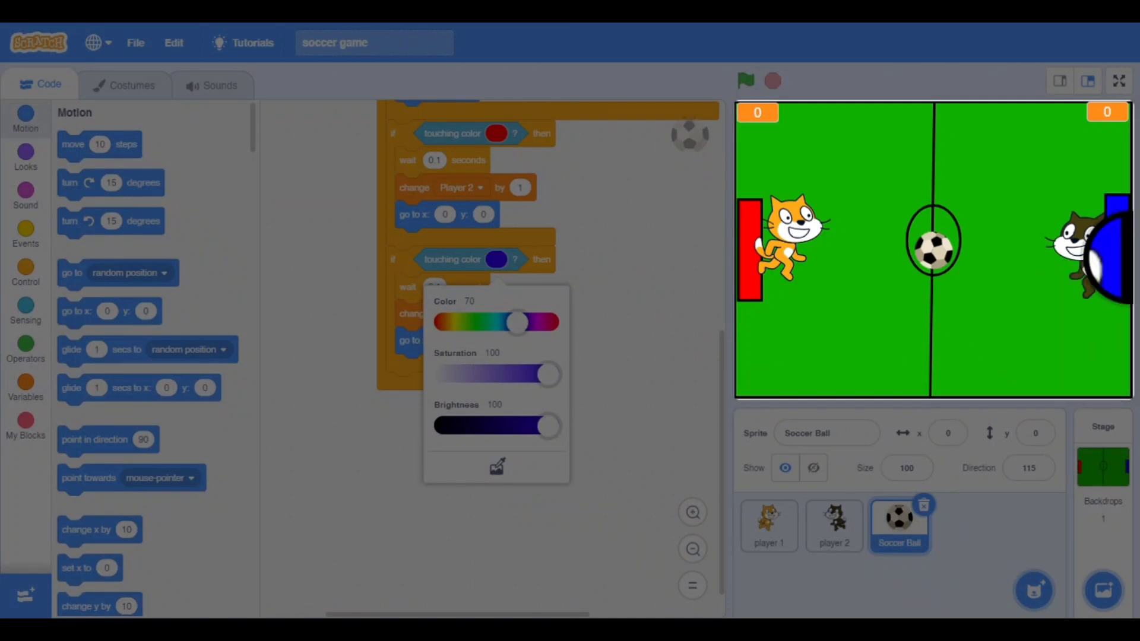
{"action": "left_click", "coordinate": [1118, 226]}
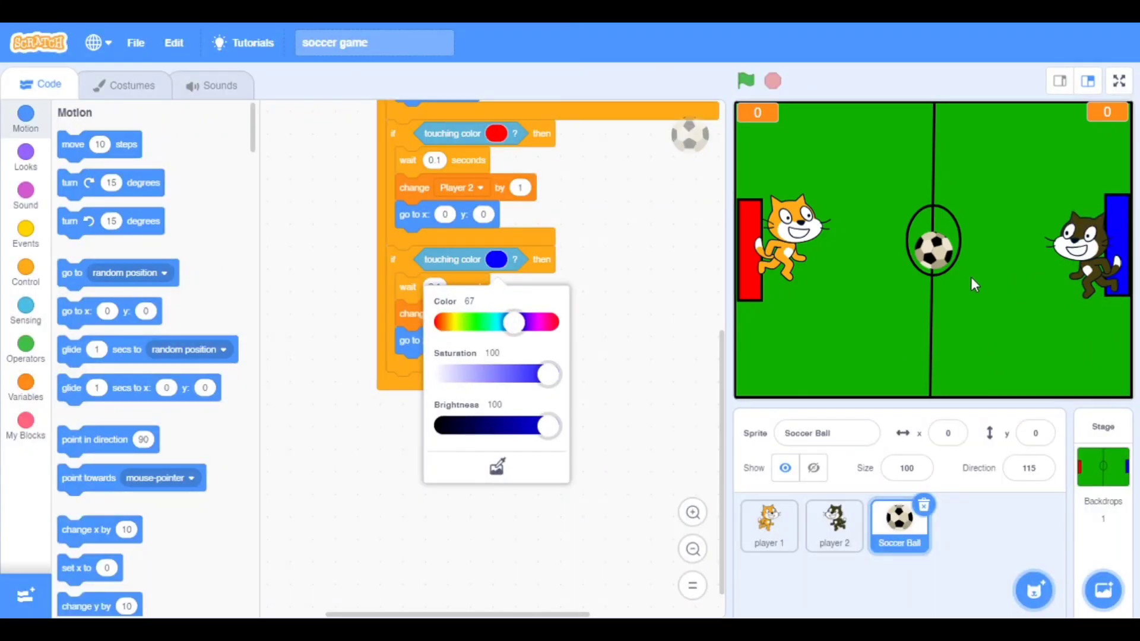
{"action": "left_click", "coordinate": [563, 514]}
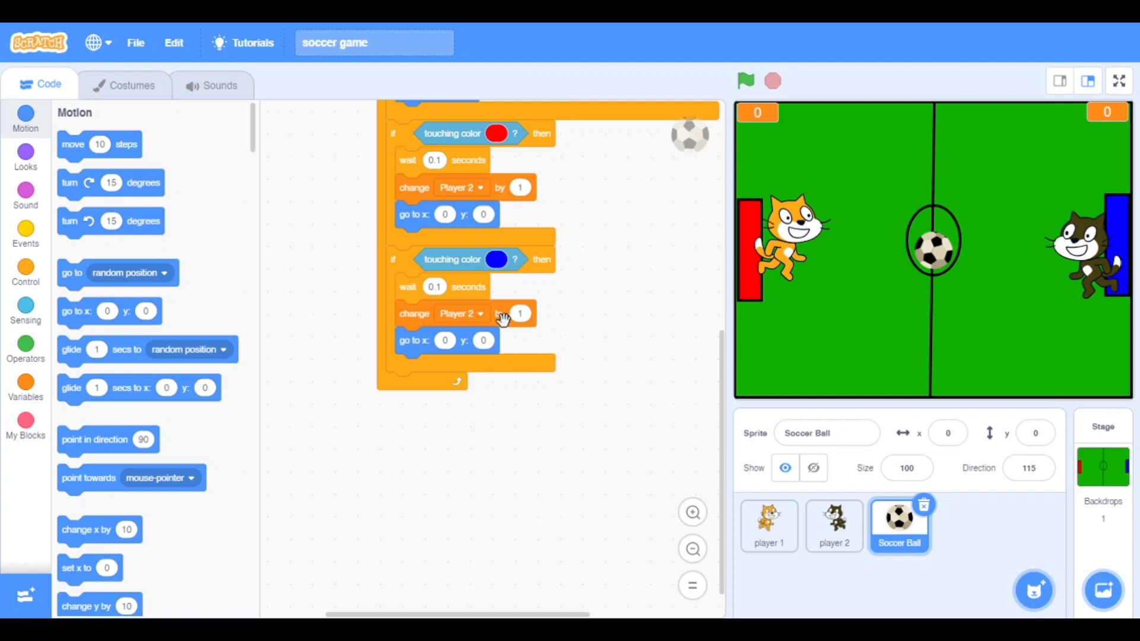
Make the blue-goal branch change Player 1's score by 1 instead of Player 2's.
{"action": "left_click", "coordinate": [479, 313]}
{"action": "left_click", "coordinate": [451, 491]}
{"action": "left_click", "coordinate": [474, 186]}
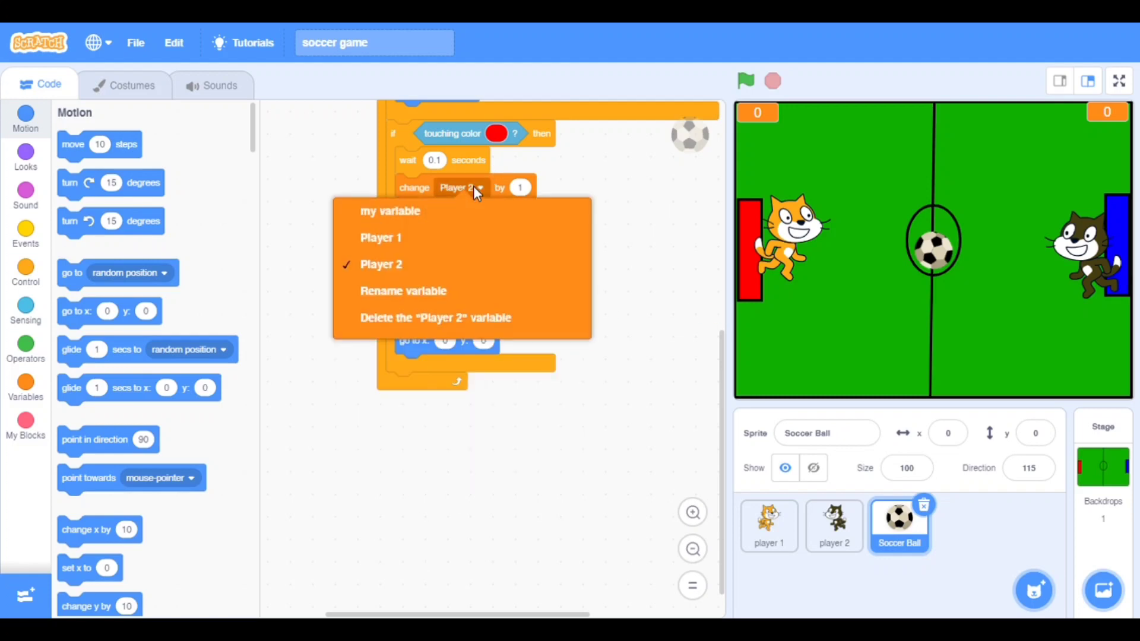
{"action": "left_click", "coordinate": [452, 429]}
{"action": "left_click", "coordinate": [479, 314]}
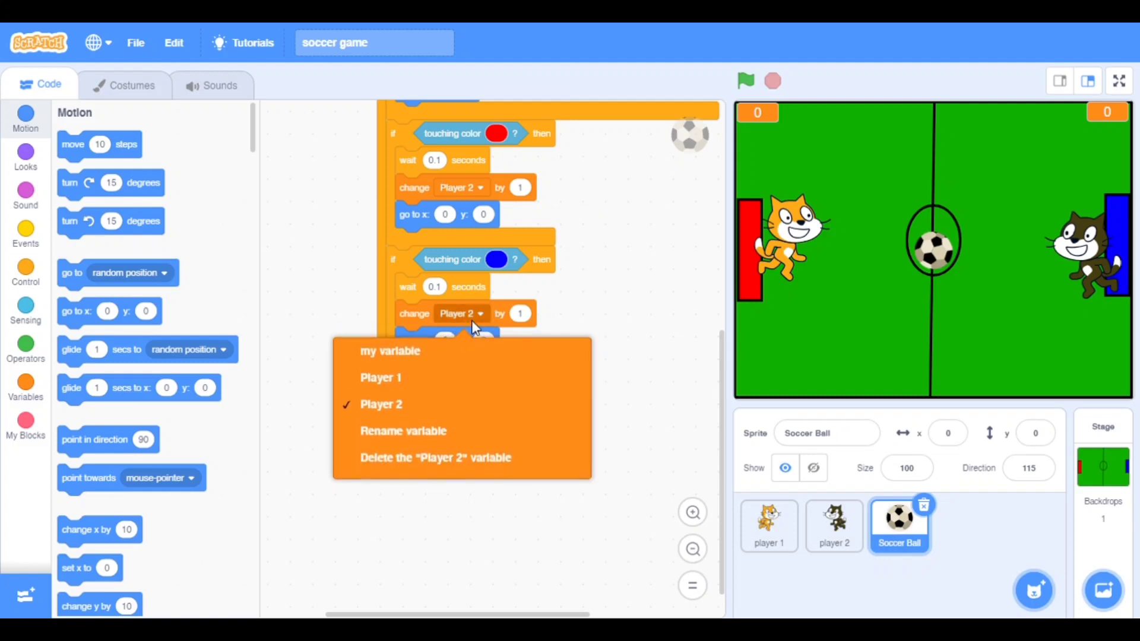
{"action": "left_click", "coordinate": [434, 401]}
{"action": "left_click", "coordinate": [480, 314]}
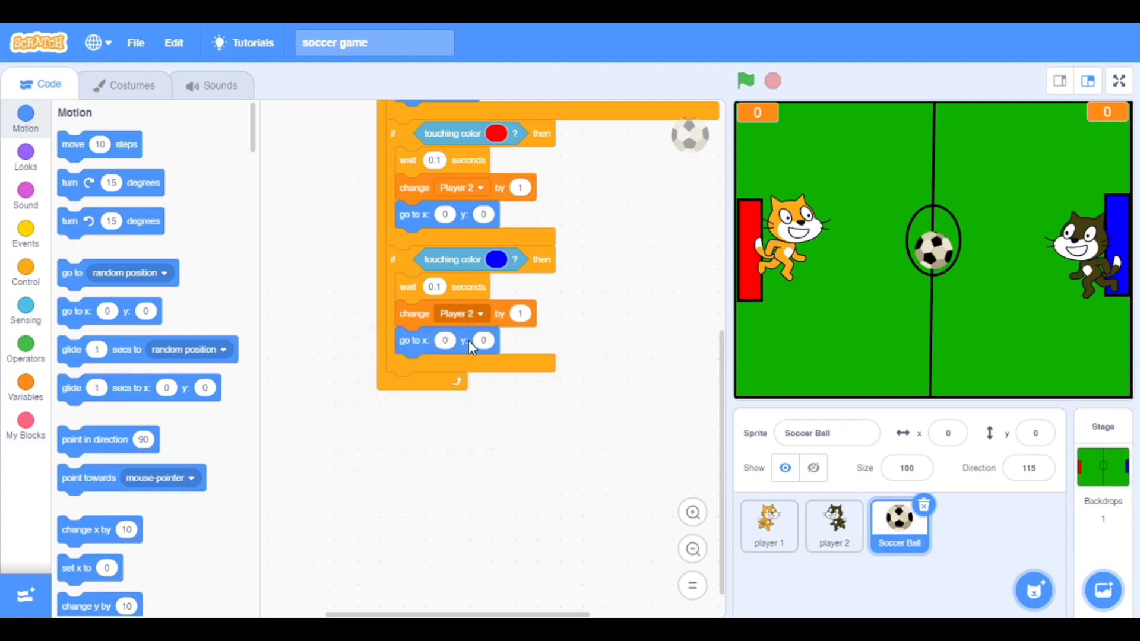
{"action": "left_click", "coordinate": [418, 380]}
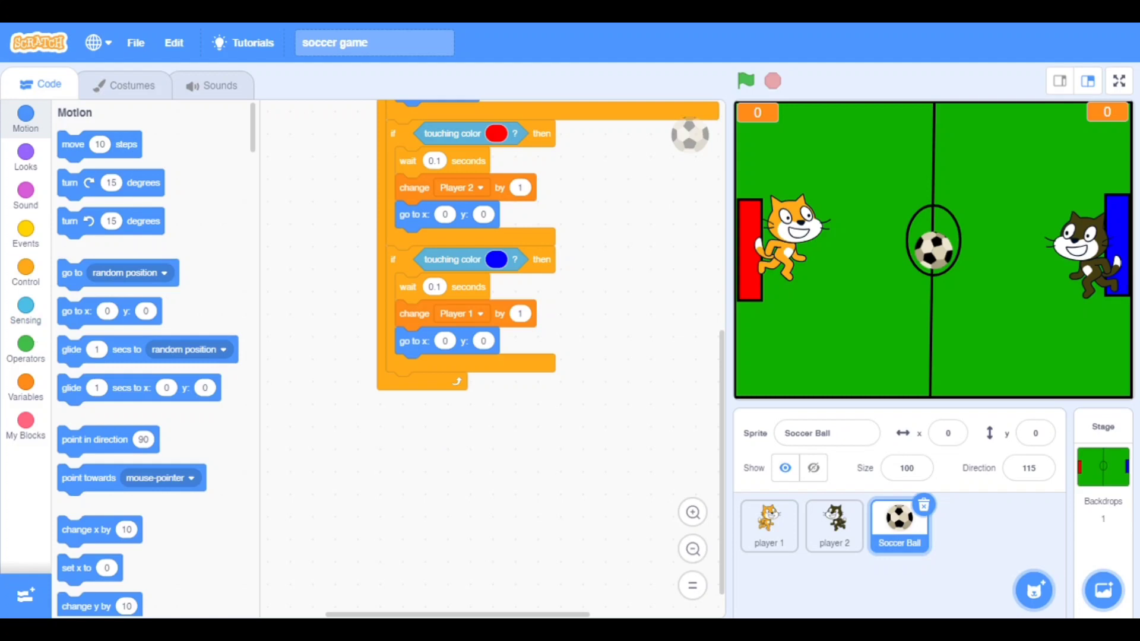
{"action": "scroll", "coordinate": [89, 381], "scroll_direction": "down", "scroll_amount": 3}
{"action": "scroll", "coordinate": [134, 427], "scroll_direction": "down", "scroll_amount": 3}
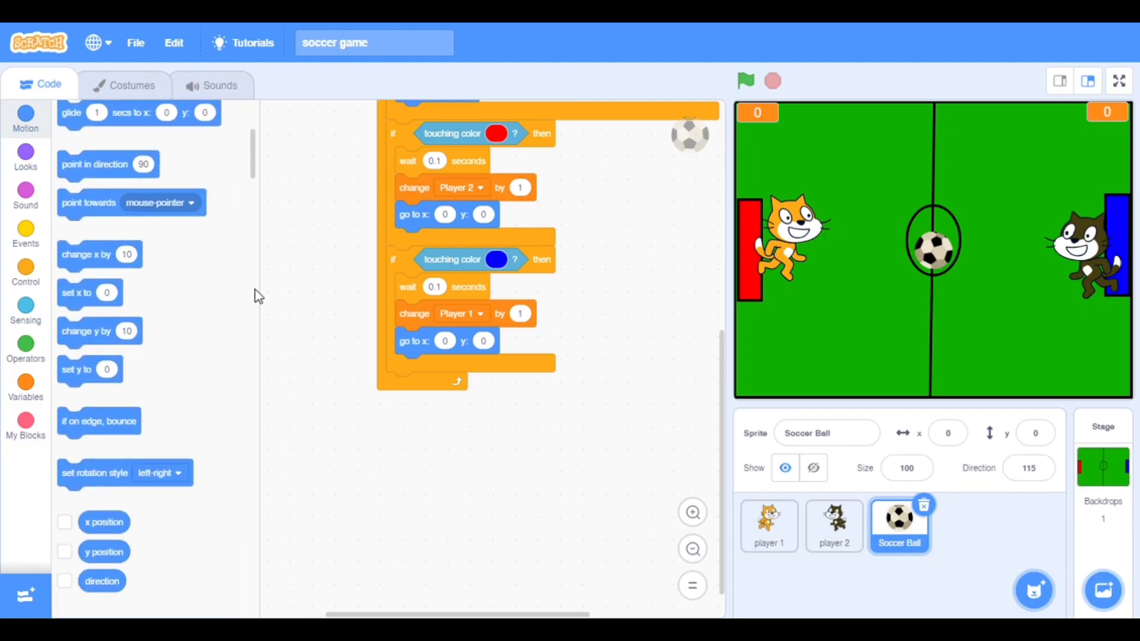
Add 'if on edge, bounce' to the ball's forever loop and select the player 1 sprite.
{"action": "mouse_move", "coordinate": [98, 424]}
{"action": "left_mouse_down"}
{"action": "mouse_move", "coordinate": [446, 371]}
{"action": "mouse_move", "coordinate": [470, 396]}
{"action": "left_mouse_up"}
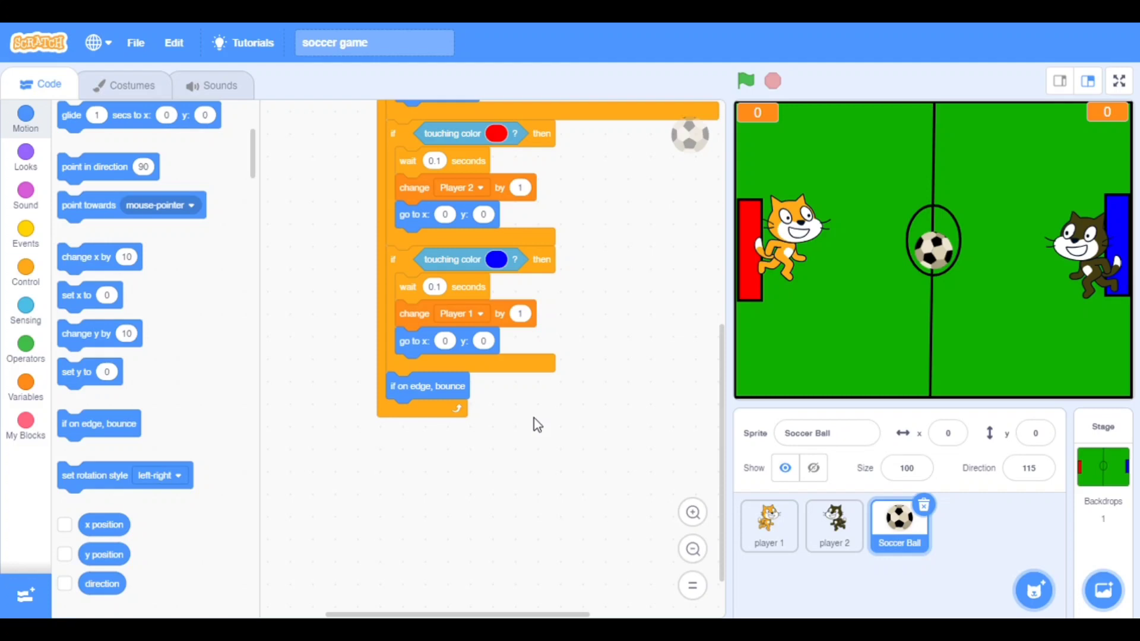
{"action": "left_click", "coordinate": [769, 523]}
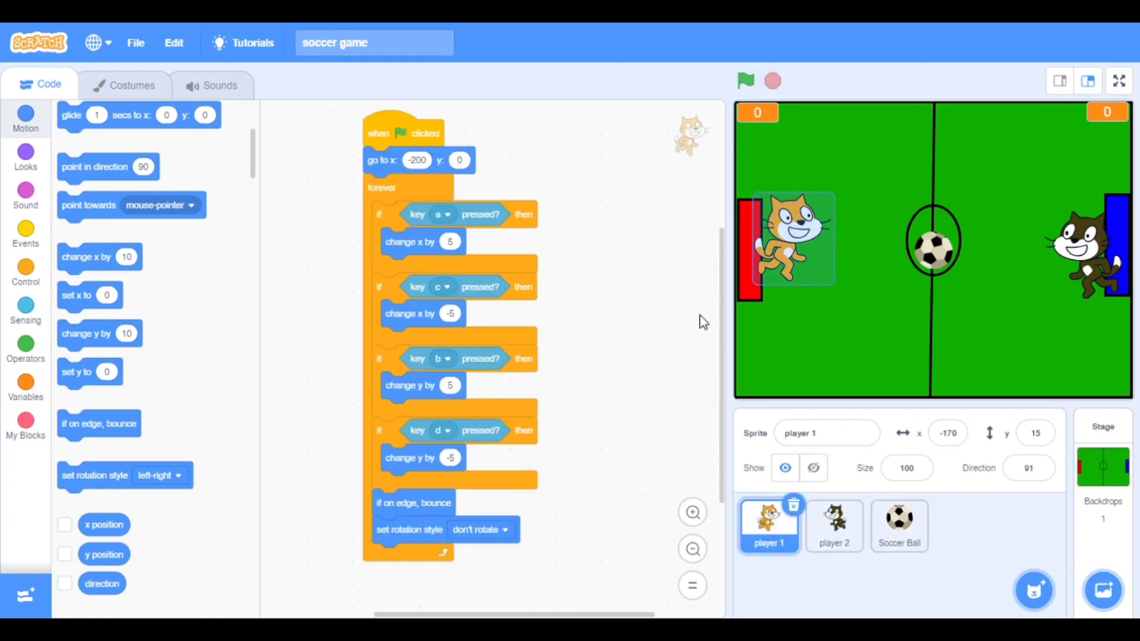
Delete player 1, duplicate player 2's cat, move the copy to the first slot and rename it Player 1.
{"action": "left_click", "coordinate": [746, 82]}
{"action": "left_click", "coordinate": [793, 508]}
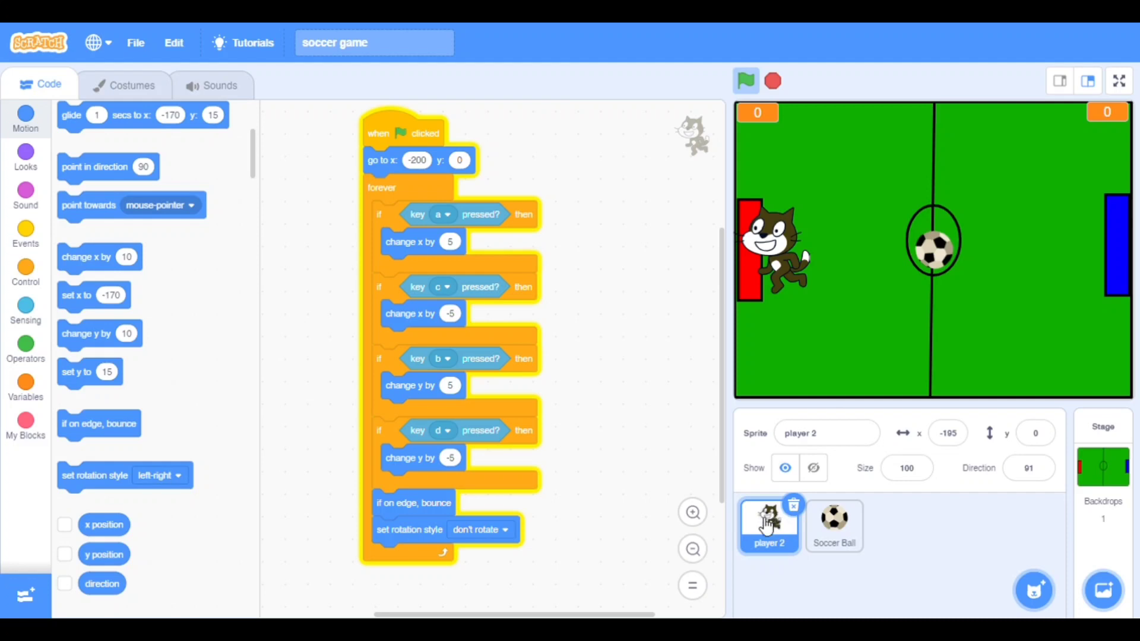
{"action": "left_click", "coordinate": [789, 539]}
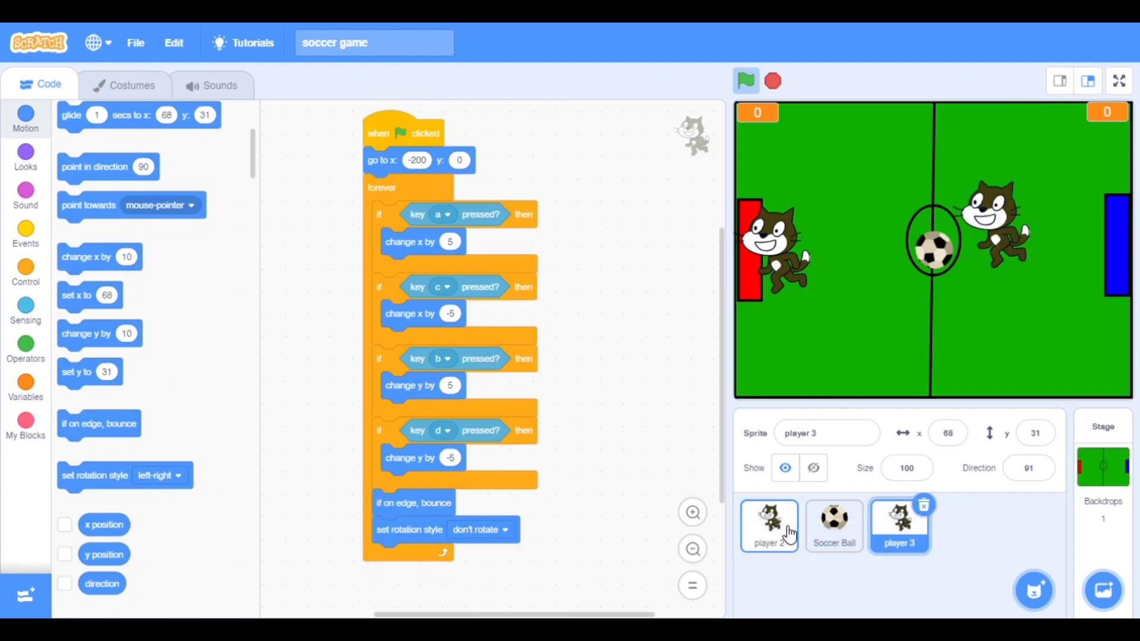
{"action": "left_click_drag", "start_coordinate": [899, 525], "coordinate": [761, 525]}
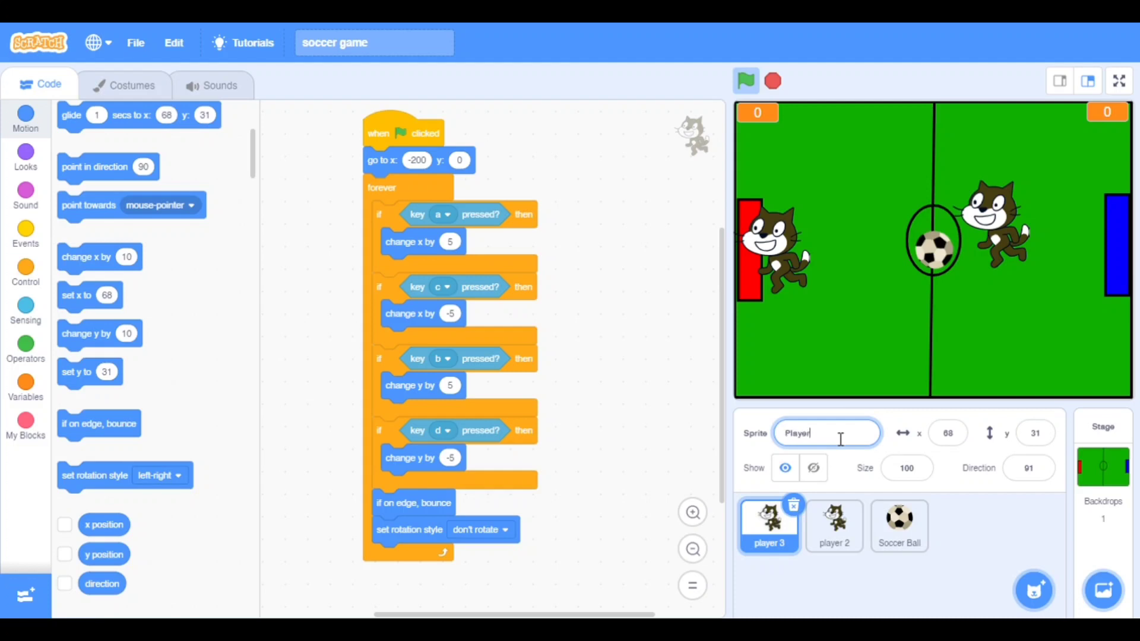
{"action": "left_click", "coordinate": [846, 593]}
In costume1, set the fill colour to a bright yellow with the hue and brightness sliders.
{"action": "left_click", "coordinate": [125, 85]}
{"action": "left_click", "coordinate": [57, 134]}
{"action": "left_click", "coordinate": [189, 175]}
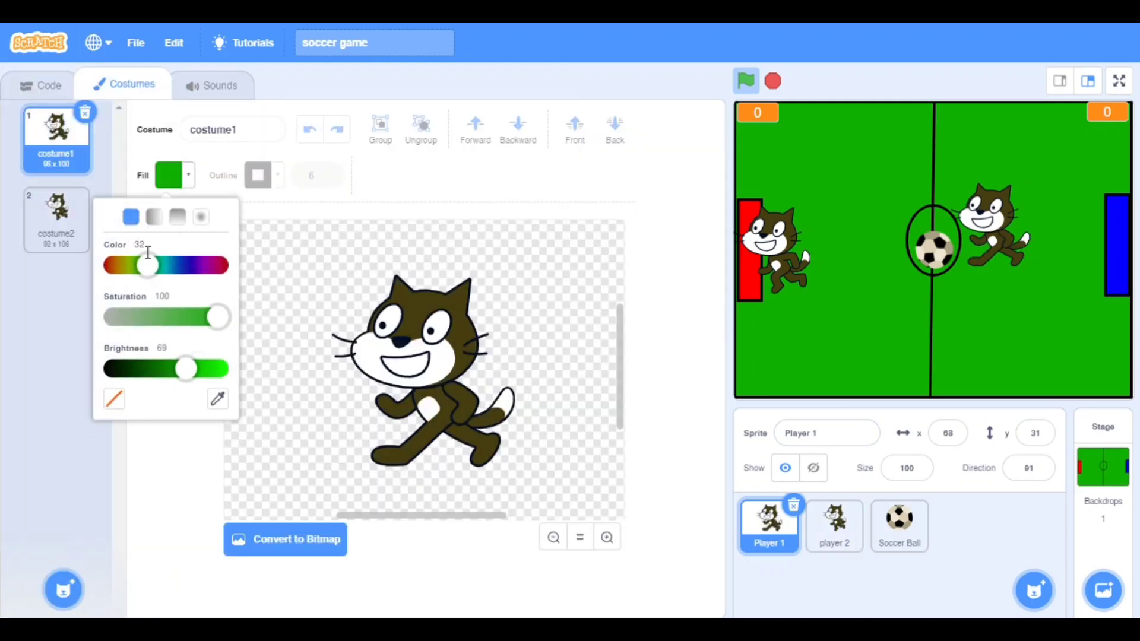
{"action": "left_click_drag", "start_coordinate": [143, 266], "coordinate": [132, 265]}
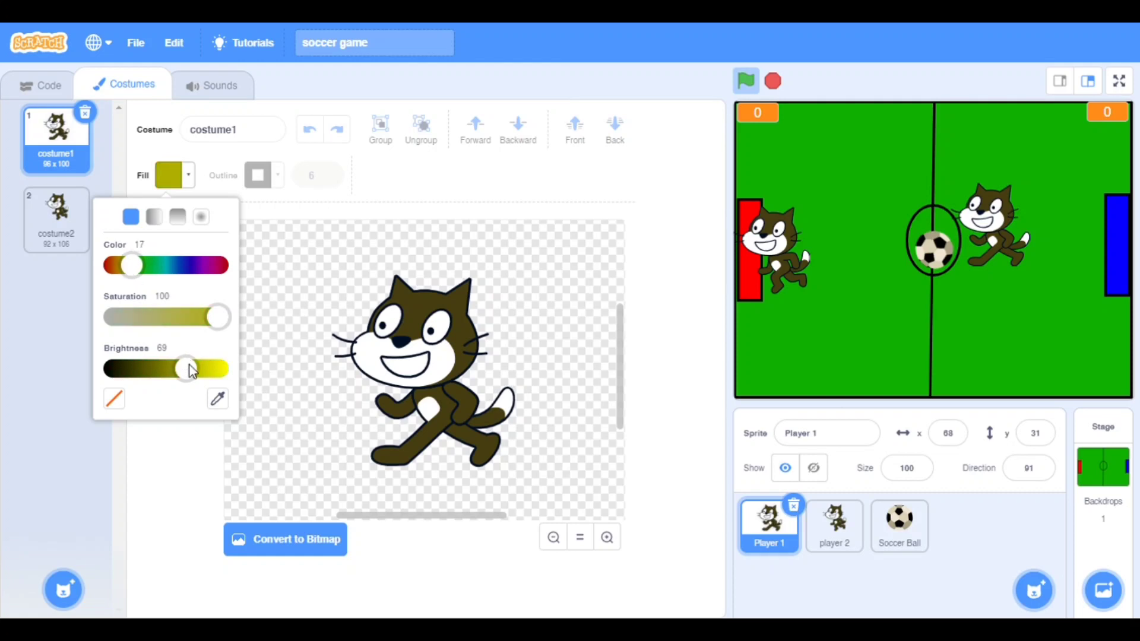
{"action": "left_click_drag", "start_coordinate": [187, 370], "coordinate": [223, 369]}
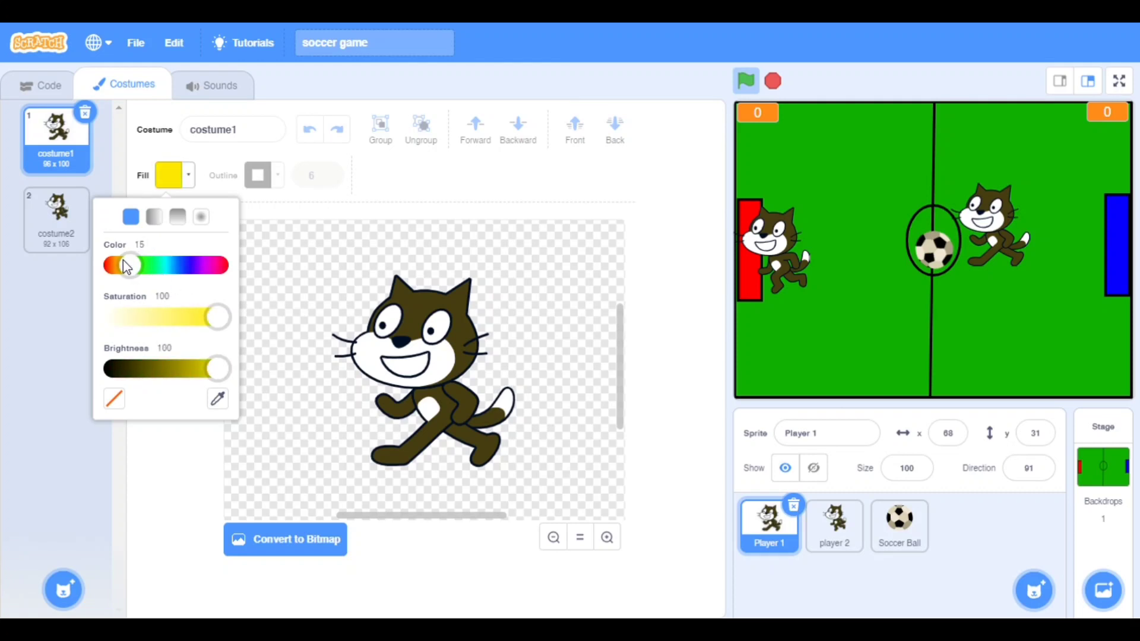
{"action": "left_click_drag", "start_coordinate": [126, 266], "coordinate": [128, 265]}
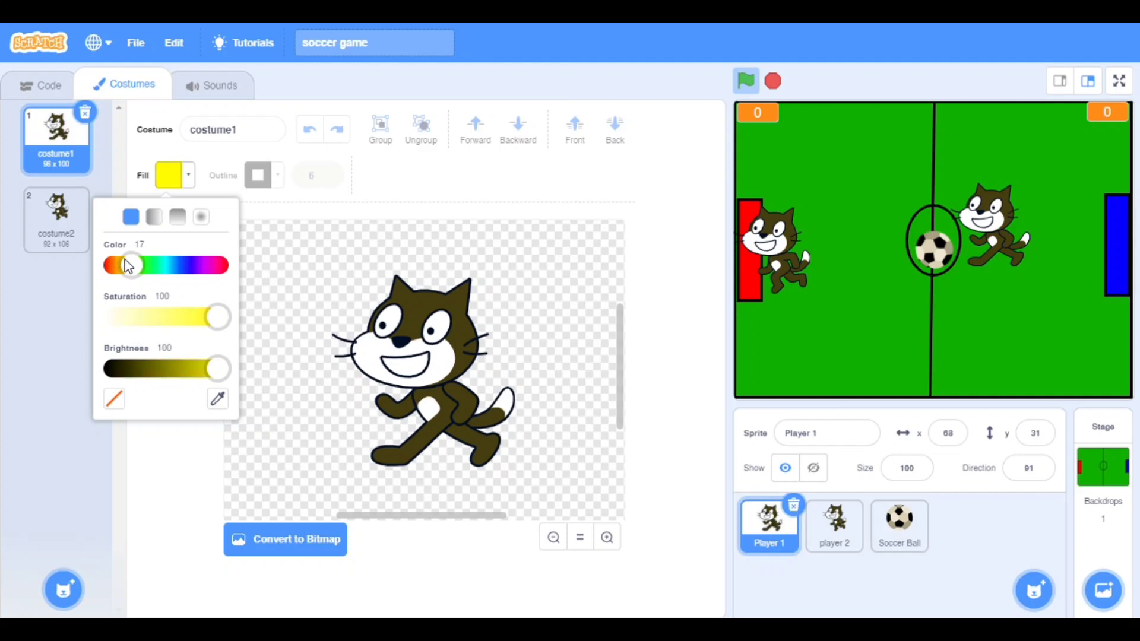
Bucket-fill the cat's head, legs, body and tail yellow.
{"action": "left_click", "coordinate": [458, 328]}
{"action": "left_click", "coordinate": [465, 448]}
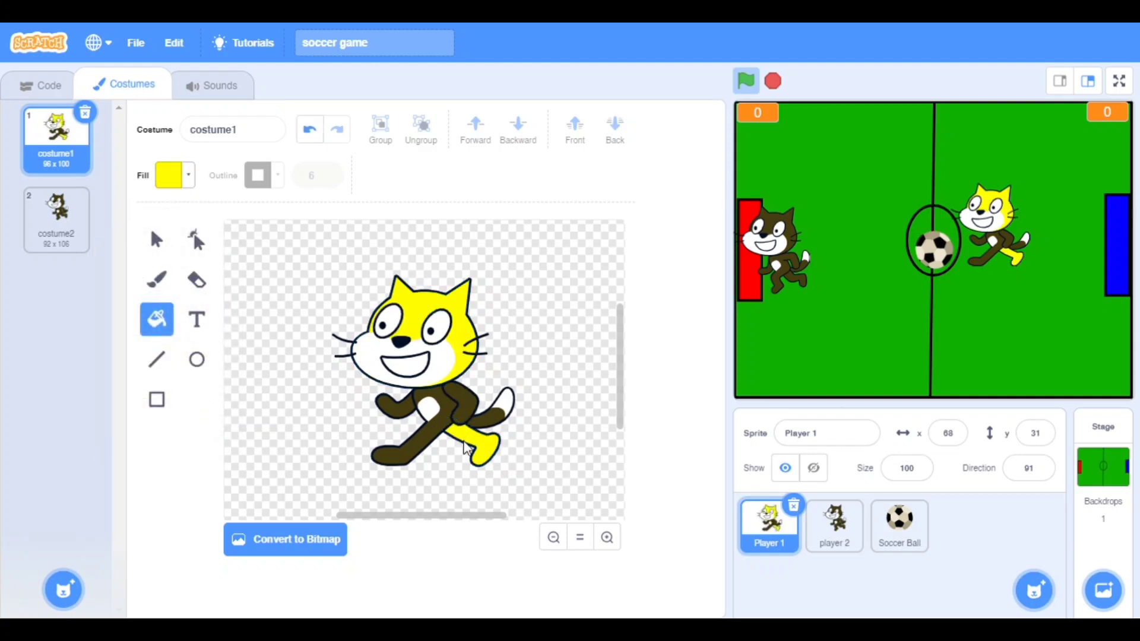
{"action": "left_click", "coordinate": [470, 403]}
{"action": "left_click", "coordinate": [398, 422]}
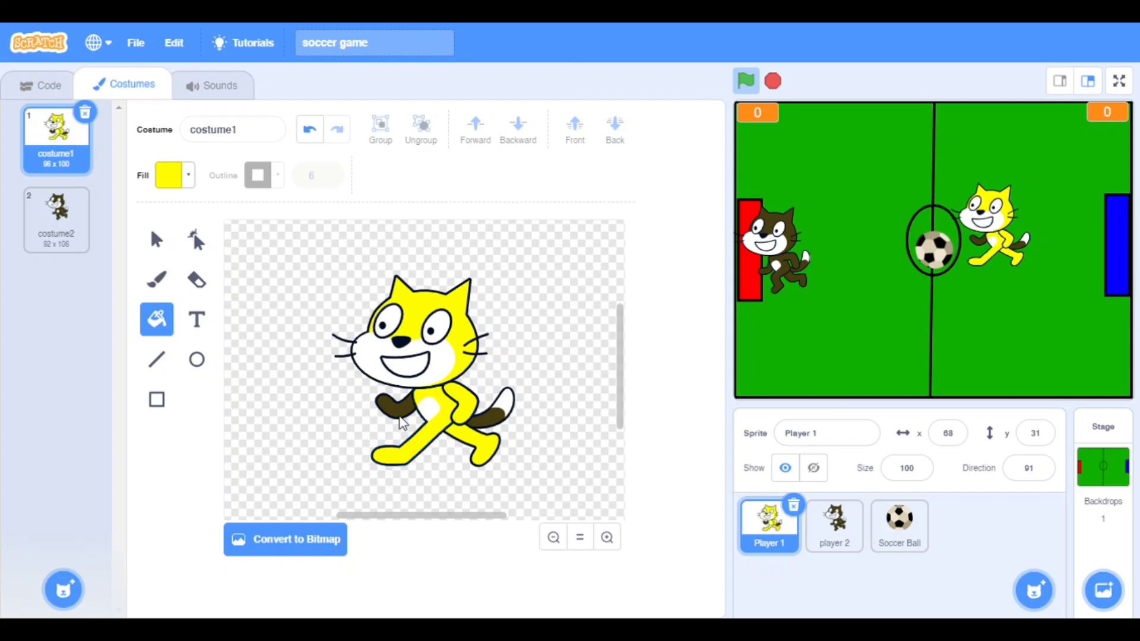
{"action": "left_click", "coordinate": [499, 409]}
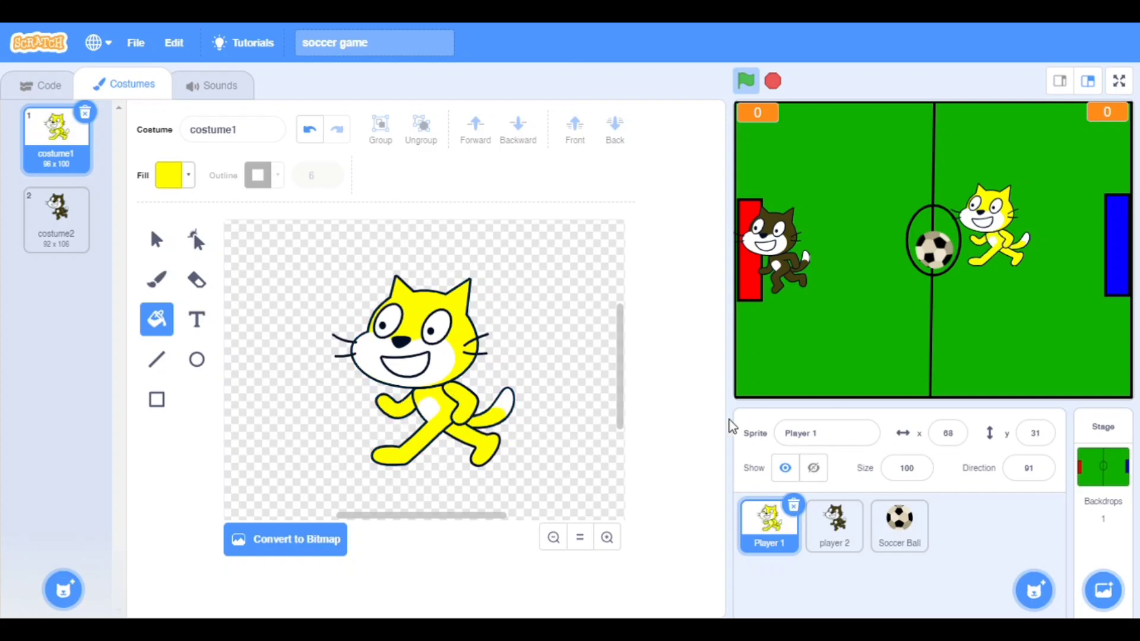
Darken the fill to olive yellow, refill the cat's head, body and limbs, and return to Code.
{"action": "left_click", "coordinate": [189, 176]}
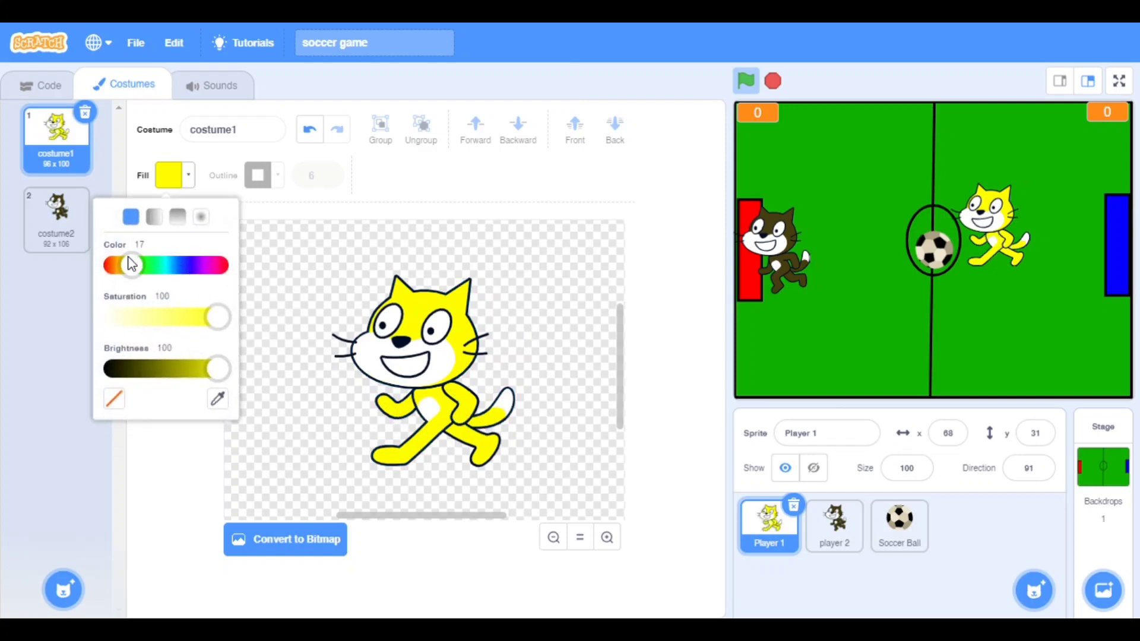
{"action": "left_click", "coordinate": [176, 371]}
{"action": "left_click_drag", "start_coordinate": [172, 370], "coordinate": [210, 368]}
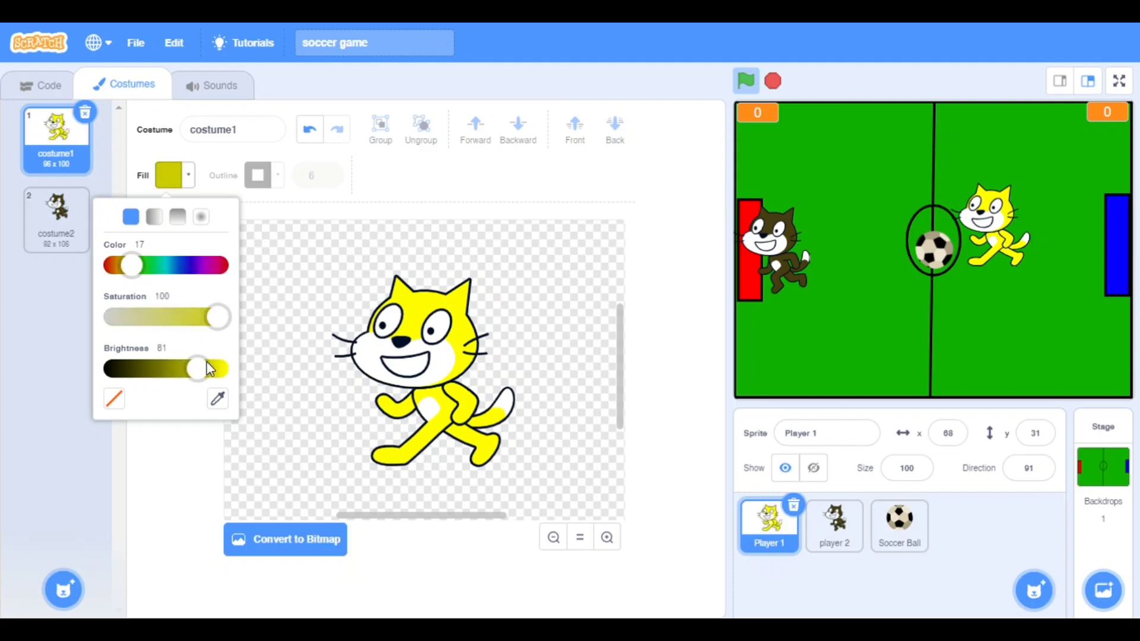
{"action": "left_click", "coordinate": [462, 346]}
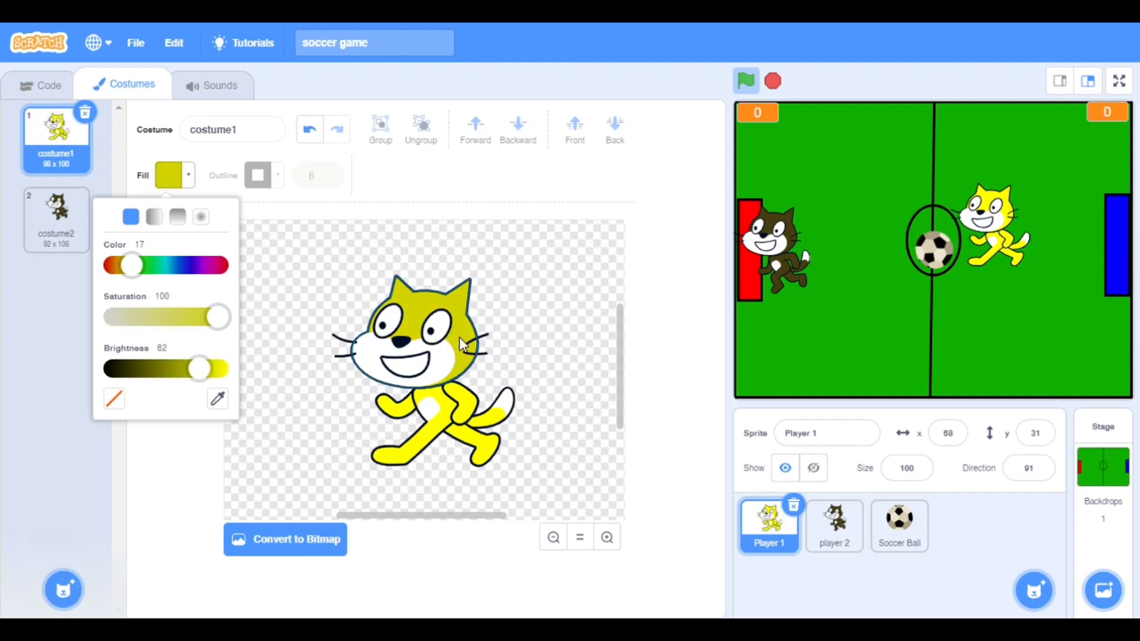
{"action": "left_click", "coordinate": [457, 415]}
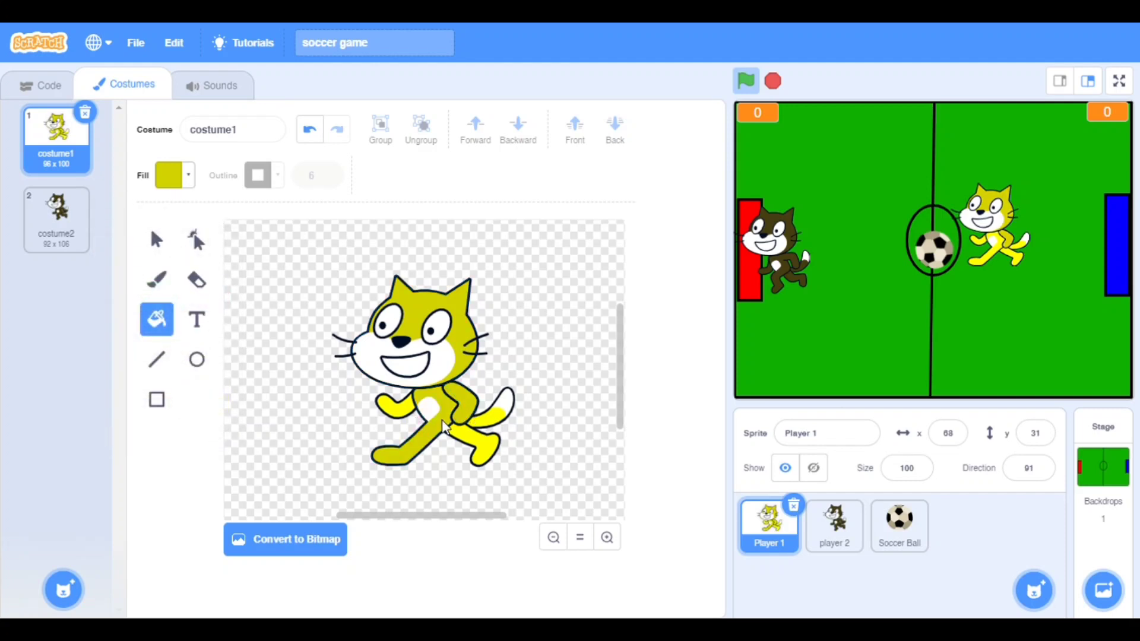
{"action": "left_click", "coordinate": [395, 407]}
{"action": "left_click", "coordinate": [472, 428]}
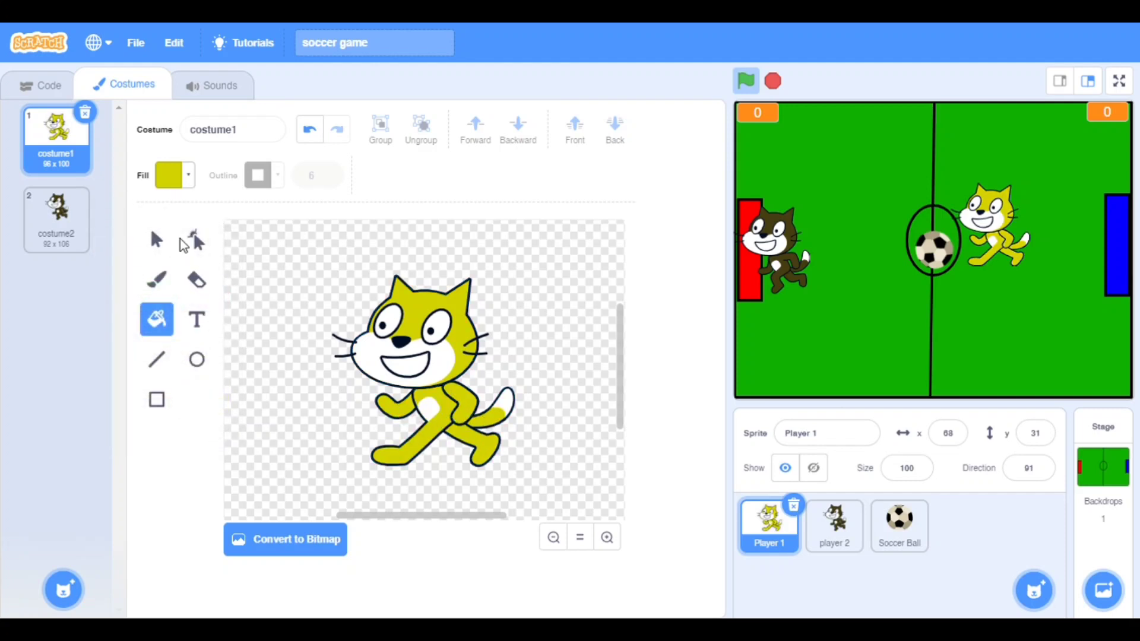
{"action": "left_click", "coordinate": [49, 85]}
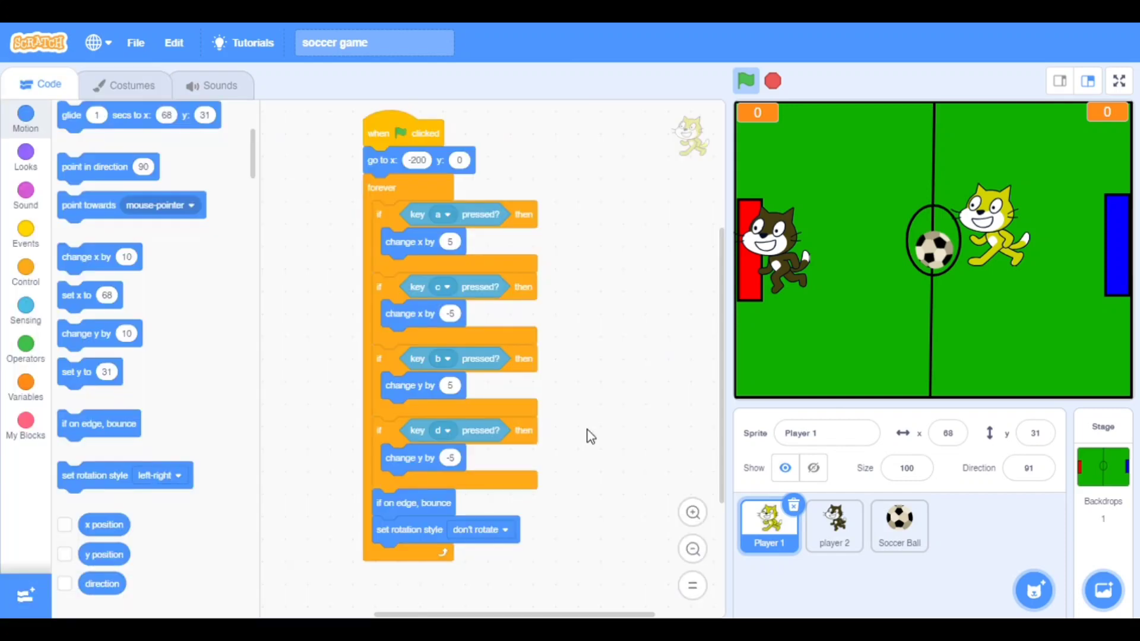
Glance through player 2 and the ball sprites, return to Player 1 and stop the game.
{"action": "left_click", "coordinate": [834, 530]}
{"action": "left_click", "coordinate": [900, 525]}
{"action": "left_click", "coordinate": [769, 525]}
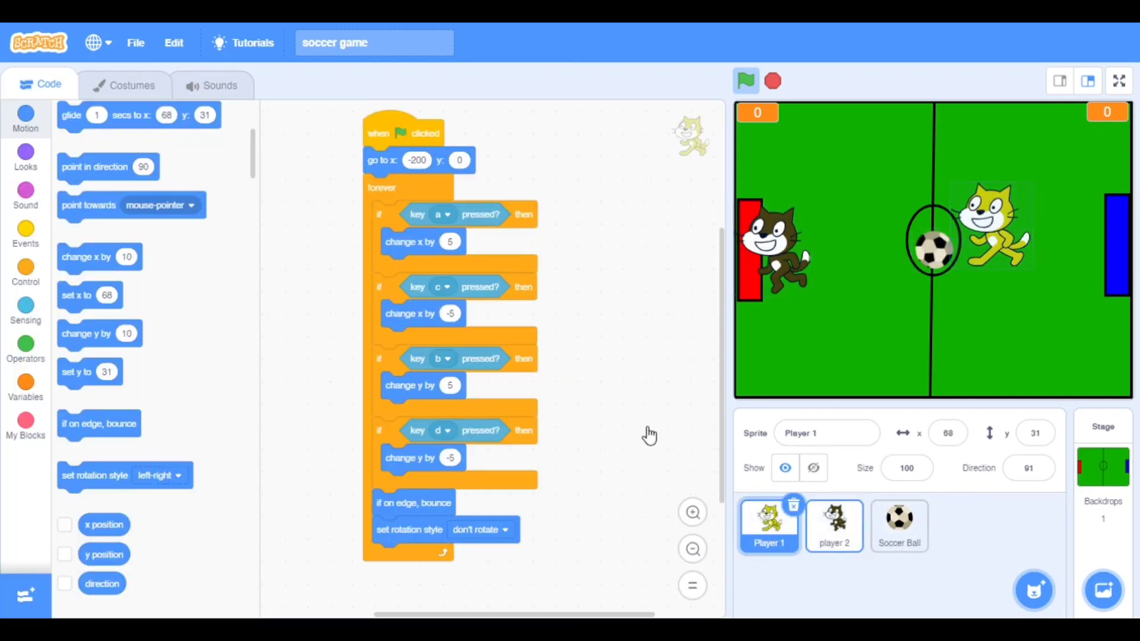
{"action": "left_click", "coordinate": [773, 83]}
Place player 2 at the blue goal and Player 1 at the red goal, then select Player 1.
{"action": "left_click_drag", "start_coordinate": [774, 245], "coordinate": [1099, 245]}
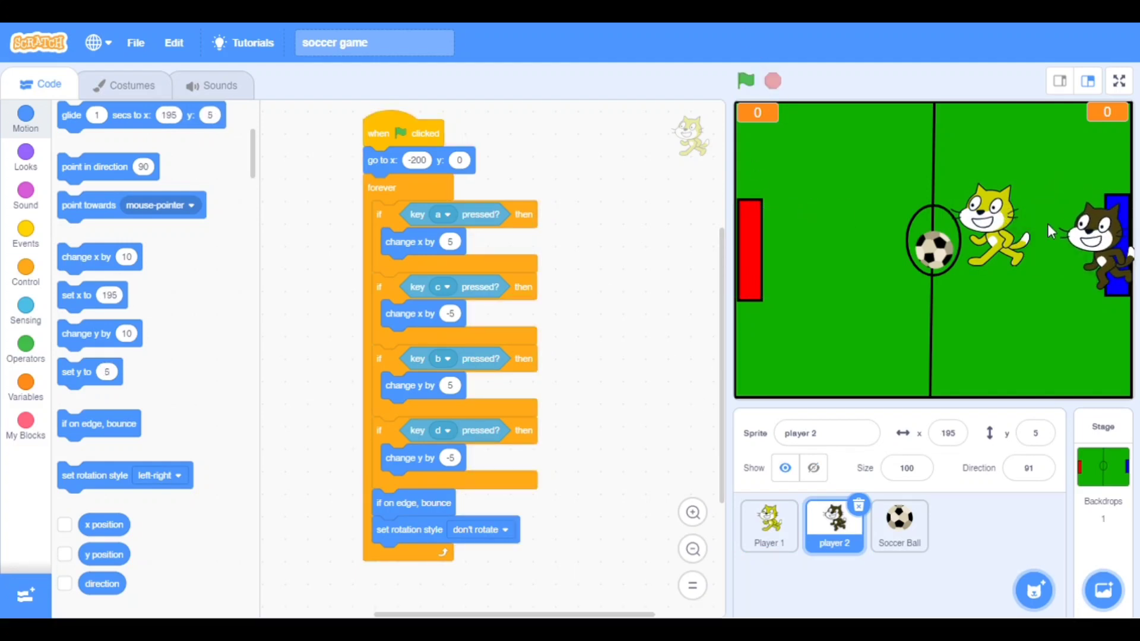
{"action": "left_click_drag", "start_coordinate": [993, 227], "coordinate": [775, 232]}
{"action": "left_click", "coordinate": [770, 526]}
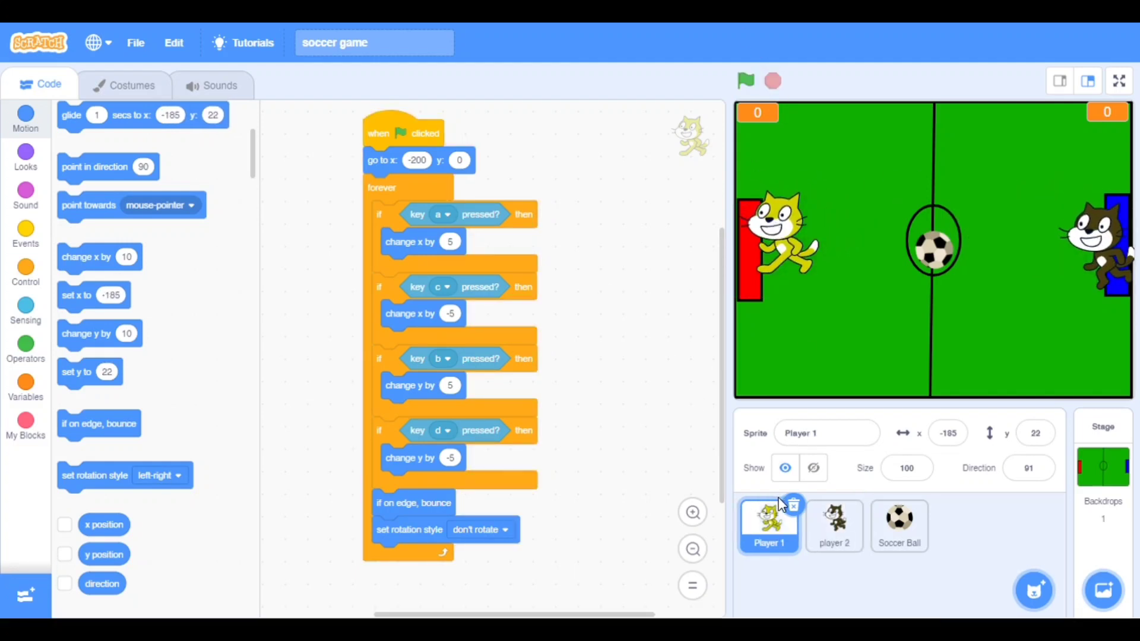
Flip Player 1's costume1 and costume2 horizontally with the Select tool.
{"action": "left_click", "coordinate": [125, 85]}
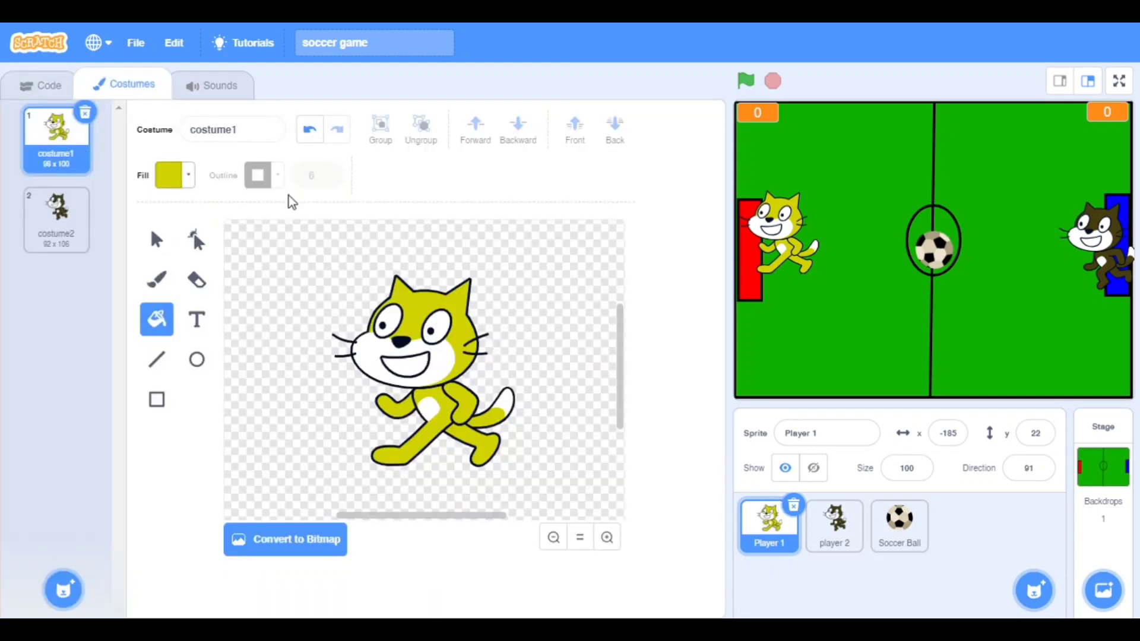
{"action": "left_click", "coordinate": [156, 240]}
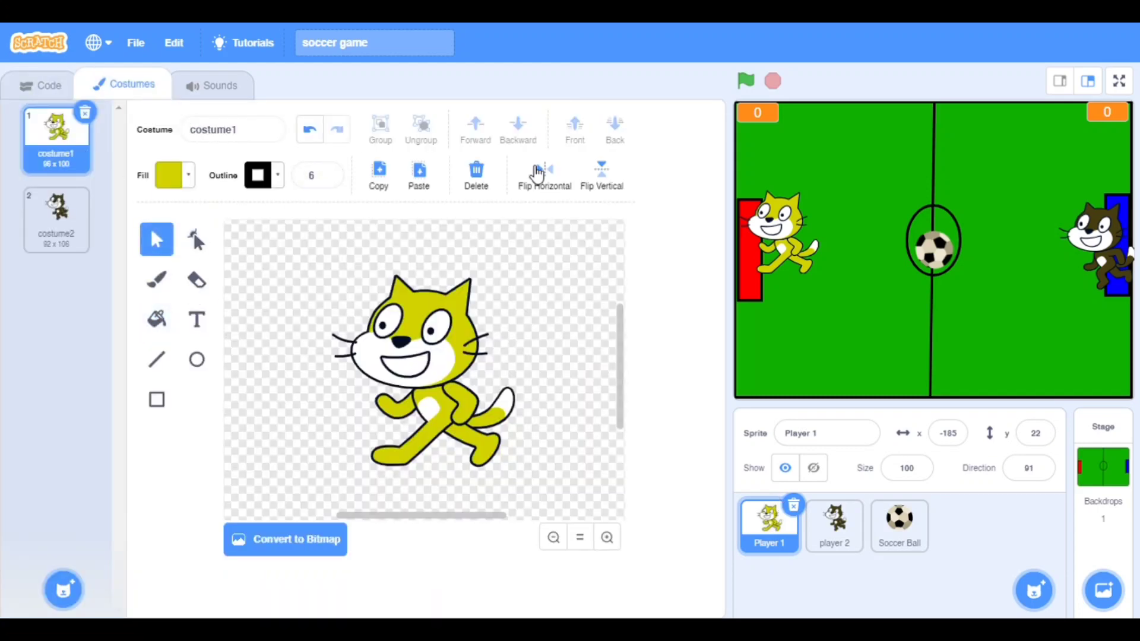
{"action": "left_click", "coordinate": [543, 176]}
{"action": "left_click", "coordinate": [56, 217]}
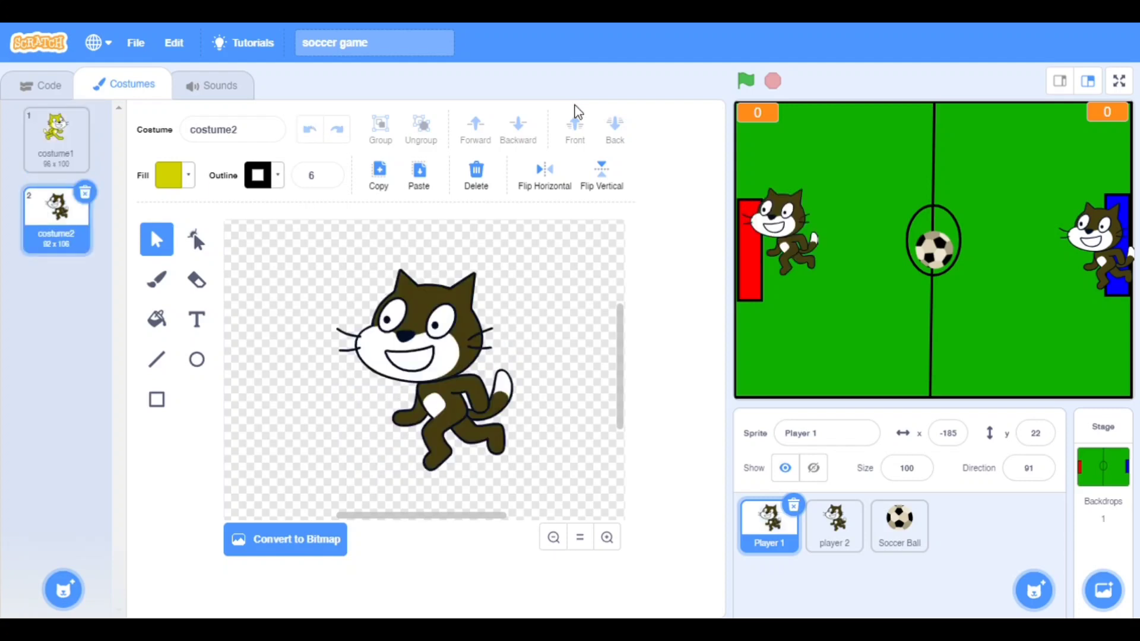
{"action": "left_click", "coordinate": [544, 176]}
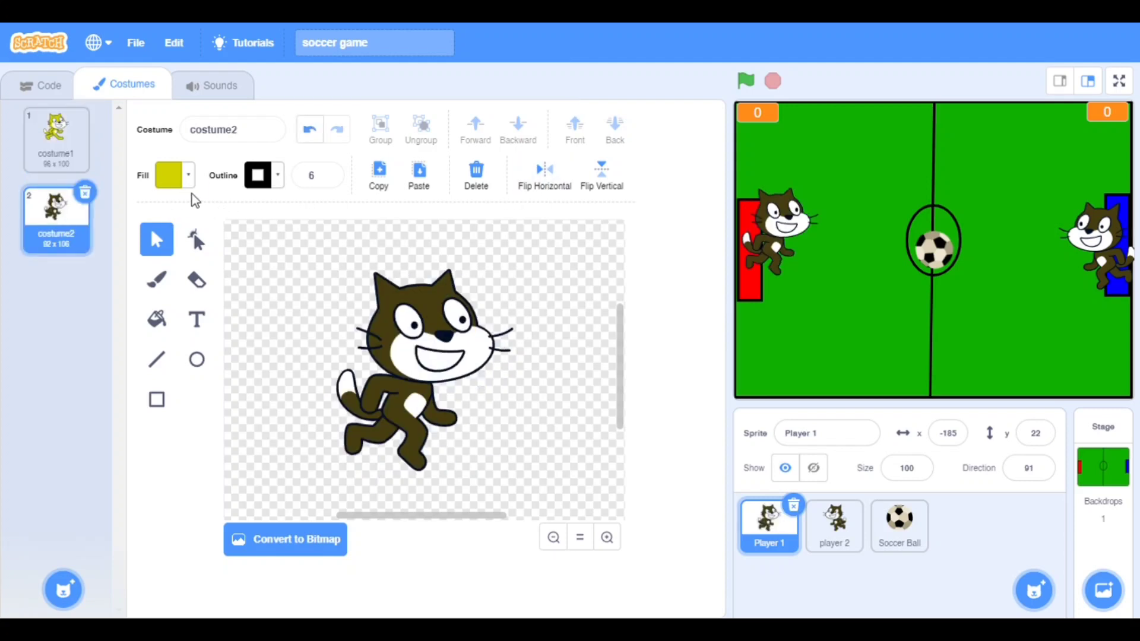
Bucket-fill costume2's head, legs and tail yellow, then return to the scripts.
{"action": "left_click", "coordinate": [157, 319]}
{"action": "left_click", "coordinate": [427, 320]}
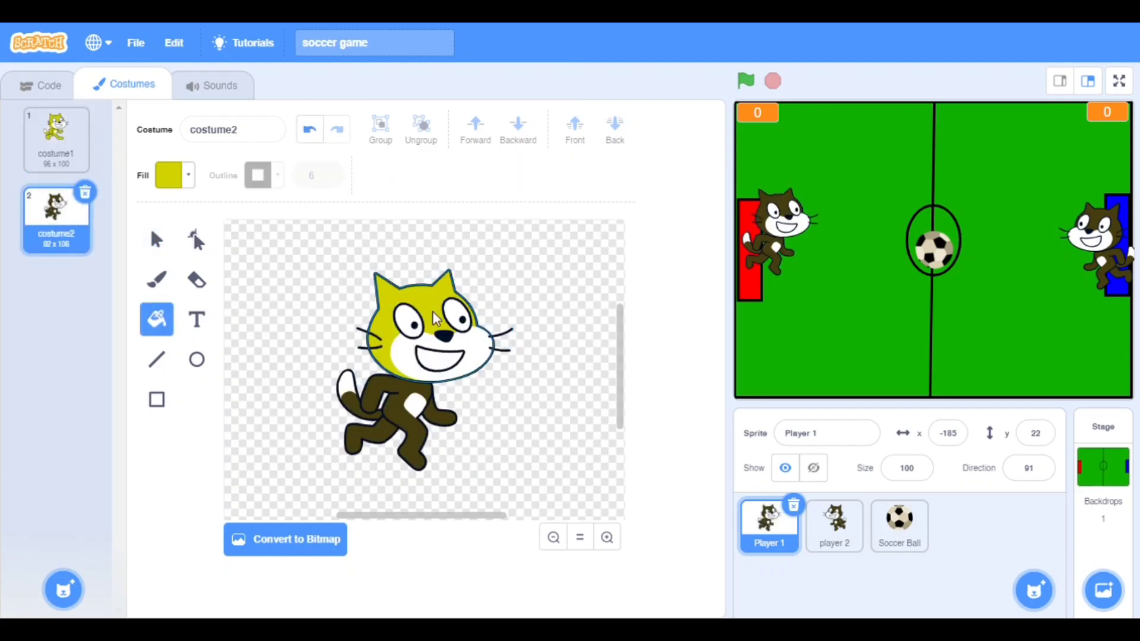
{"action": "left_click", "coordinate": [399, 405]}
{"action": "left_click", "coordinate": [375, 435]}
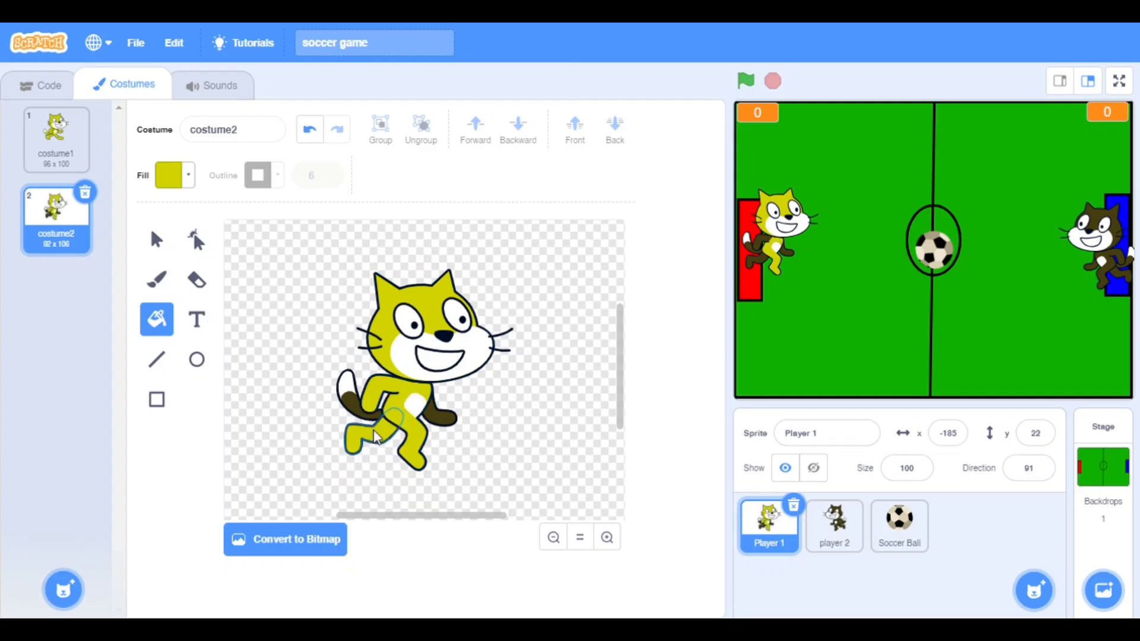
{"action": "left_click", "coordinate": [352, 401]}
{"action": "left_click", "coordinate": [56, 134]}
{"action": "left_click", "coordinate": [40, 89]}
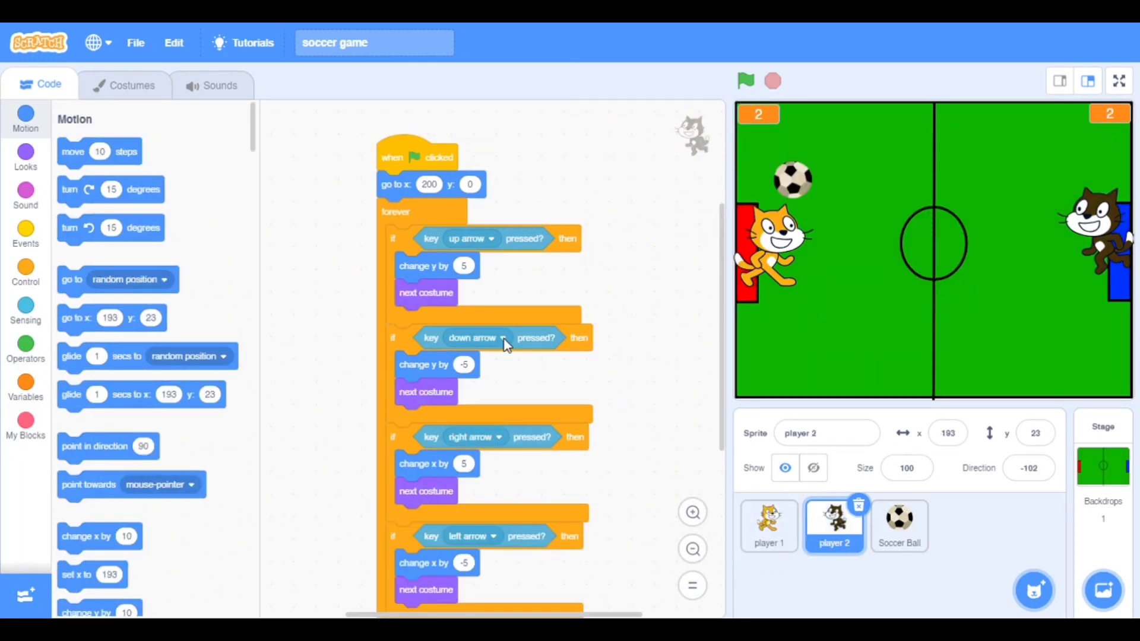
Start the game with scores reset to 0 and move both cats with A/C and arrow keys toward the ball.
{"action": "left_click", "coordinate": [768, 524]}
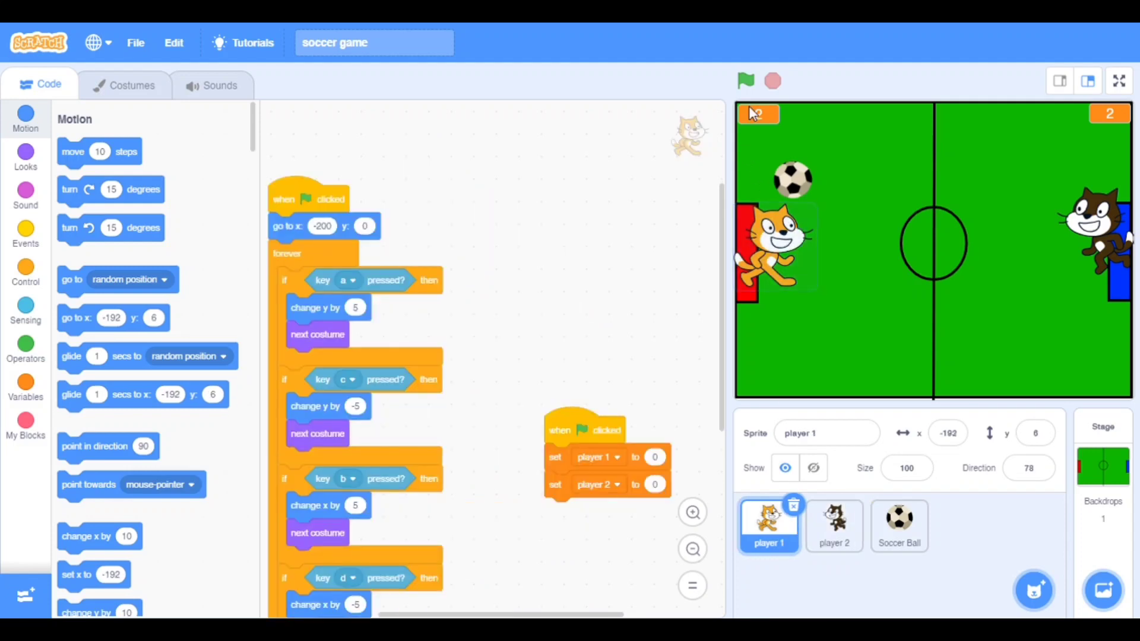
{"action": "left_click", "coordinate": [747, 82]}
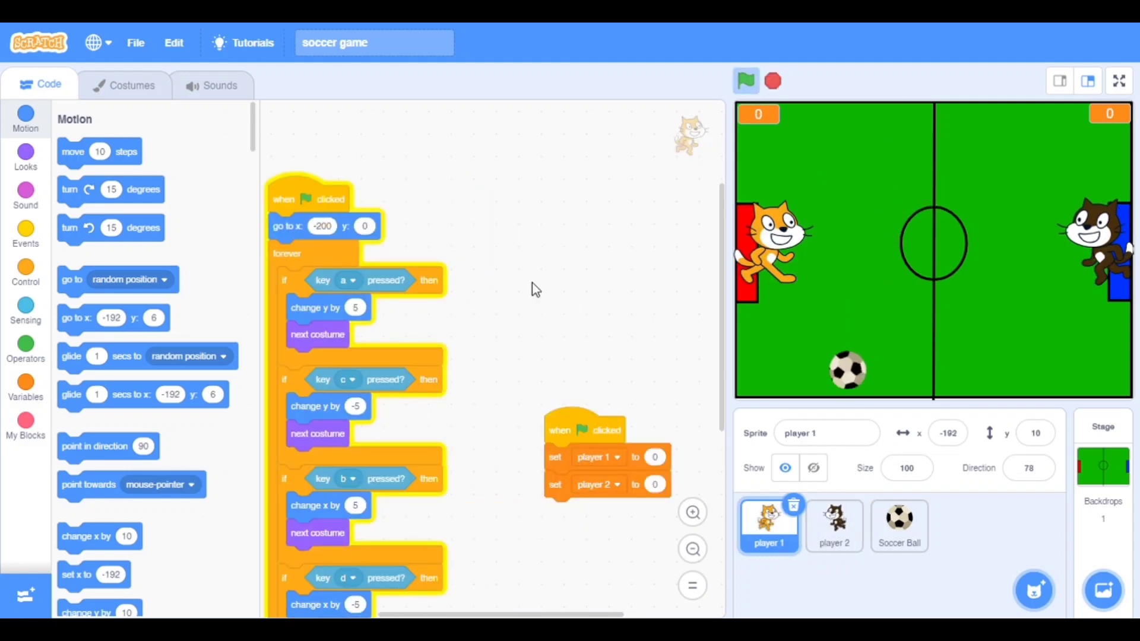
{"action": "key", "text": "a"}
{"action": "key", "text": "a"}
{"action": "key", "text": "a"}
{"action": "key", "text": "c"}
{"action": "key", "text": "c"}
{"action": "key", "text": "c"}
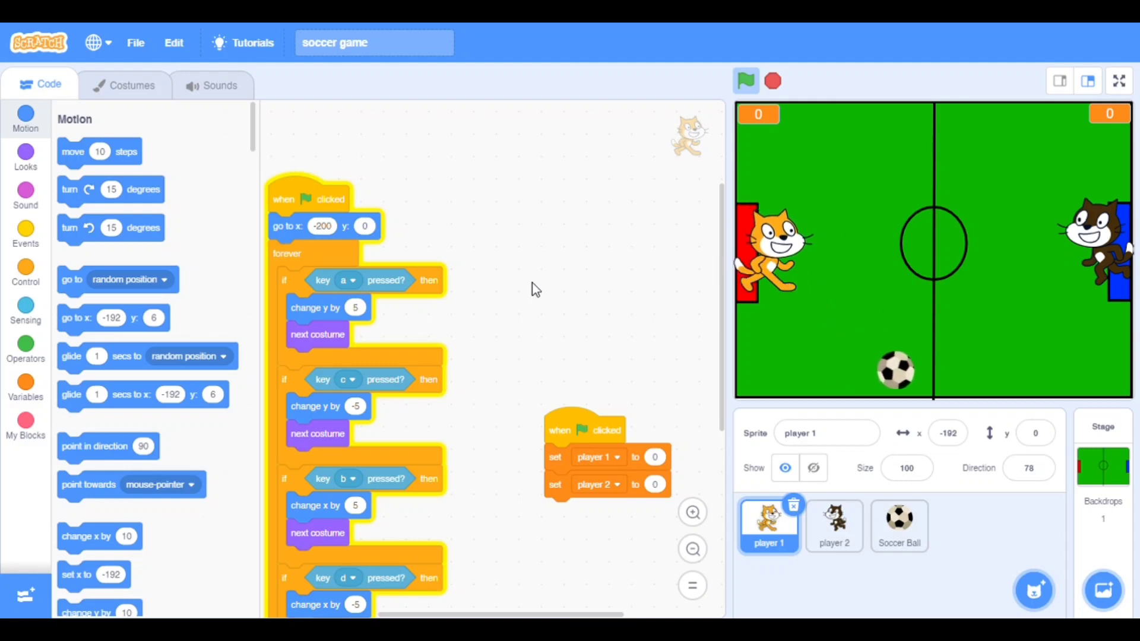
{"action": "key", "text": "Up"}
{"action": "key", "text": "Up"}
{"action": "key", "text": "Down"}
{"action": "key", "text": "Down"}
{"action": "key", "text": "Up"}
{"action": "key", "text": "Up"}
{"action": "key", "text": "Up"}
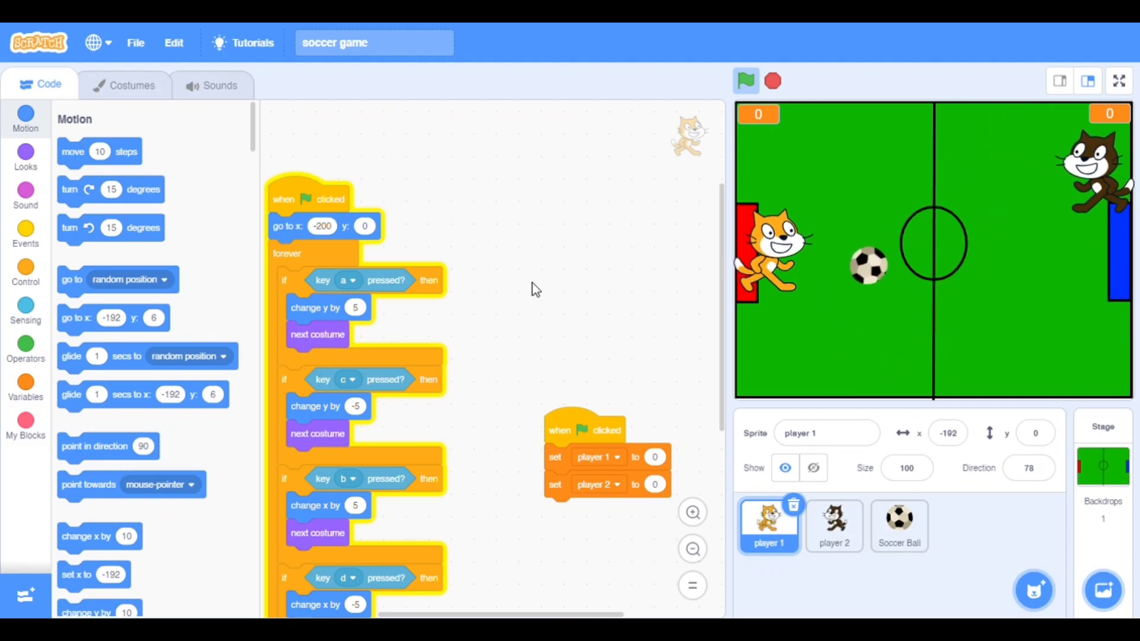
{"action": "key", "text": "c"}
{"action": "key", "text": "c"}
{"action": "key", "text": "c"}
{"action": "key", "text": "c"}
{"action": "key", "text": "c"}
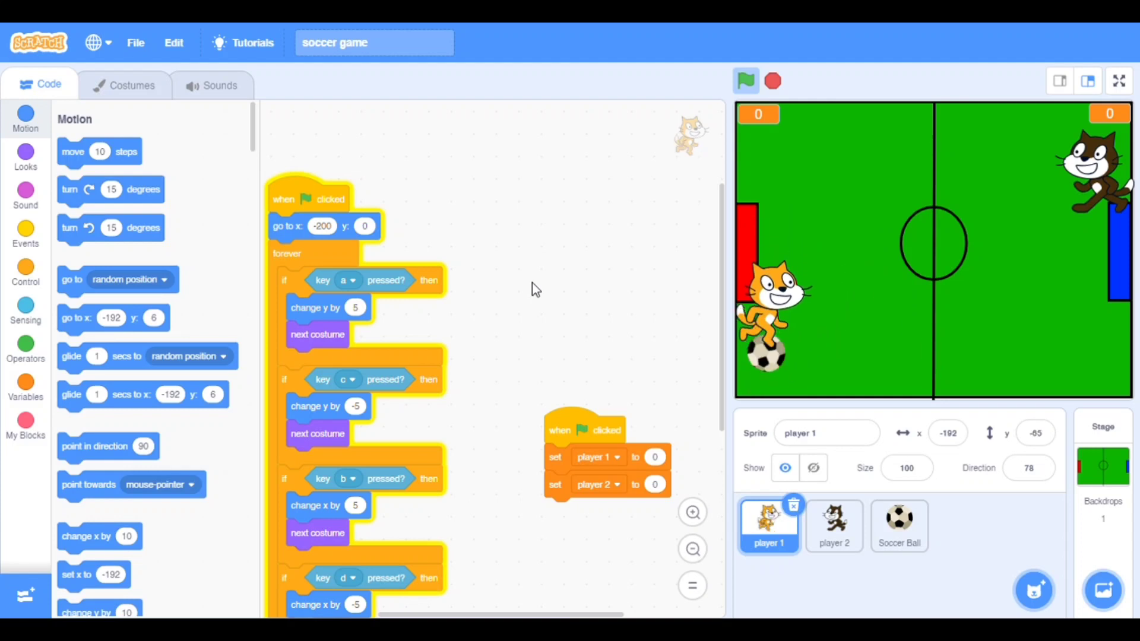
{"action": "key", "text": "a"}
{"action": "key", "text": "a"}
{"action": "key", "text": "a"}
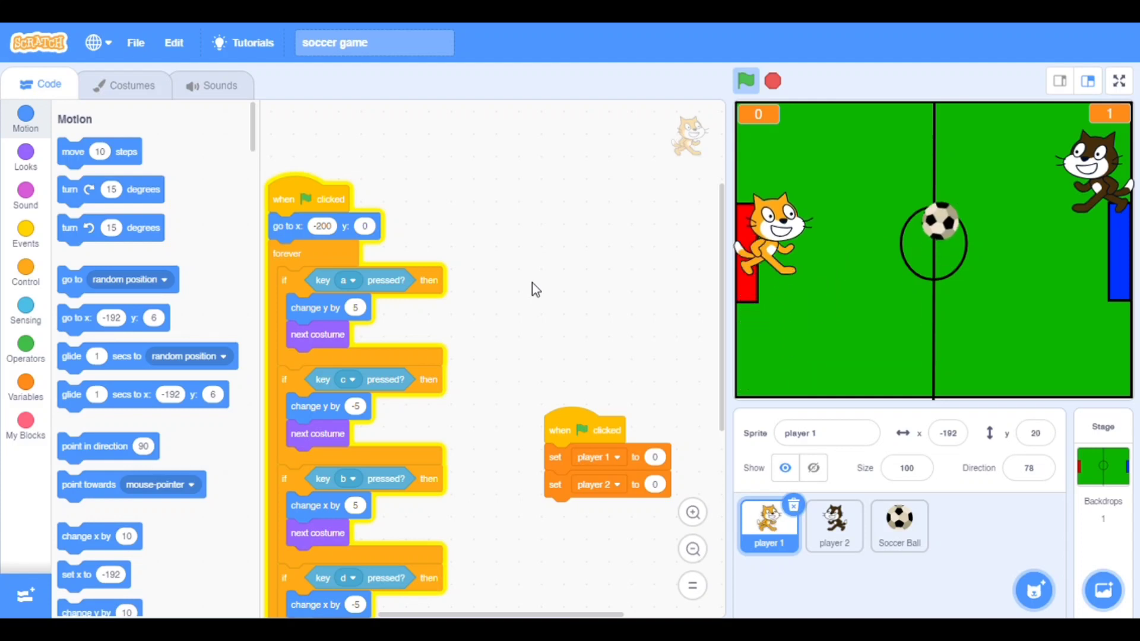
{"action": "key", "text": "Down"}
{"action": "key", "text": "Down"}
{"action": "key", "text": "Down"}
{"action": "key", "text": "Down"}
{"action": "key", "text": "Down"}
{"action": "key", "text": "Down"}
{"action": "key", "text": "Down"}
{"action": "key", "text": "Up"}
{"action": "key", "text": "Up"}
{"action": "key", "text": "Up"}
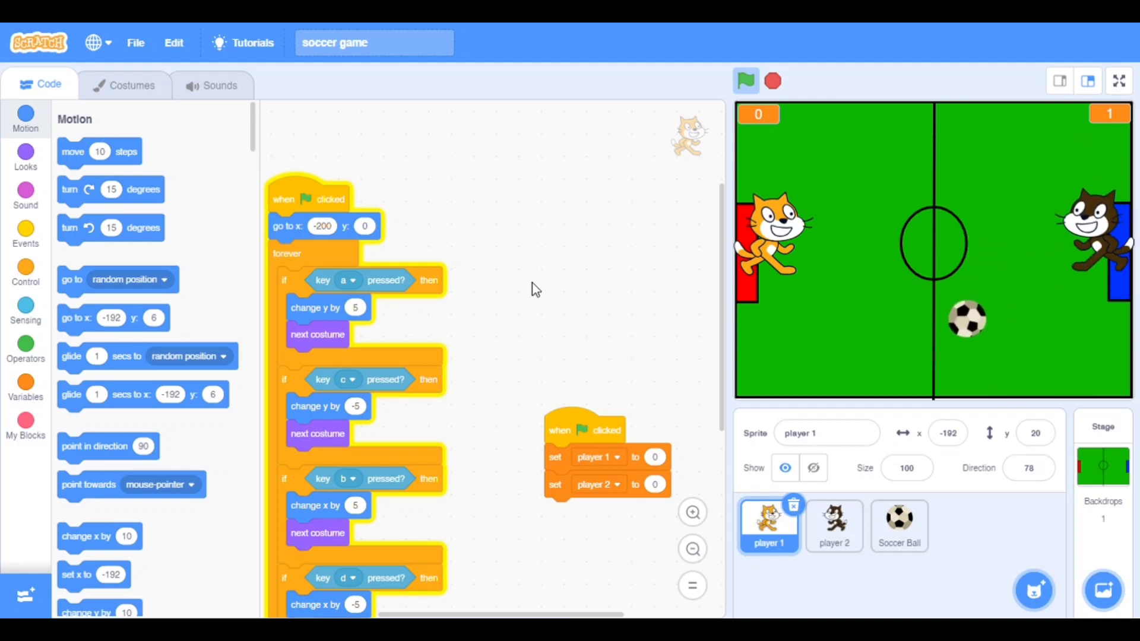
{"action": "key", "text": "c"}
{"action": "key", "text": "c"}
{"action": "key", "text": "c"}
{"action": "key", "text": "c"}
{"action": "key", "text": "c"}
{"action": "key", "text": "c"}
{"action": "key", "text": "Down"}
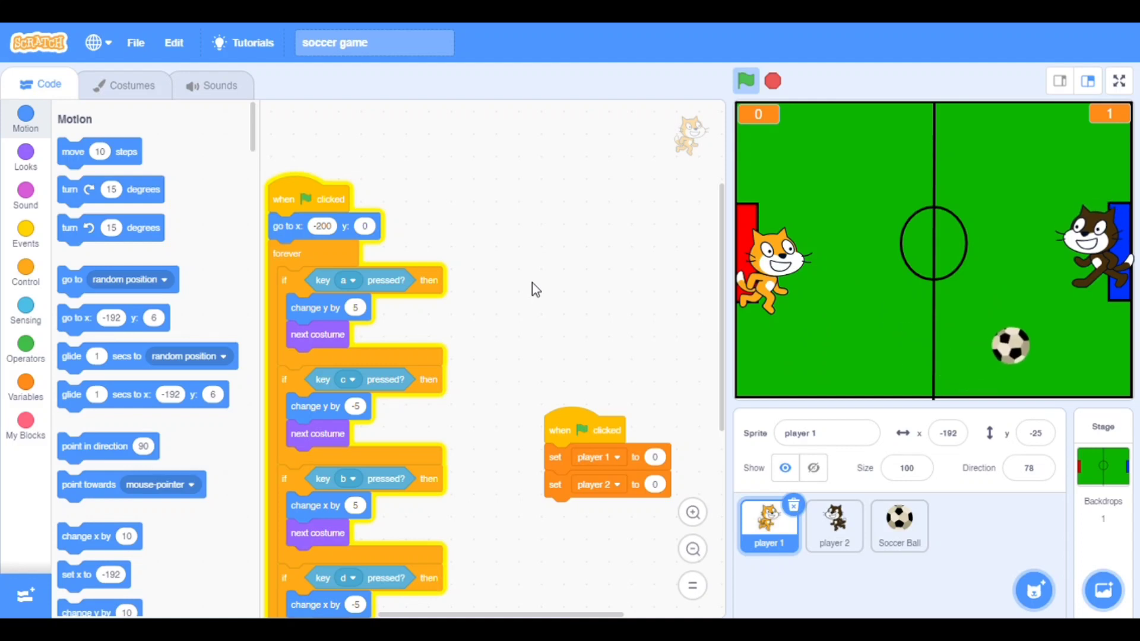
{"action": "key", "text": "Down"}
{"action": "key", "text": "Up"}
{"action": "key", "text": "Up"}
{"action": "key", "text": "Up"}
{"action": "key", "text": "Up"}
{"action": "key", "text": "a"}
{"action": "key", "text": "a"}
{"action": "key", "text": "a"}
{"action": "key", "text": "a"}
{"action": "key", "text": "a"}
{"action": "key", "text": "a"}
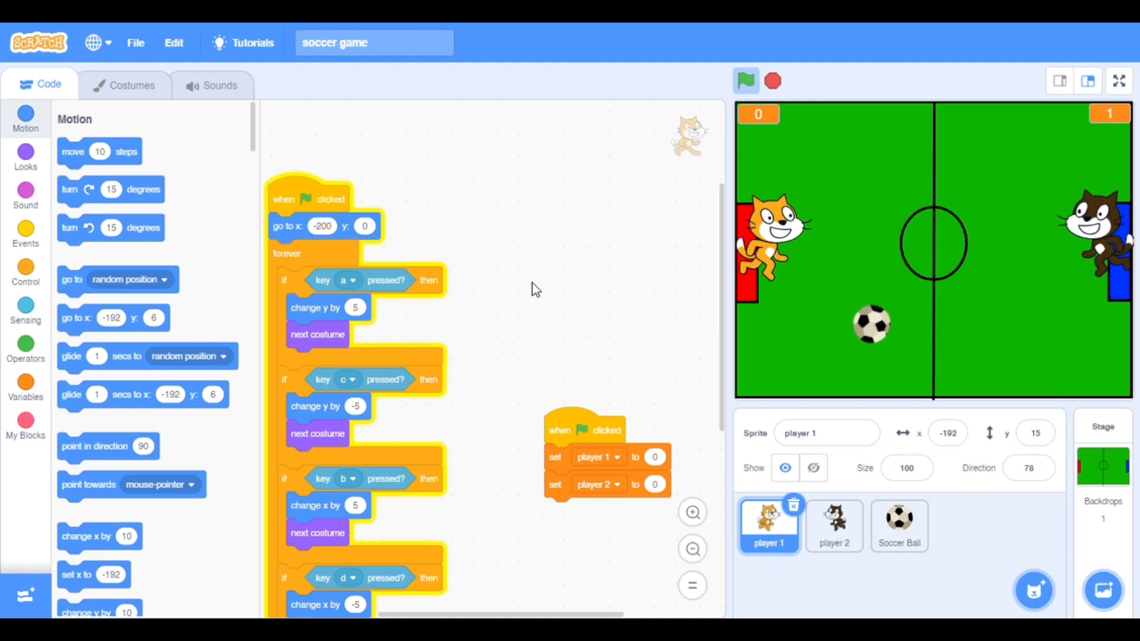
Keep playing, moving both cats up and down to chase and block the ball.
{"action": "key", "text": "Up"}
{"action": "key", "text": "c"}
{"action": "key", "text": "c"}
{"action": "key", "text": "c"}
{"action": "key", "text": "c"}
{"action": "key", "text": "Up"}
{"action": "key", "text": "Up"}
{"action": "key", "text": "Up"}
{"action": "key", "text": "Up"}
{"action": "key", "text": "Down"}
{"action": "key", "text": "Down"}
{"action": "key", "text": "Up"}
{"action": "key", "text": "Up"}
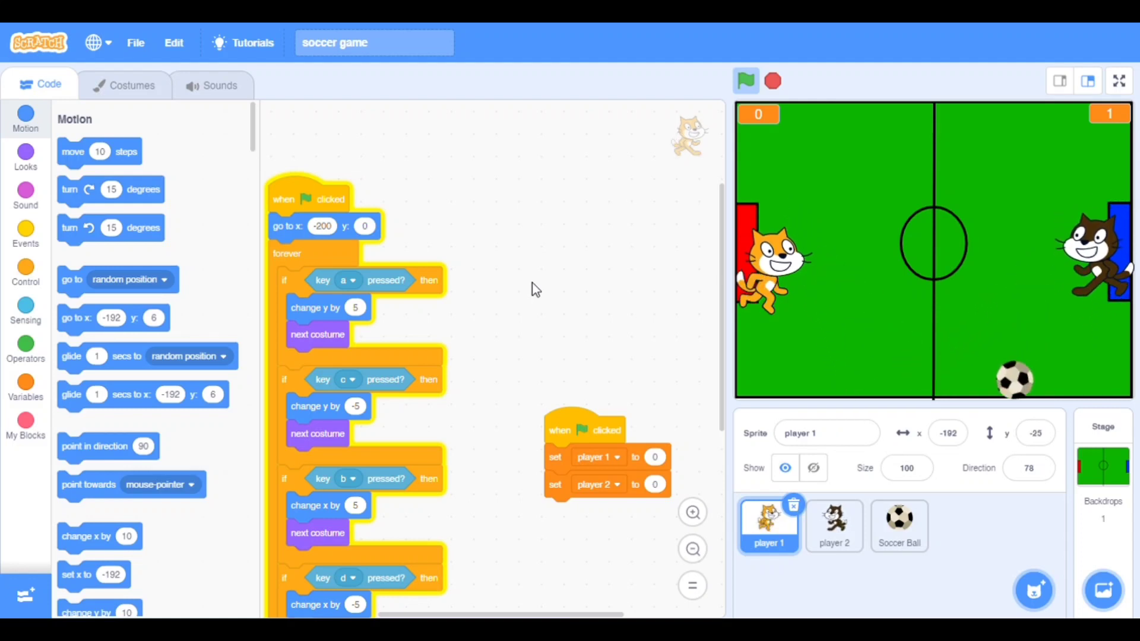
{"action": "key", "text": "Up"}
{"action": "key", "text": "Up"}
{"action": "key", "text": "Down"}
{"action": "key", "text": "Down"}
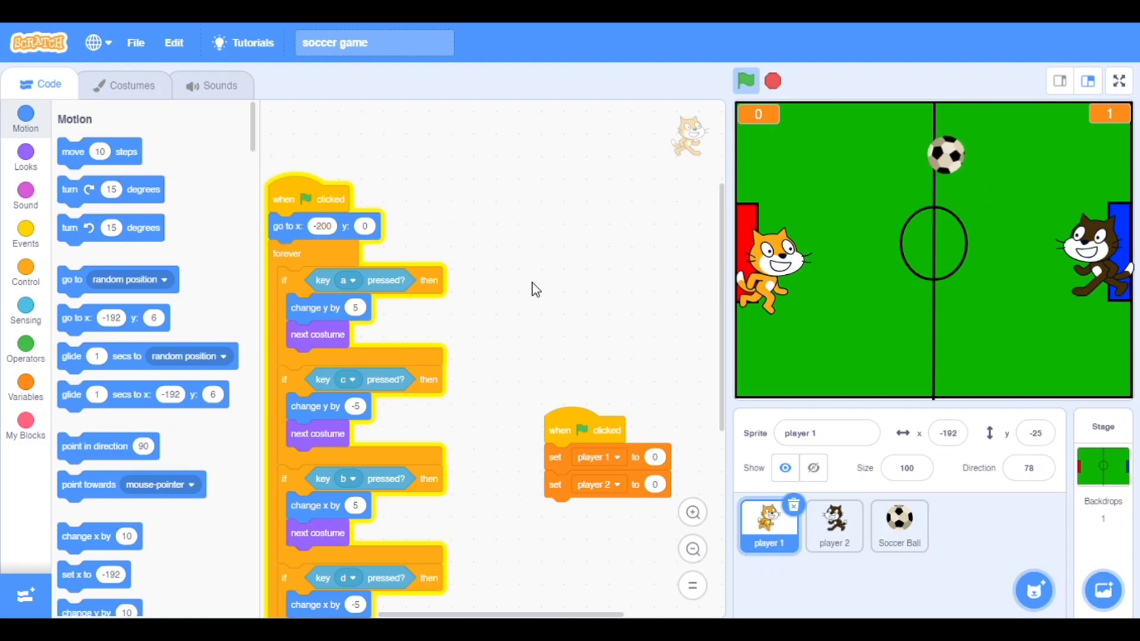
{"action": "key", "text": "a"}
{"action": "key", "text": "a"}
{"action": "key", "text": "a"}
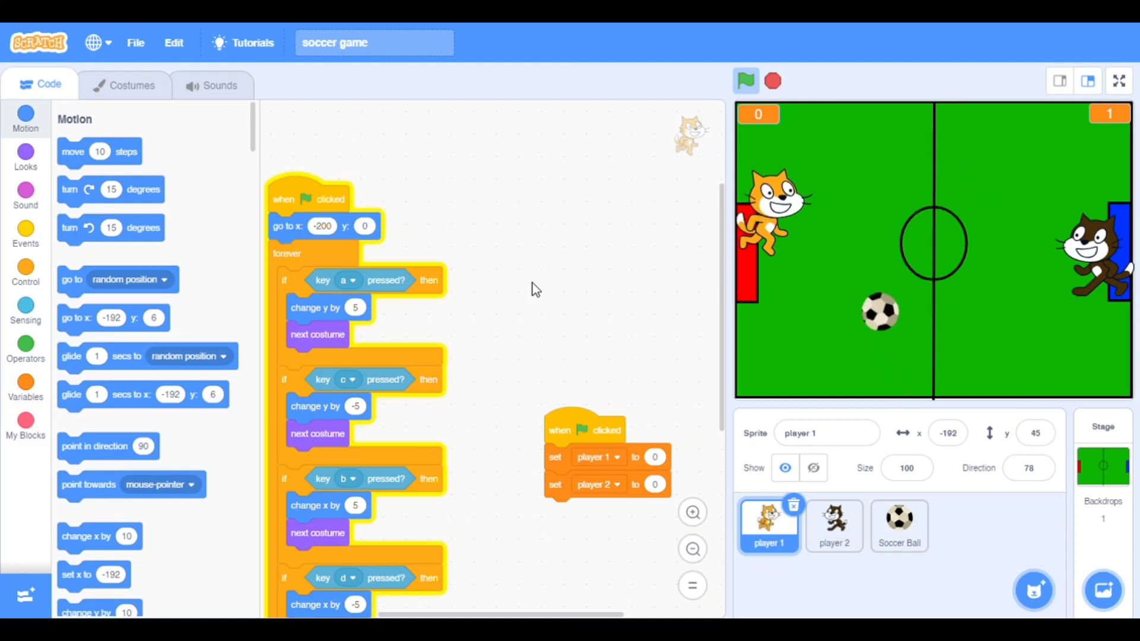
{"action": "key", "text": "c"}
{"action": "key", "text": "c"}
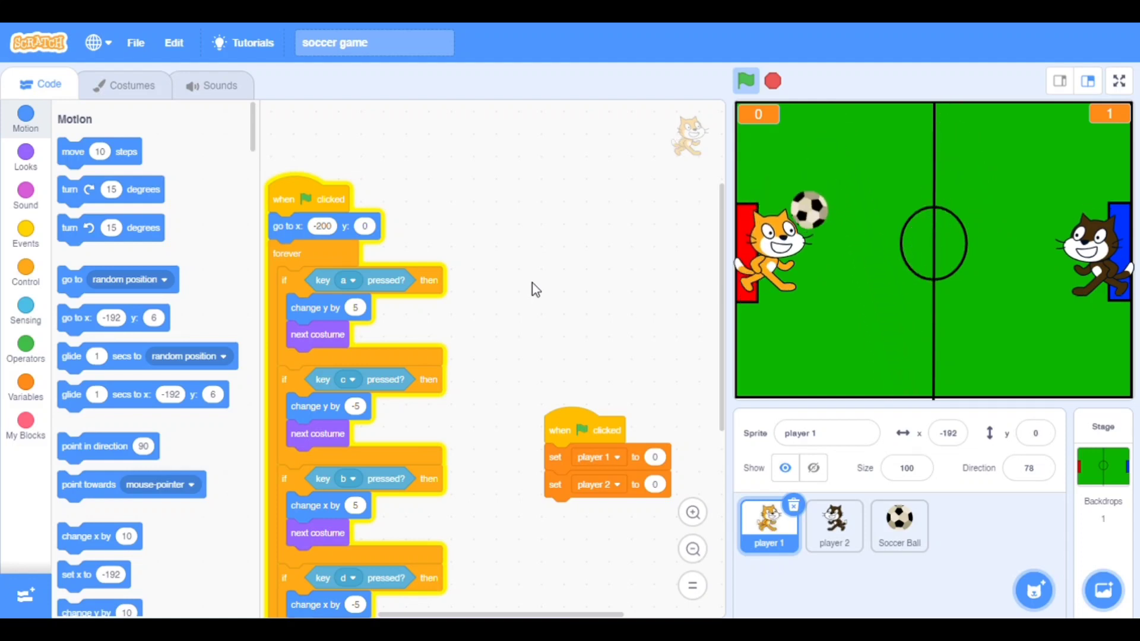
{"action": "key", "text": "Down"}
{"action": "key", "text": "Down"}
{"action": "key", "text": "Down"}
{"action": "key", "text": "Down"}
{"action": "key", "text": "Down"}
{"action": "key", "text": "Down"}
{"action": "key", "text": "Up"}
{"action": "key", "text": "Down"}
{"action": "key", "text": "Up"}
{"action": "key", "text": "Up"}
{"action": "key", "text": "Up"}
{"action": "key", "text": "Up"}
{"action": "key", "text": "Up"}
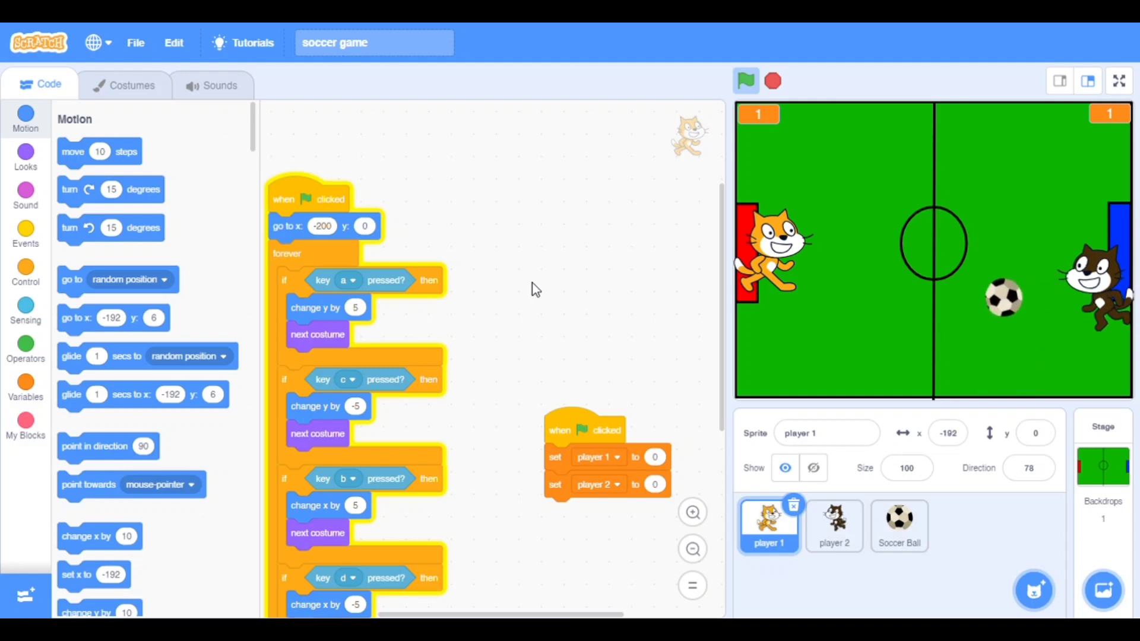
{"action": "key", "text": "Up"}
{"action": "key", "text": "Up"}
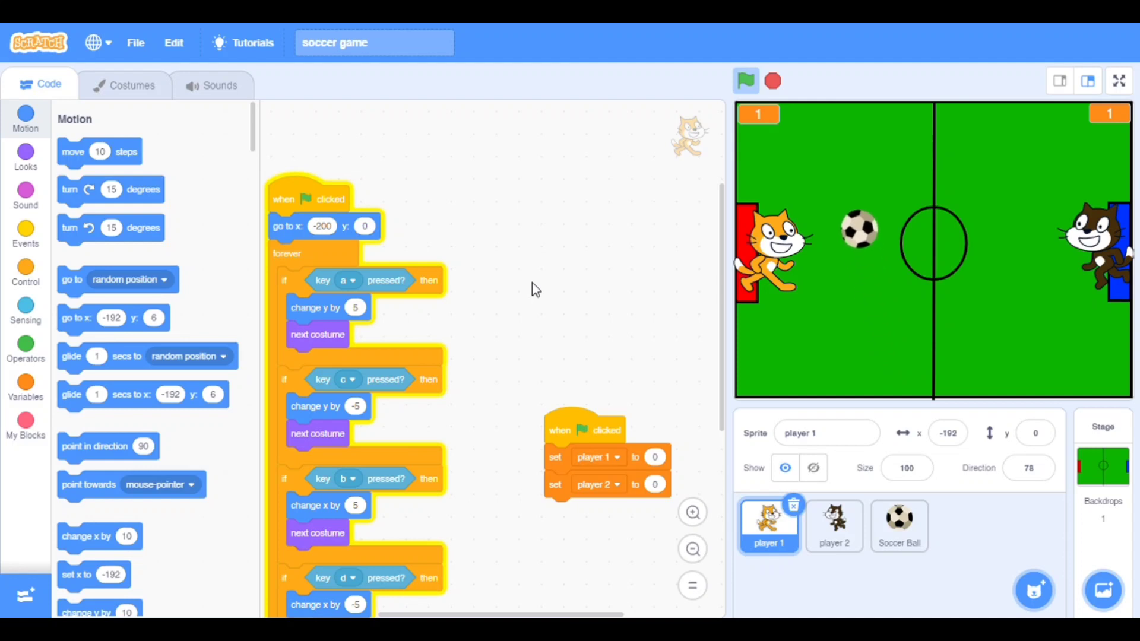
Play on until each player has scored one goal, leaving both counters at 1.
{"action": "key", "text": "c"}
{"action": "key", "text": "c"}
{"action": "key", "text": "c"}
{"action": "key", "text": "a"}
{"action": "key", "text": "a"}
{"action": "key", "text": "a"}
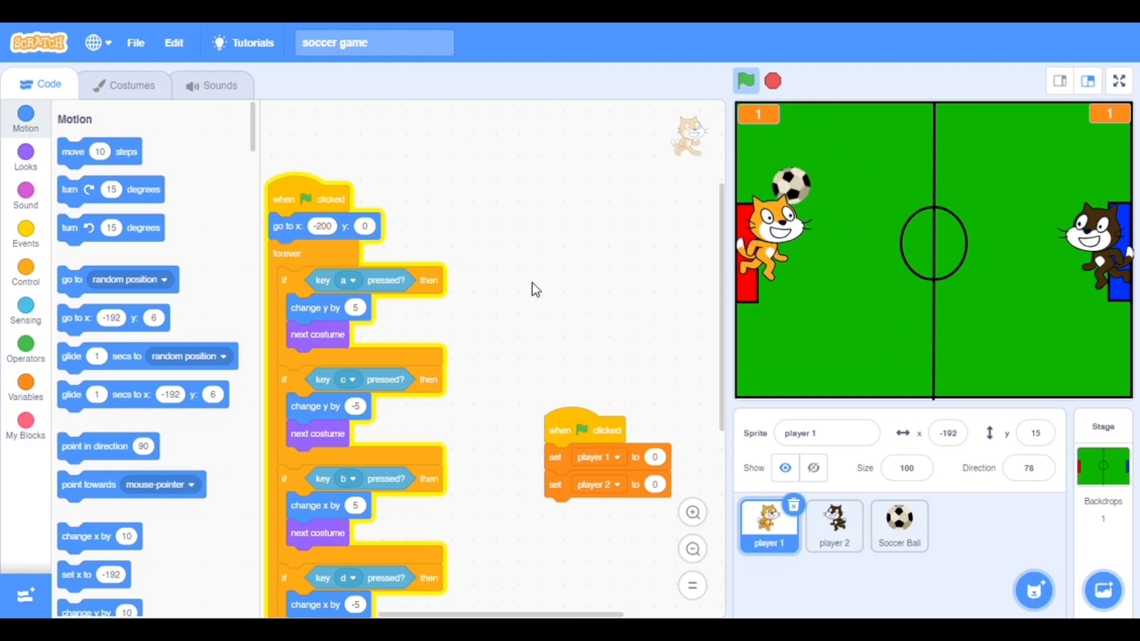
{"action": "key", "text": "Up"}
{"action": "key", "text": "Up"}
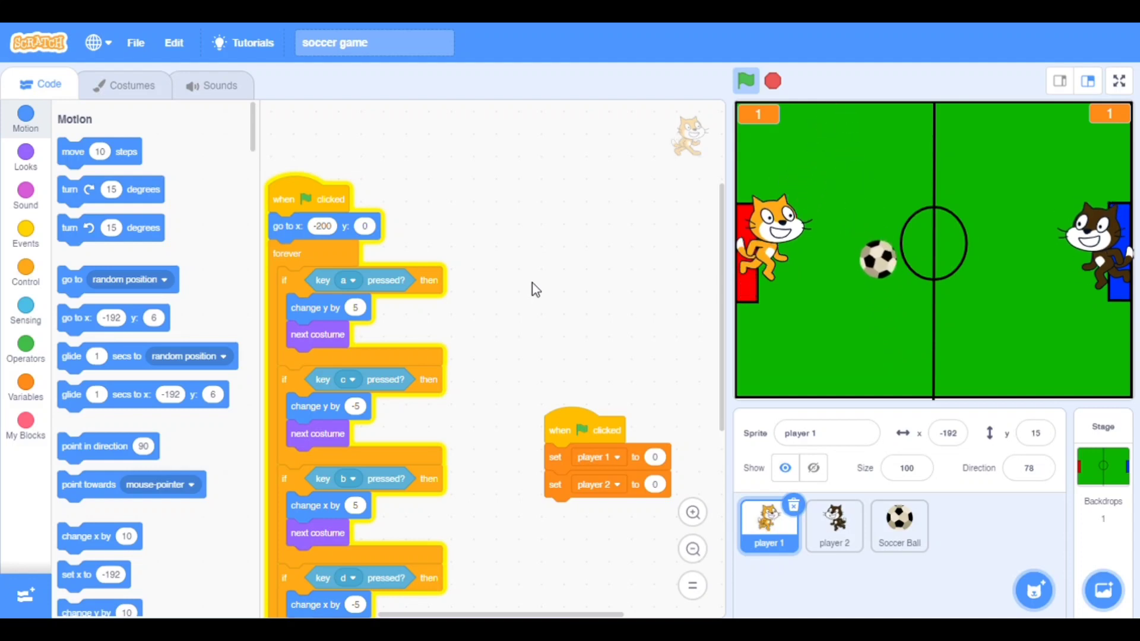
{"action": "key", "text": "Up"}
{"action": "key", "text": "Up"}
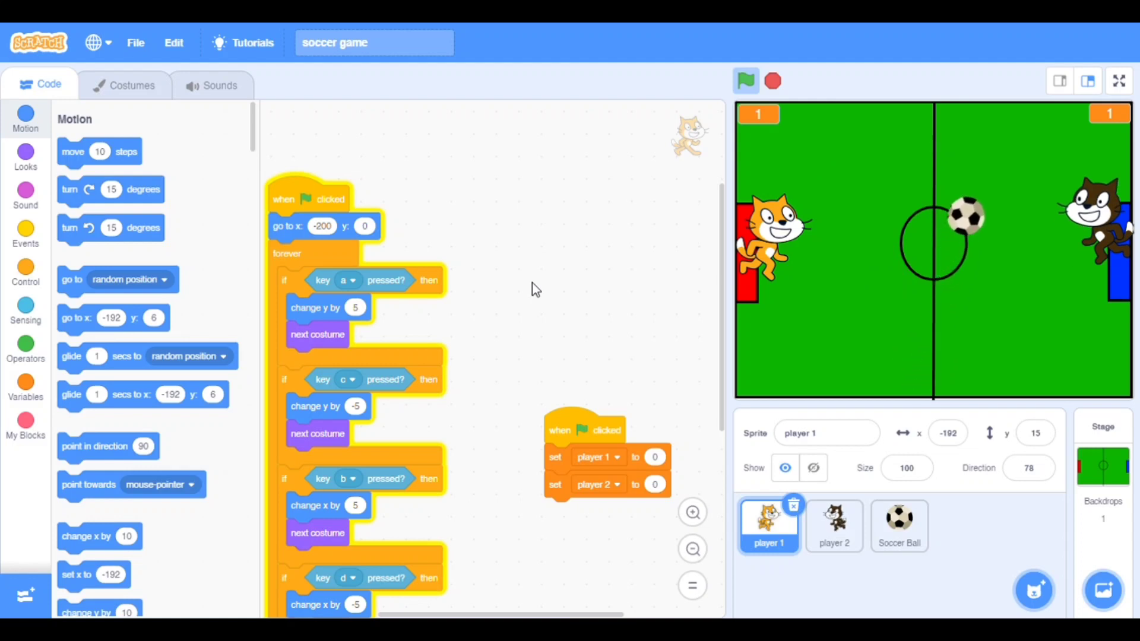
{"action": "key", "text": "Down"}
{"action": "key", "text": "Down"}
{"action": "key", "text": "Down"}
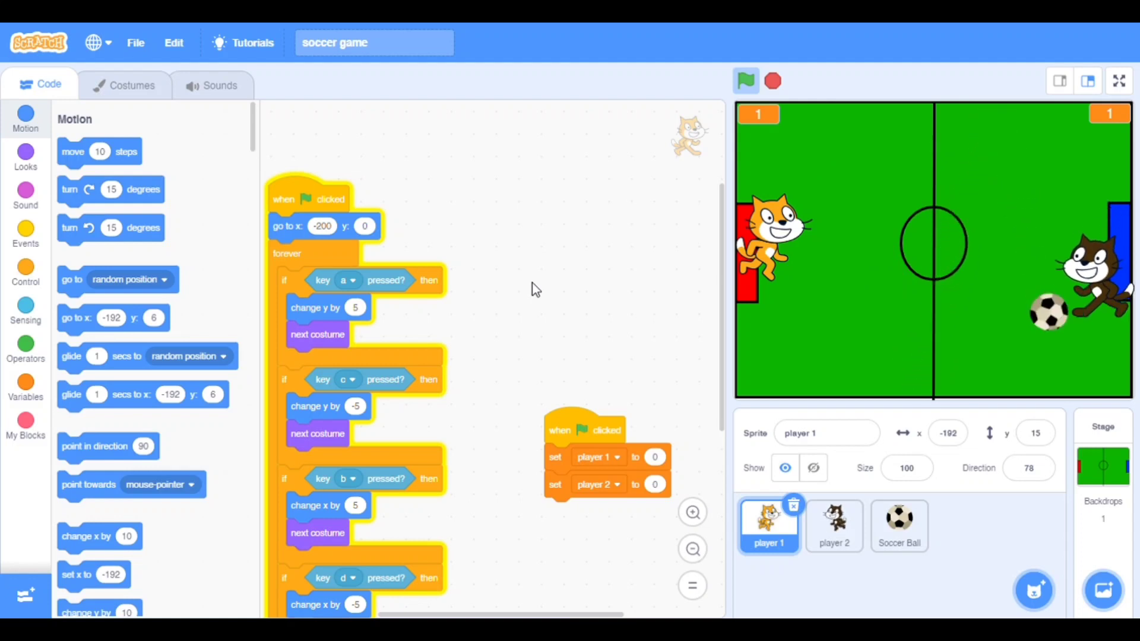
{"action": "key", "text": "Up"}
{"action": "key", "text": "Up"}
{"action": "key", "text": "c"}
{"action": "key", "text": "c"}
{"action": "key", "text": "c"}
{"action": "key", "text": "c"}
{"action": "key", "text": "c"}
{"action": "key", "text": "c"}
{"action": "key", "text": "Down"}
{"action": "key", "text": "Down"}
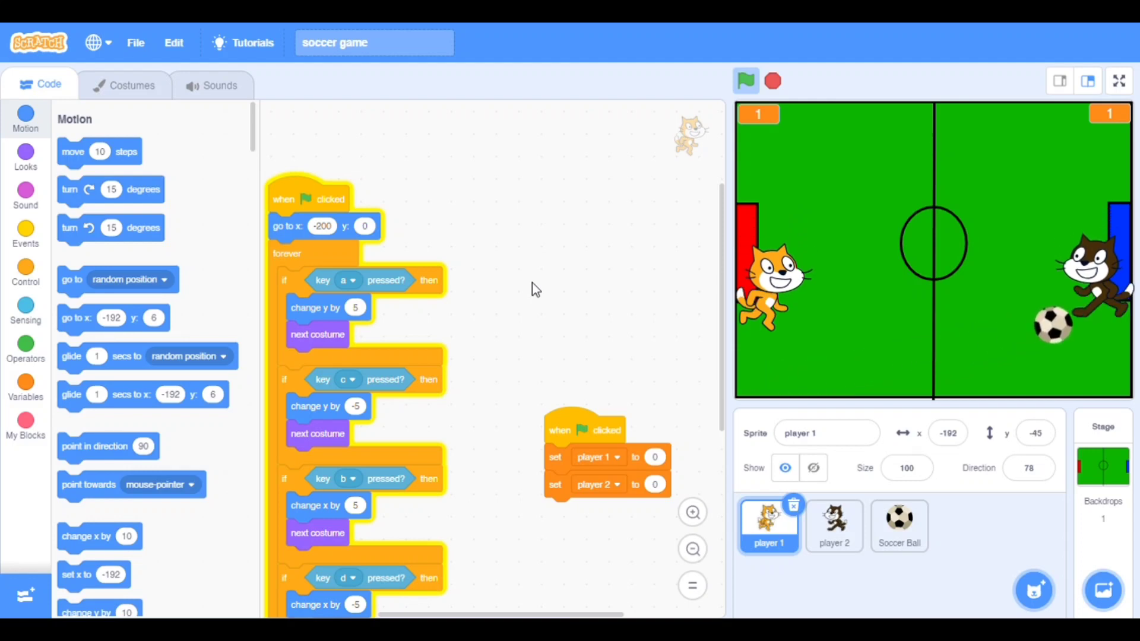
{"action": "key", "text": "Down"}
{"action": "key", "text": "Down"}
{"action": "key", "text": "Down"}
{"action": "key", "text": "a"}
{"action": "key", "text": "a"}
{"action": "key", "text": "a"}
{"action": "key", "text": "a"}
{"action": "key", "text": "a"}
{"action": "key", "text": "a"}
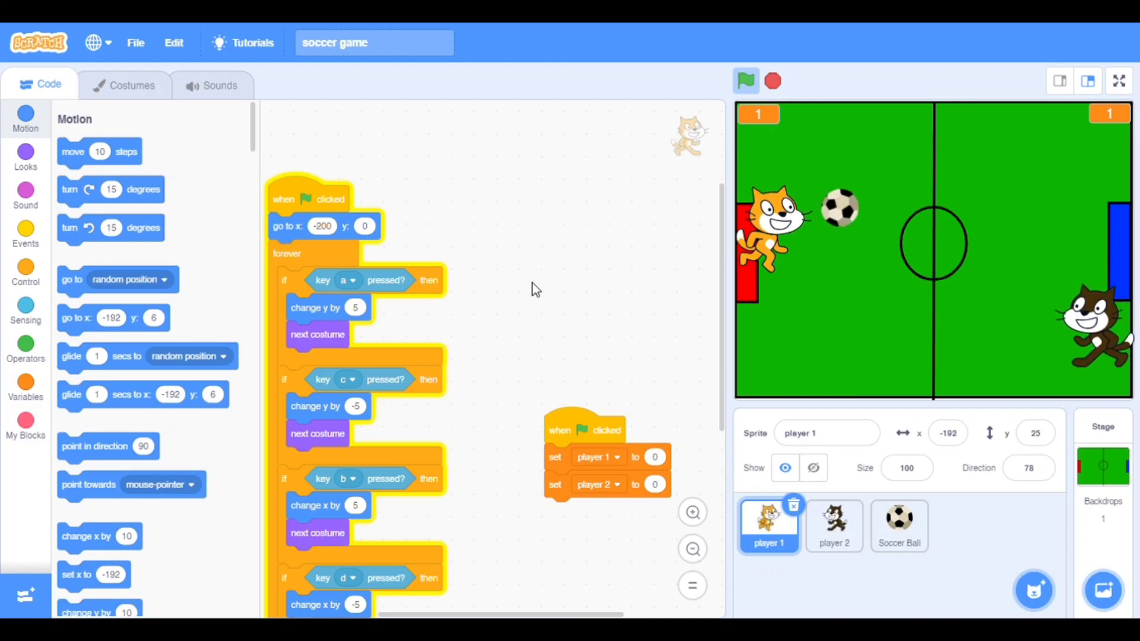
{"action": "key", "text": "Down"}
{"action": "key", "text": "Down"}
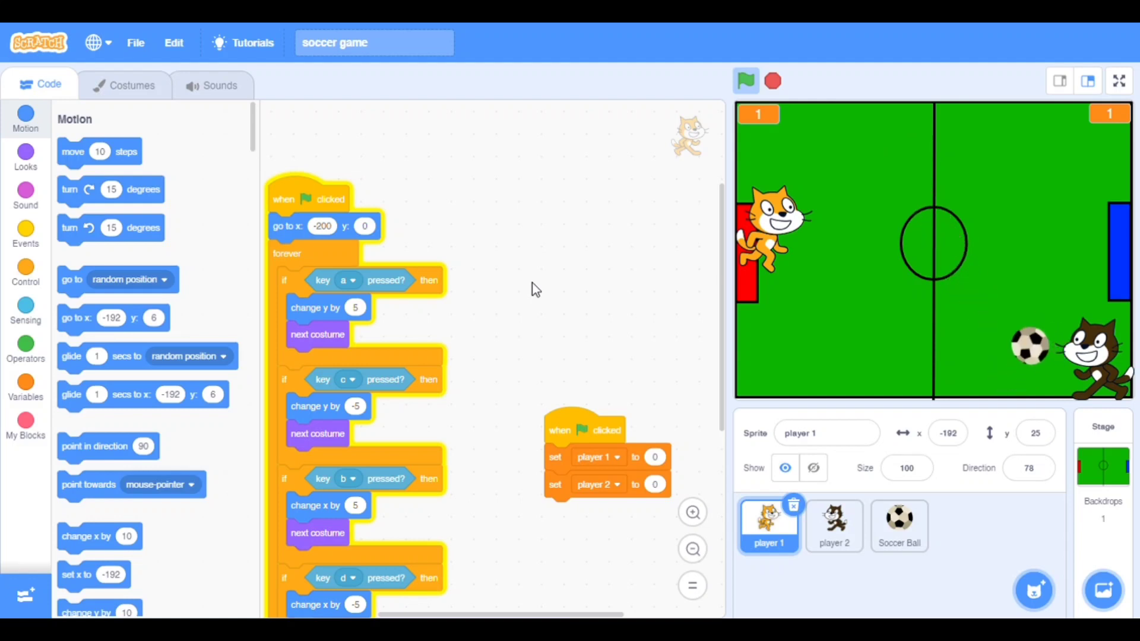
{"action": "key", "text": "Up"}
{"action": "key", "text": "Up"}
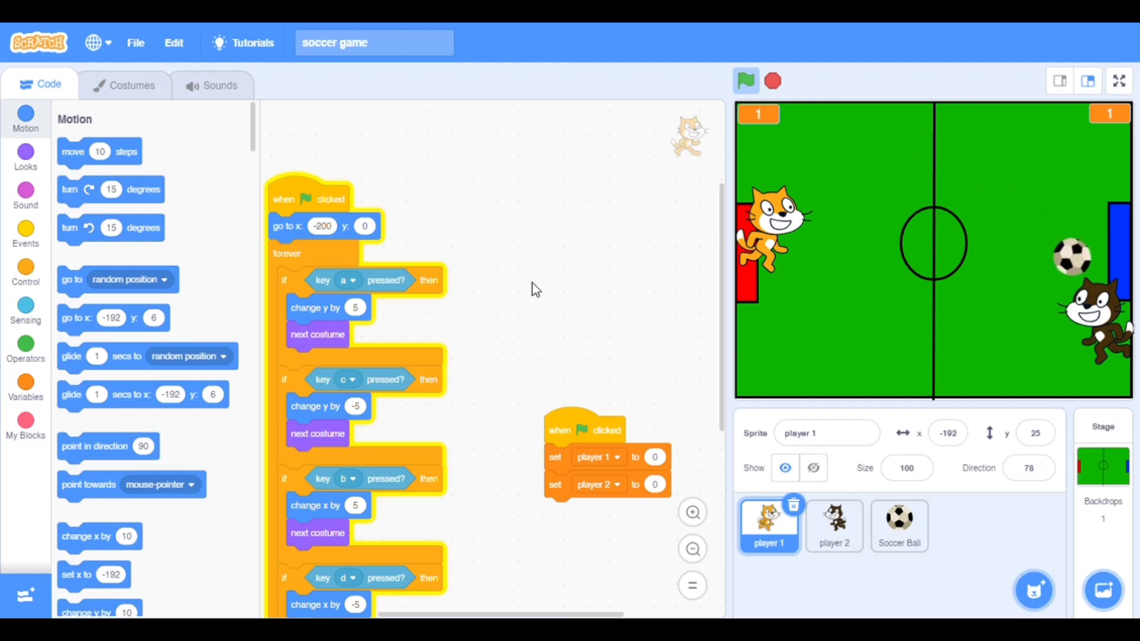
{"action": "key", "text": "Up"}
{"action": "key", "text": "Up"}
{"action": "key", "text": "Down"}
{"action": "key", "text": "Down"}
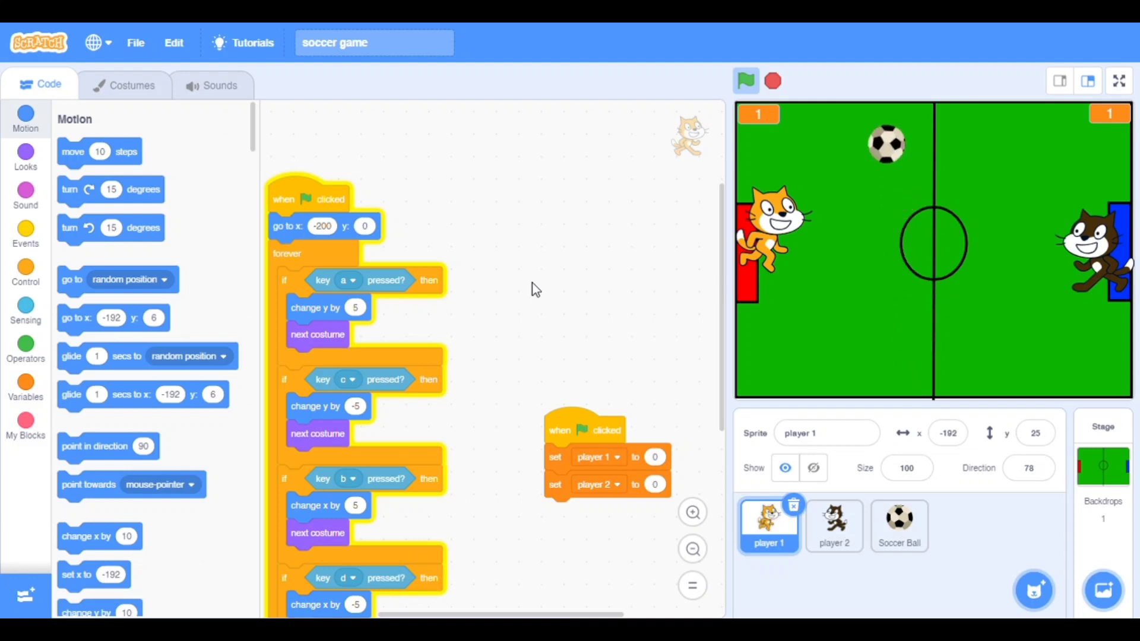
{"action": "key", "text": "d"}
{"action": "key", "text": "d"}
{"action": "key", "text": "d"}
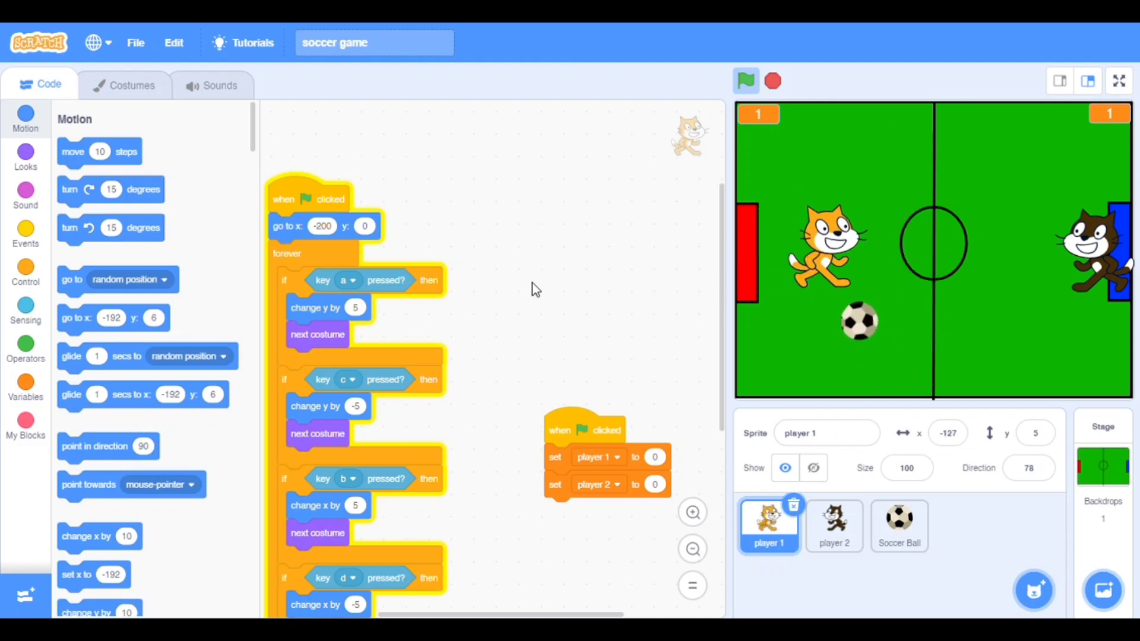
{"action": "key", "text": "a"}
{"action": "key", "text": "a"}
{"action": "key", "text": "a"}
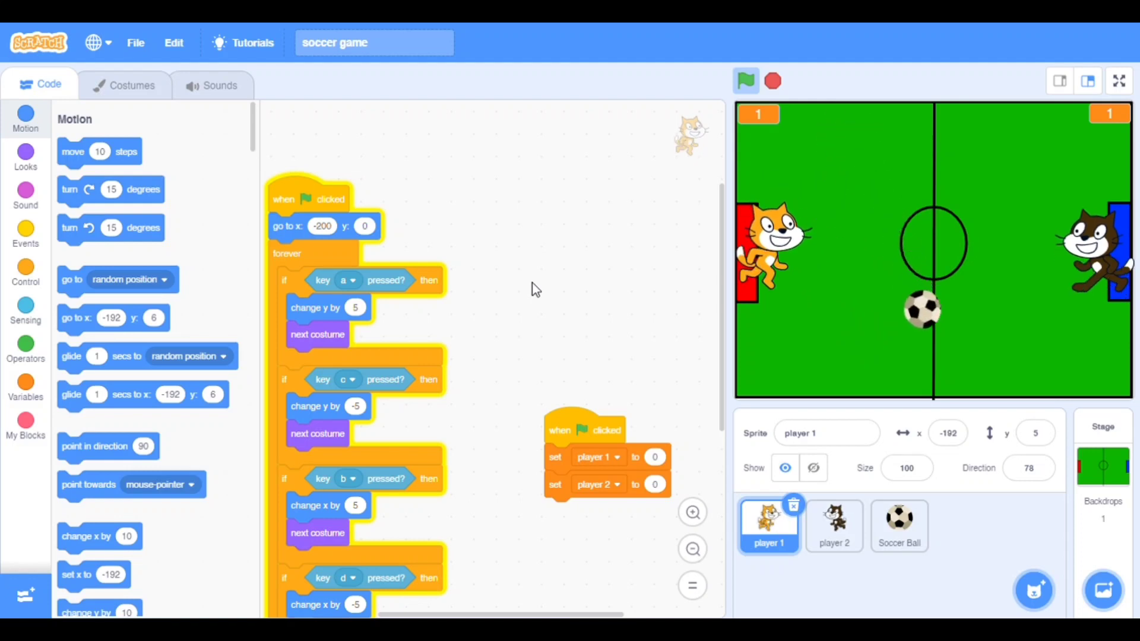
{"action": "key", "text": "Left"}
{"action": "key", "text": "Left"}
{"action": "key", "text": "Left"}
{"action": "key", "text": "Left"}
{"action": "key", "text": "Left"}
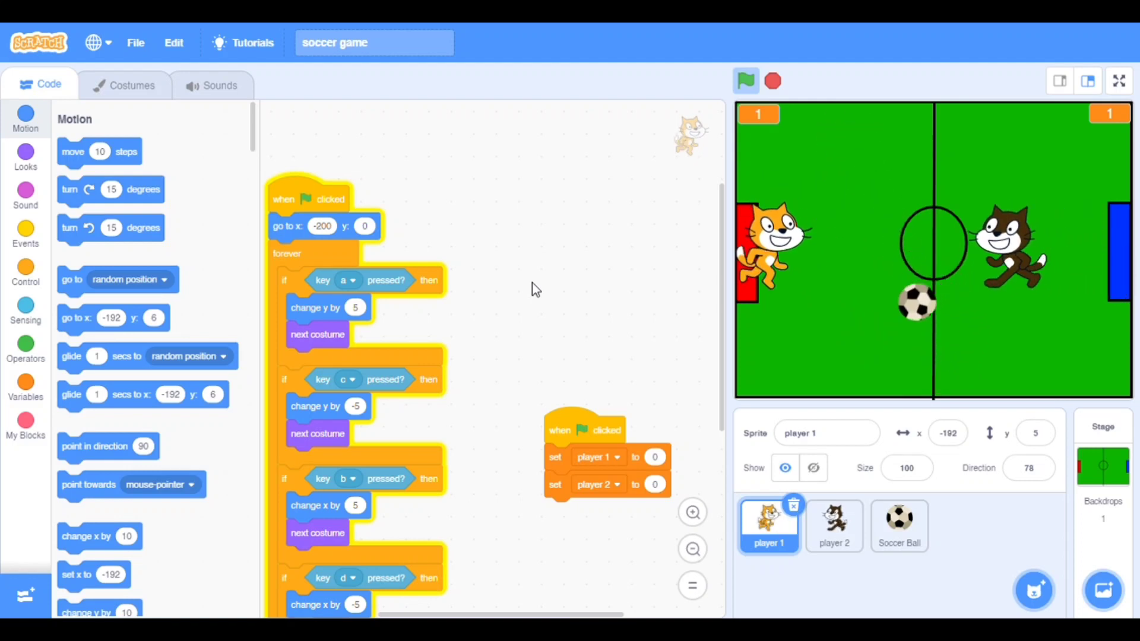
{"action": "key", "text": "c"}
{"action": "key", "text": "c"}
{"action": "key", "text": "c"}
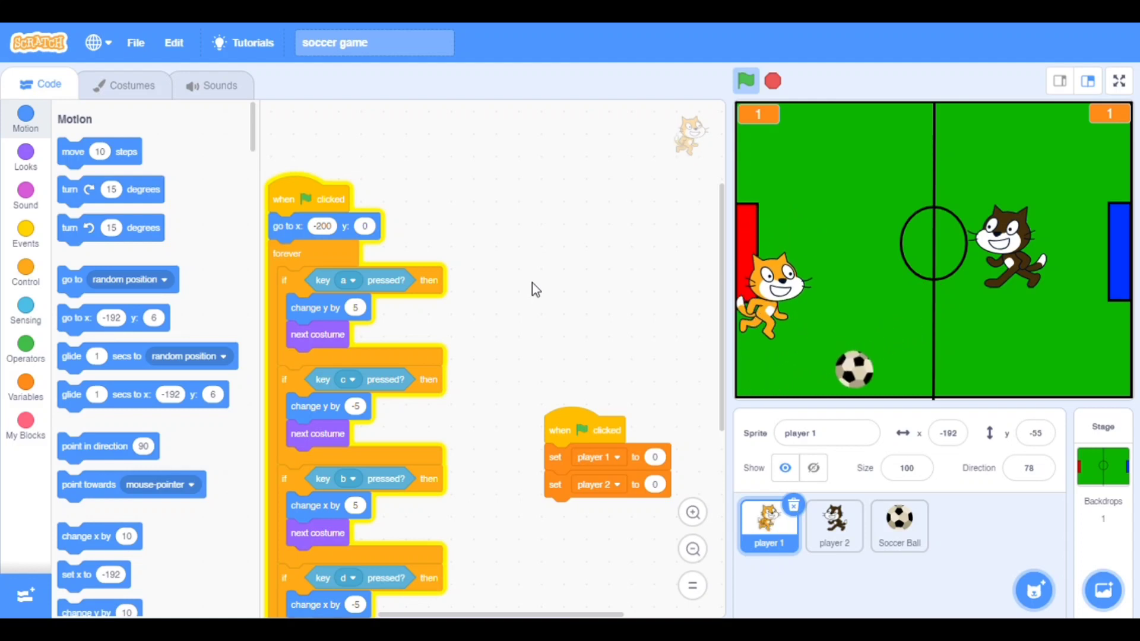